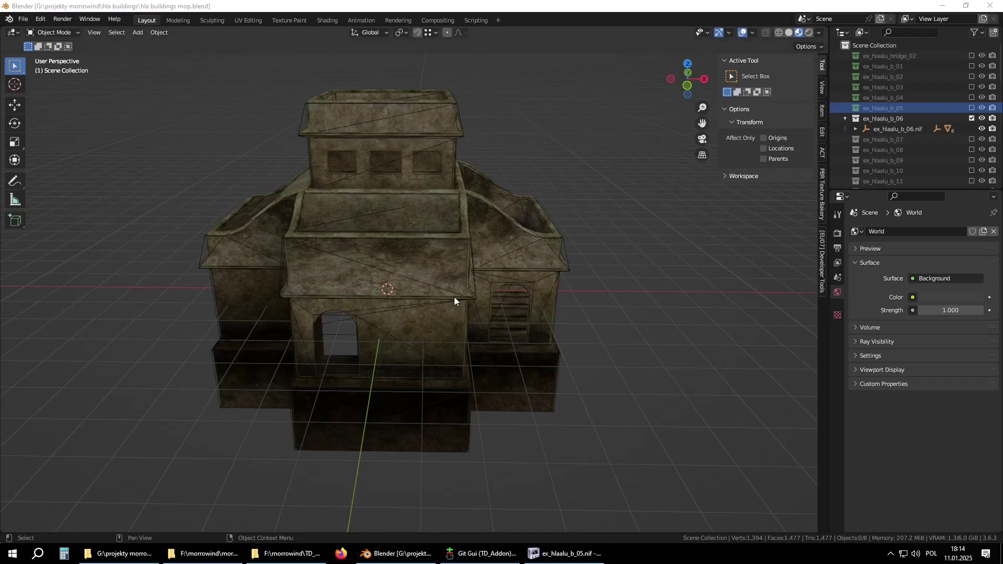
Isolate the ex_hlaalu_b_06.nif meshes Object.036 through Object.040 in local view
left_click(486, 6)
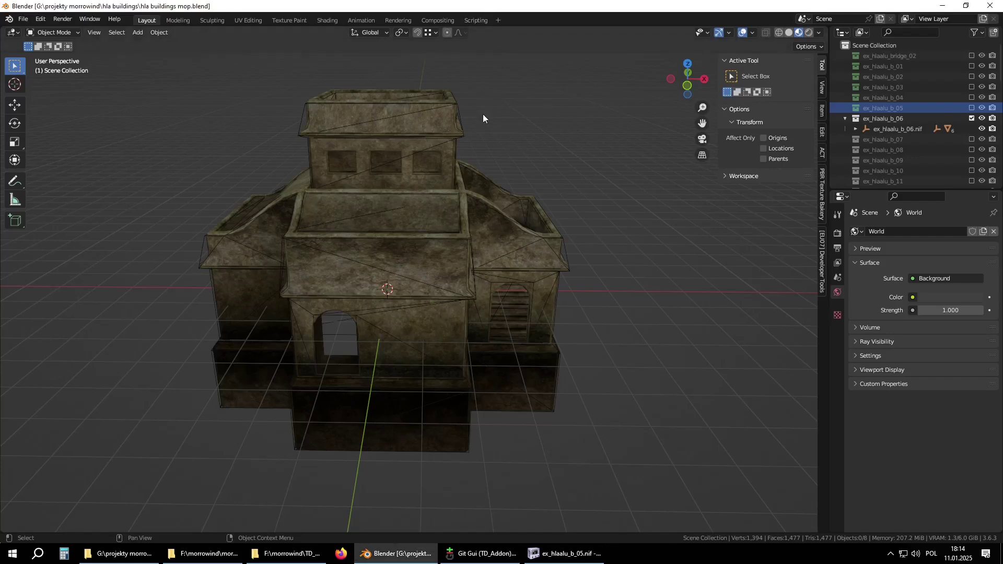
middle_click_drag(454, 235, 402, 183)
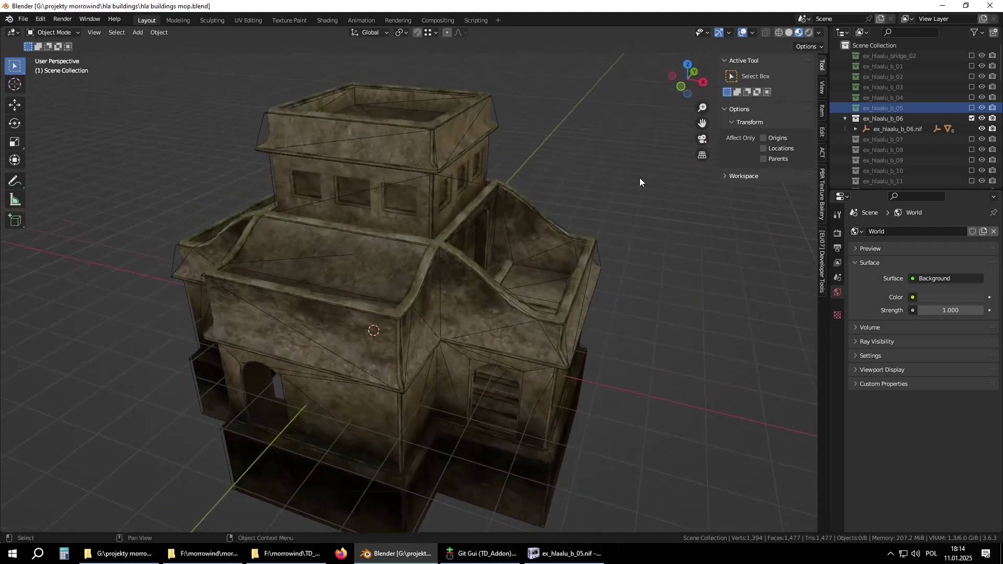
scroll(920, 116, "down", 6)
scroll(919, 136, "down", 8)
scroll(904, 135, "up", 14)
middle_click_drag(374, 280, 381, 255)
middle_click_drag(521, 283, 801, 114)
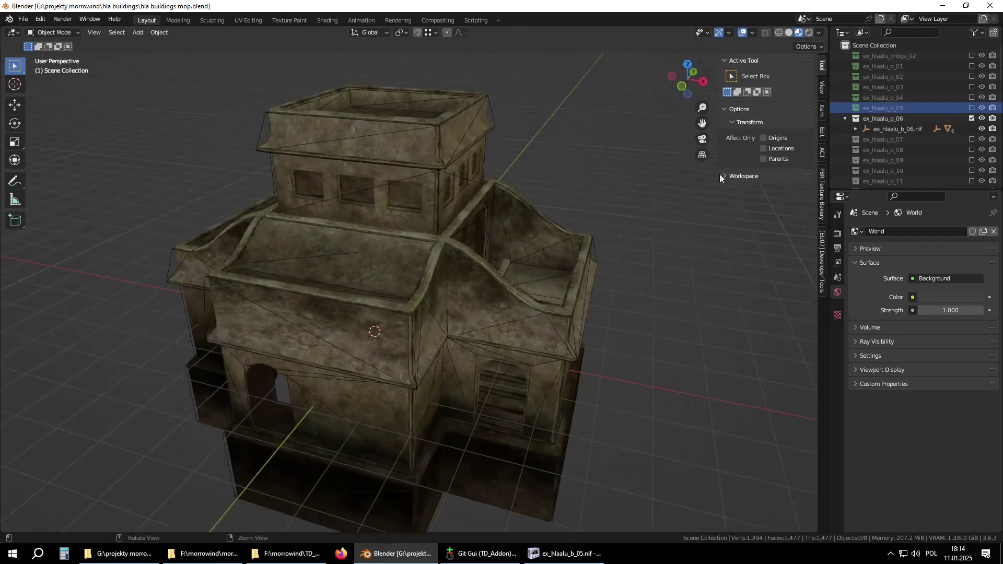
left_click(855, 129)
scroll(888, 99, "down", 4)
left_click(897, 67)
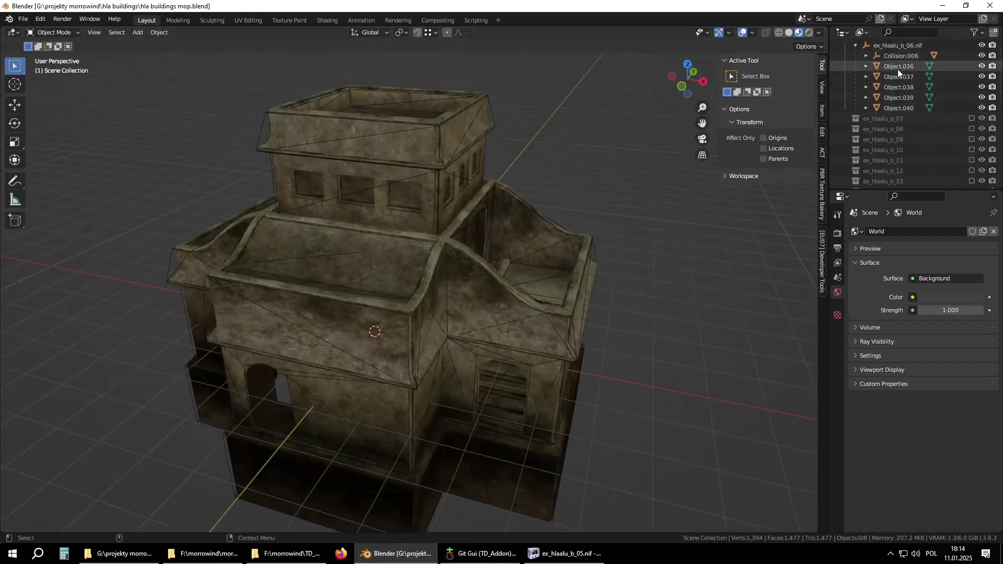
left_click(898, 108, "shift")
key("KP_Divide")
Examine the textured building's roof edges, wall trims and corners from several sides
middle_click_drag(534, 247, 606, 251)
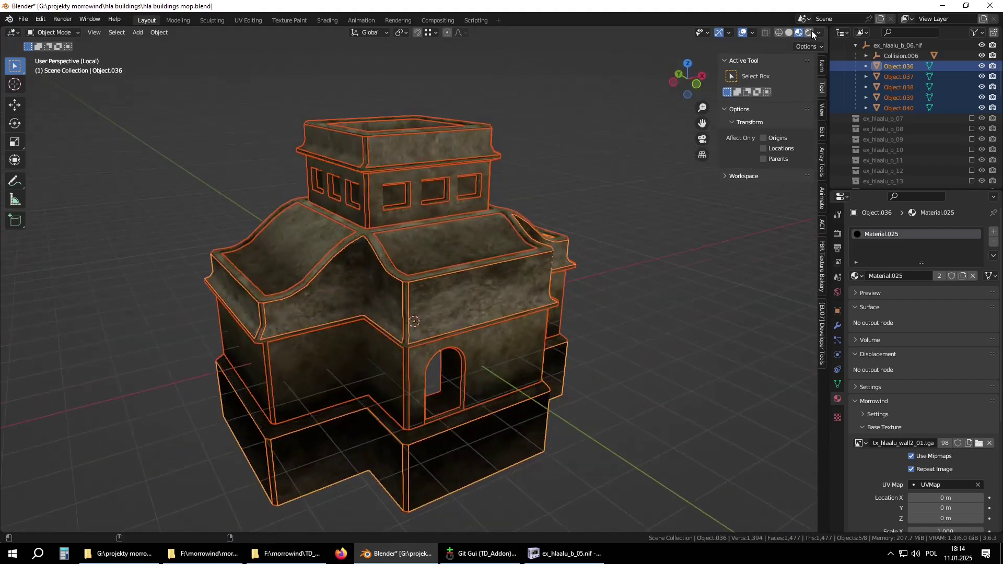
middle_click_drag(588, 313, 459, 313)
scroll(470, 314, "up", 5)
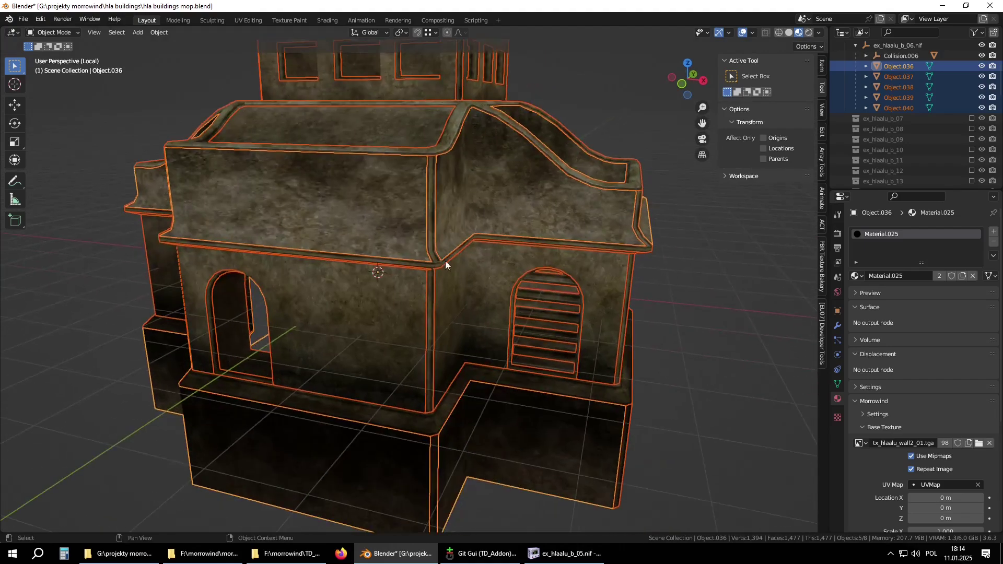
scroll(449, 261, "up", 5)
middle_click_drag(458, 264, 384, 294)
middle_click_drag(346, 180, 416, 216)
middle_click_drag(674, 217, 447, 375)
scroll(443, 334, "up", 4)
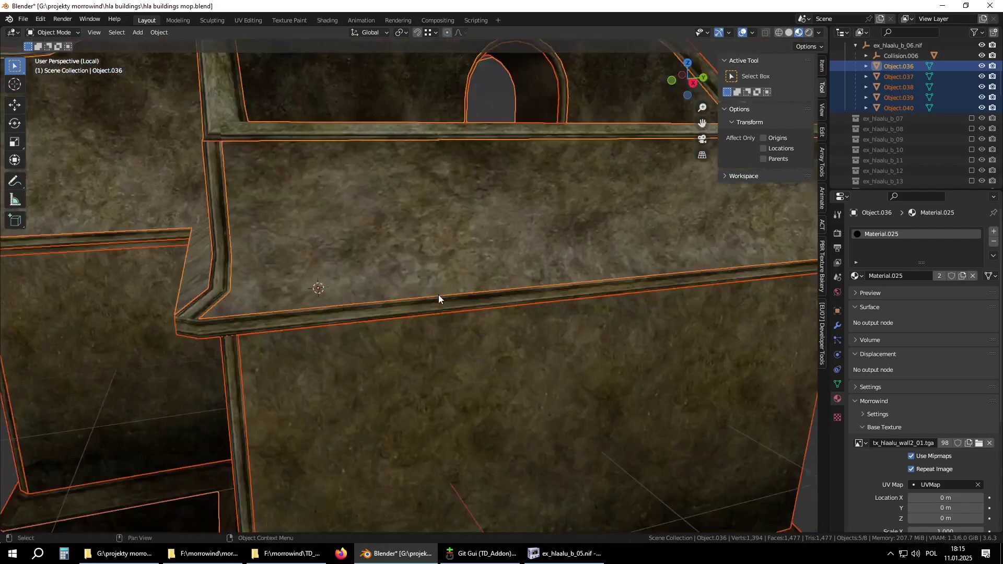
middle_click_drag(351, 286, 341, 436)
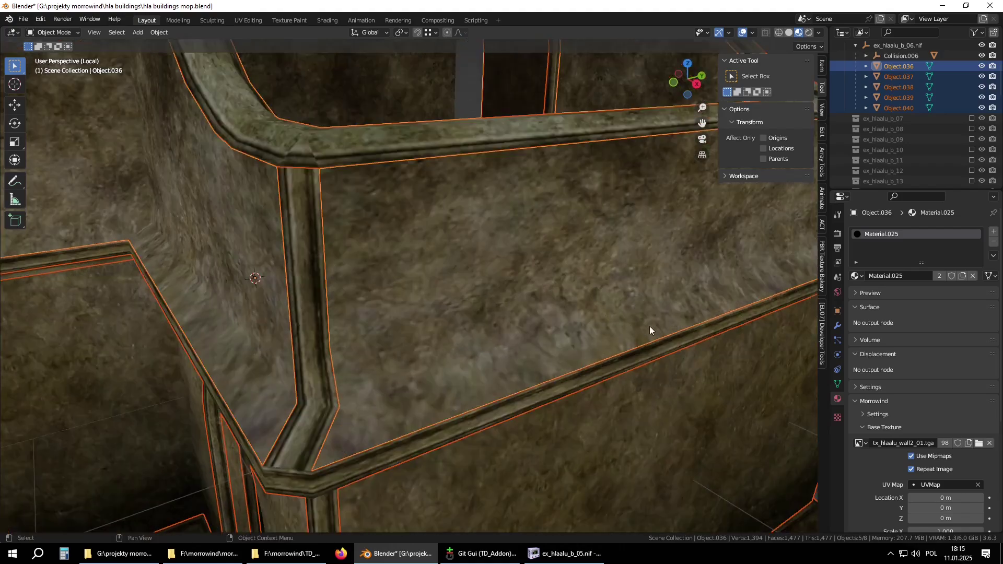
scroll(394, 385, "down", 4)
middle_click_drag(392, 183, 356, 235)
mouse_move(477, 206)
middle_mouse_down()
mouse_move(452, 279)
mouse_move(399, 158)
mouse_move(437, 296)
mouse_move(439, 284)
mouse_move(468, 278)
mouse_move(485, 205)
middle_mouse_up()
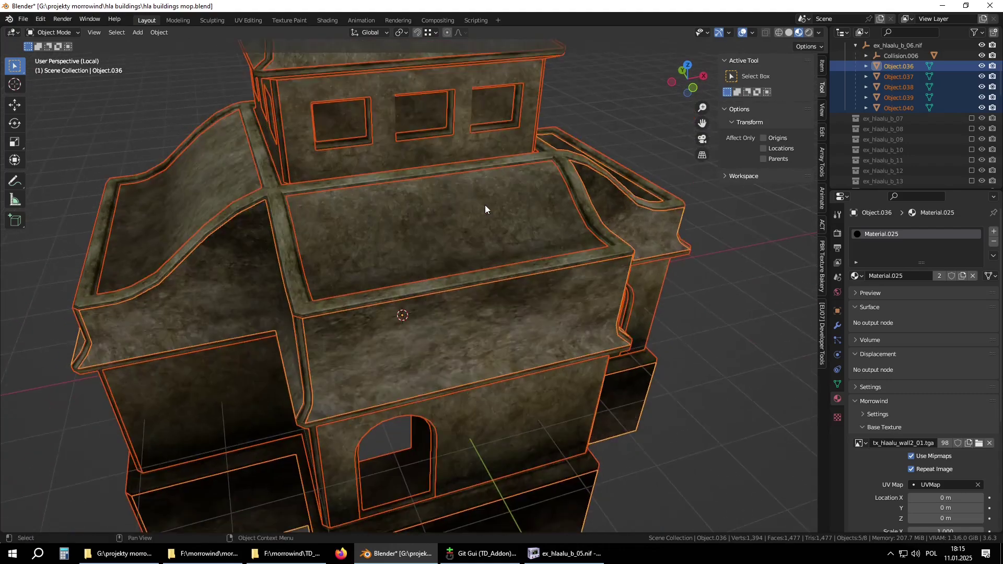
Switch the viewport to solid shading and set its color mode to Material
left_click(789, 33)
mouse_move(575, 151)
middle_mouse_down()
mouse_move(369, 245)
mouse_move(401, 254)
mouse_move(424, 236)
middle_mouse_up()
left_click(819, 33)
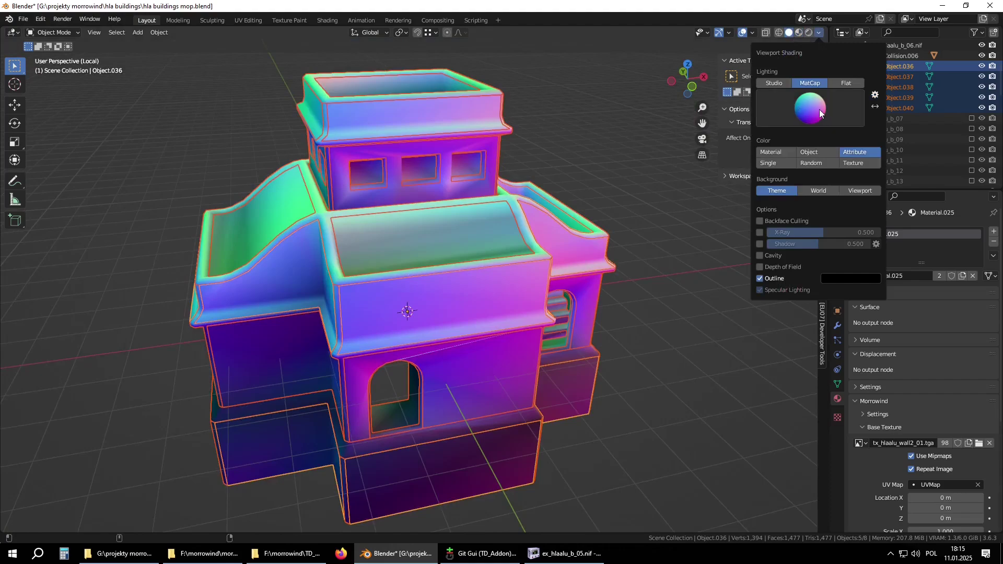
left_click(777, 153)
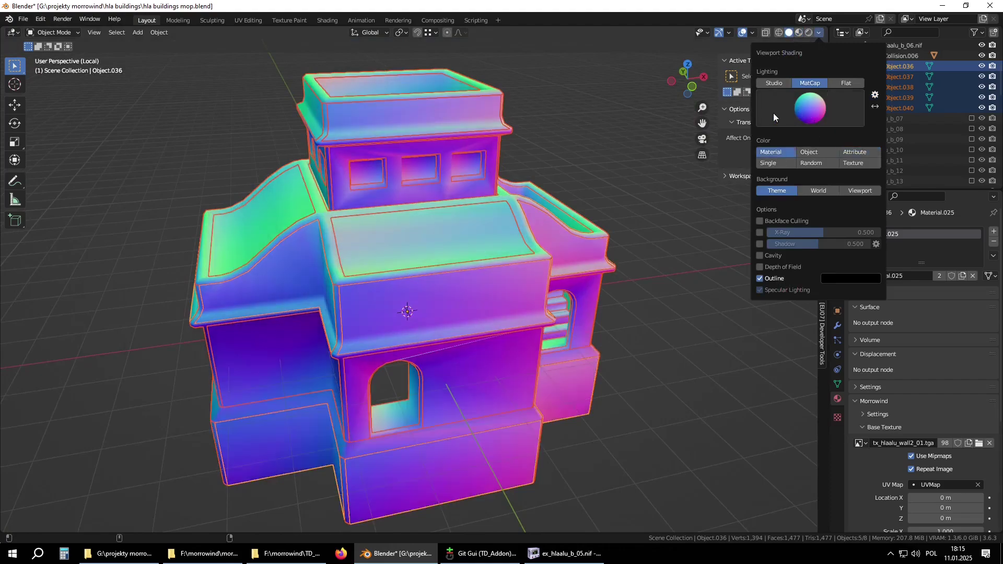
Examine the MatCap shading around the tower windows, the roof and the front archway for normal errors
mouse_move(396, 245)
middle_mouse_down()
mouse_move(318, 274)
mouse_move(387, 259)
middle_mouse_up()
scroll(412, 281, "up", 8)
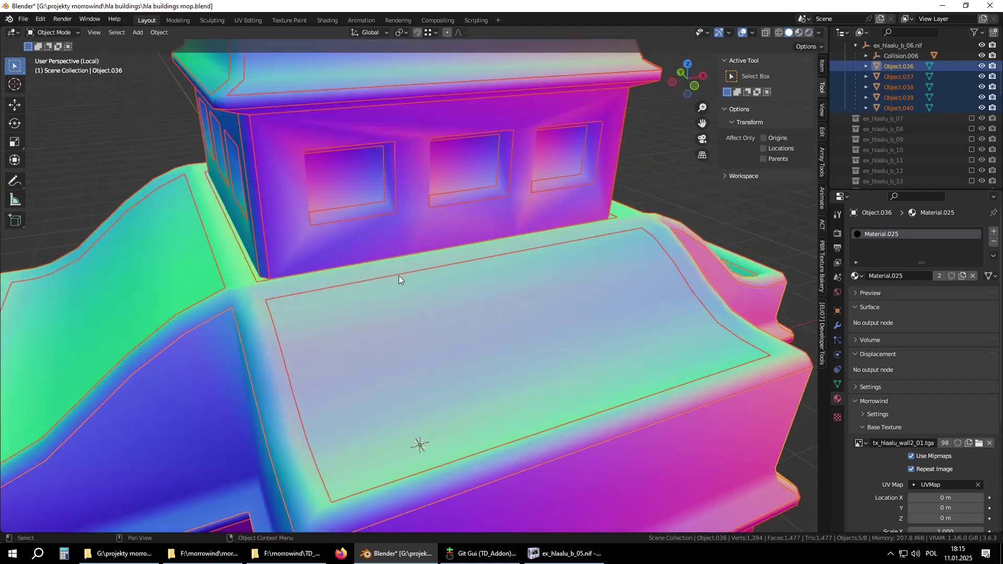
scroll(365, 286, "down", 8)
middle_click_drag(381, 316, 363, 255)
scroll(447, 156, "up", 4)
middle_click_drag(446, 156, 447, 132)
middle_click_drag(447, 133, 437, 271, "shift")
scroll(428, 199, "up", 4)
middle_click_drag(428, 200, 445, 283)
middle_click_drag(331, 287, 454, 279)
Delete the thin stray face running from the top of the front arch across the wall of Object.038
left_click(455, 268)
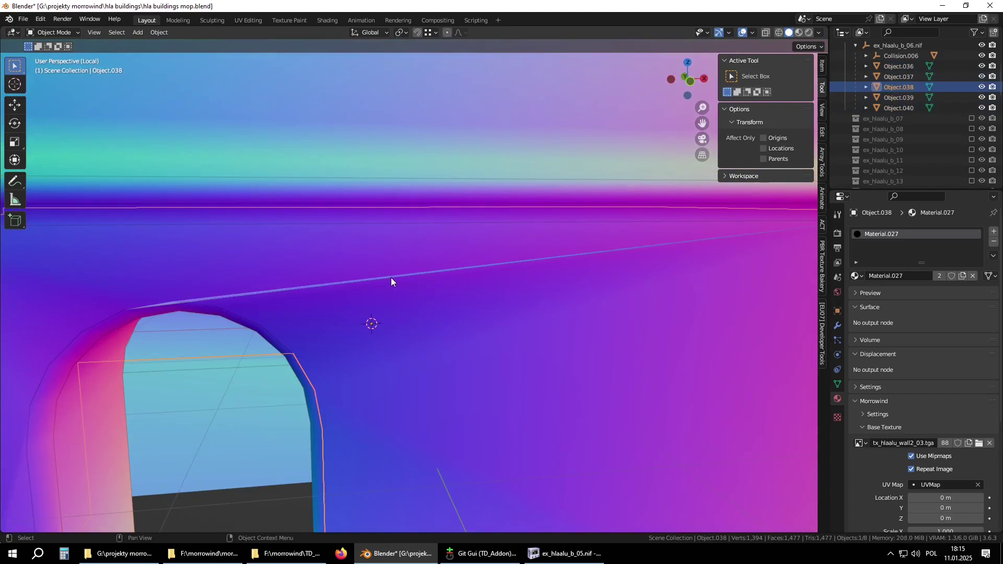
middle_click_drag(392, 282, 428, 261)
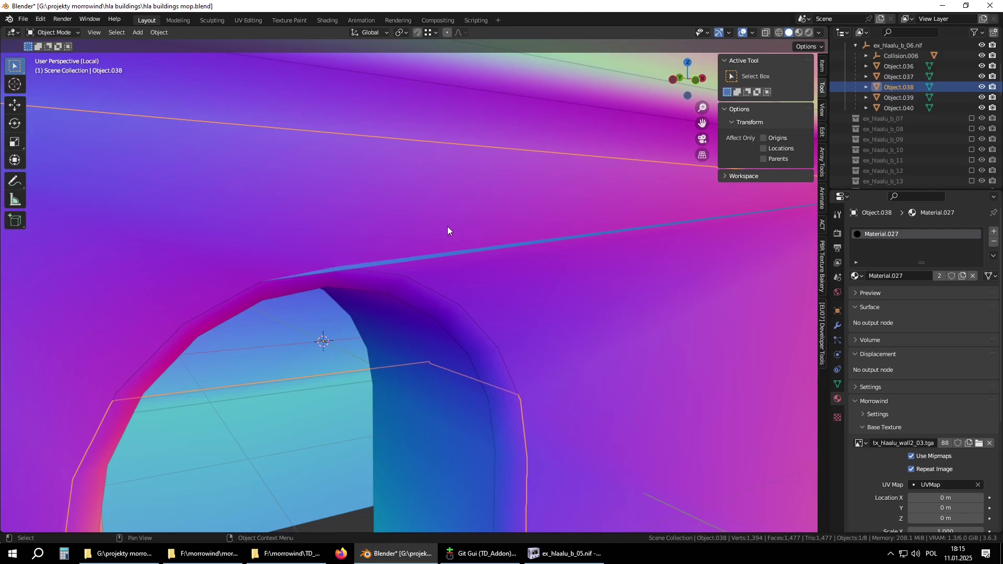
key("Tab")
left_click(381, 264)
scroll(453, 262, "down", 5)
middle_click_drag(385, 285, 398, 271)
scroll(323, 291, "up", 3)
key("x")
left_click(292, 284)
Inspect a wall vertex near the front arch up close and return to Object Mode
middle_click_drag(291, 284, 265, 298)
left_click(157, 295)
key("KP_Decimal")
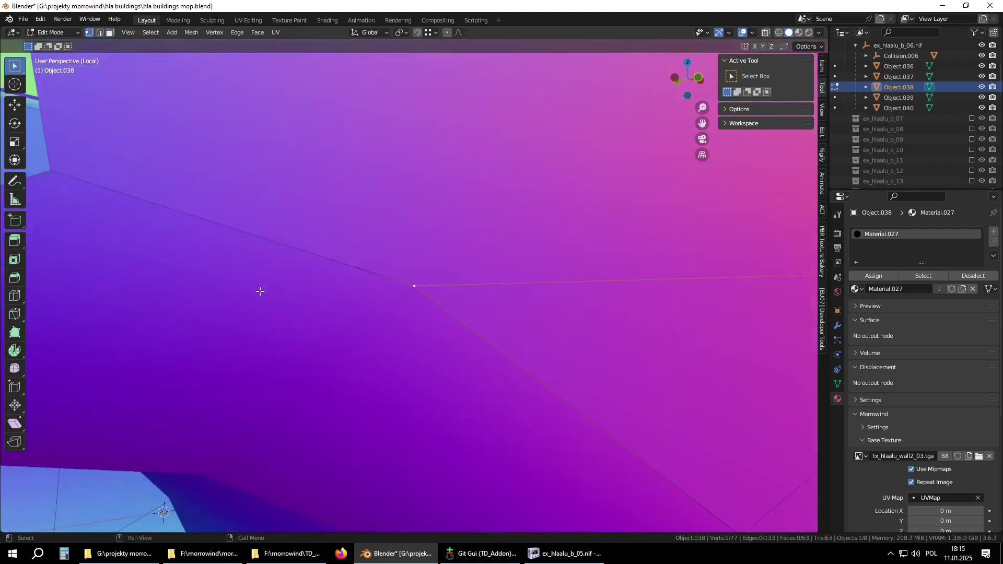
scroll(327, 278, "down", 13)
key("Tab")
middle_click_drag(409, 278, 533, 309)
scroll(585, 301, "down", 4)
middle_click_drag(606, 296, 589, 268)
Set the solid shading to Flat lighting with Attribute color, hide the overlays and examine the building's vertex colors
left_click(819, 33)
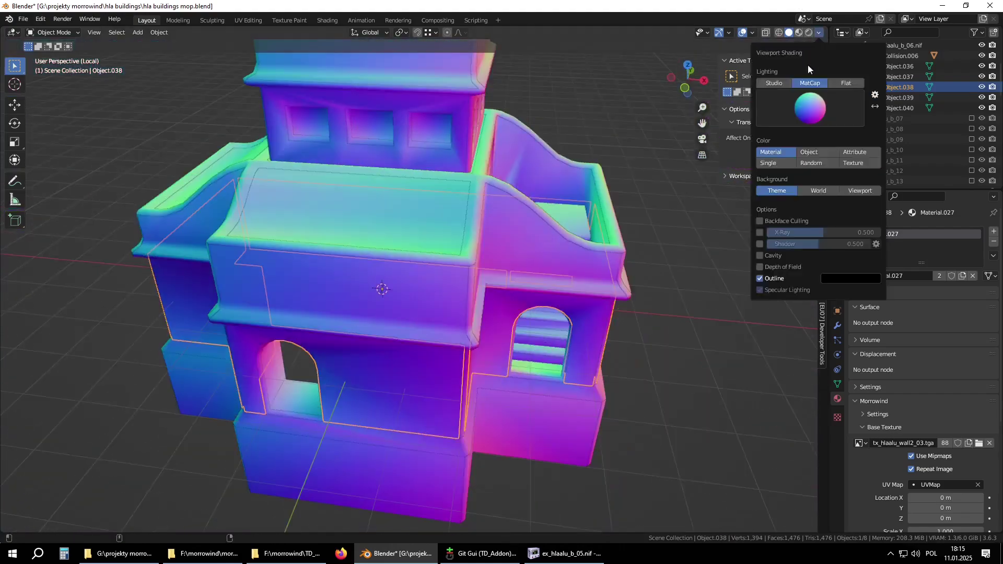
left_click(807, 84)
left_click(854, 108)
middle_click_drag(593, 244, 490, 203)
left_click(742, 33)
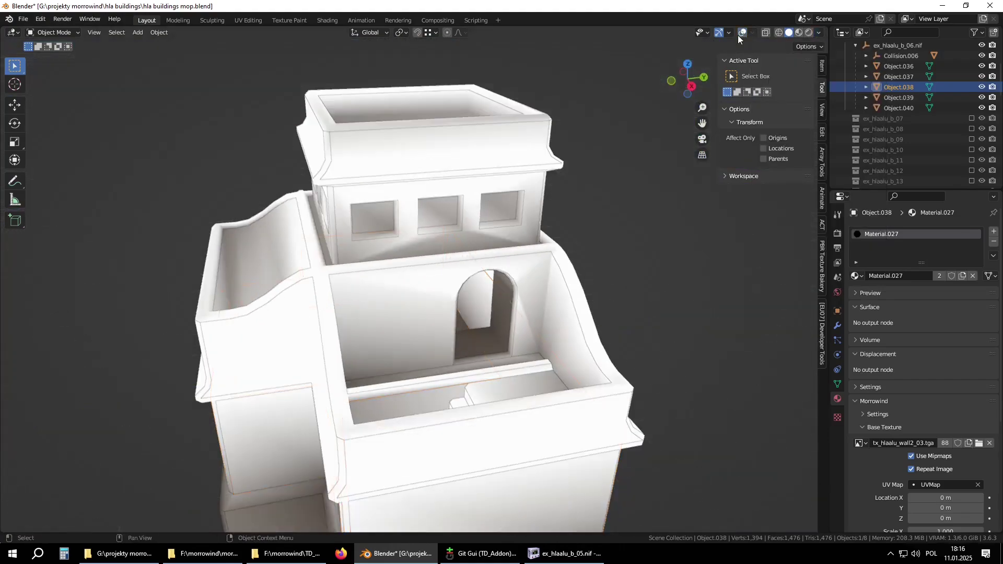
middle_click_drag(245, 246, 421, 193)
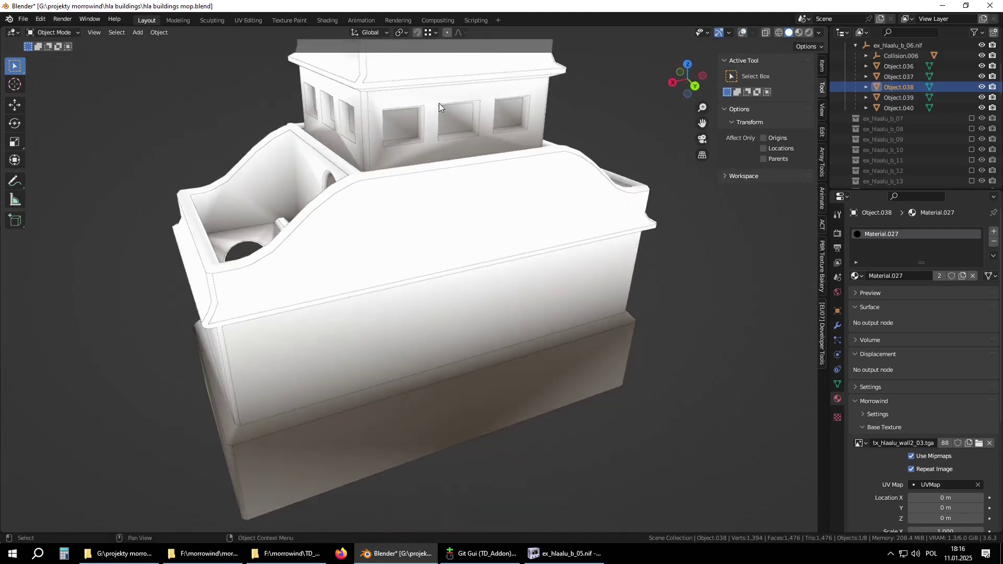
middle_click_drag(438, 102, 726, 59)
Show the overlays again and set the solid shading's lighting to MatCap
left_click(742, 33)
left_click(799, 34)
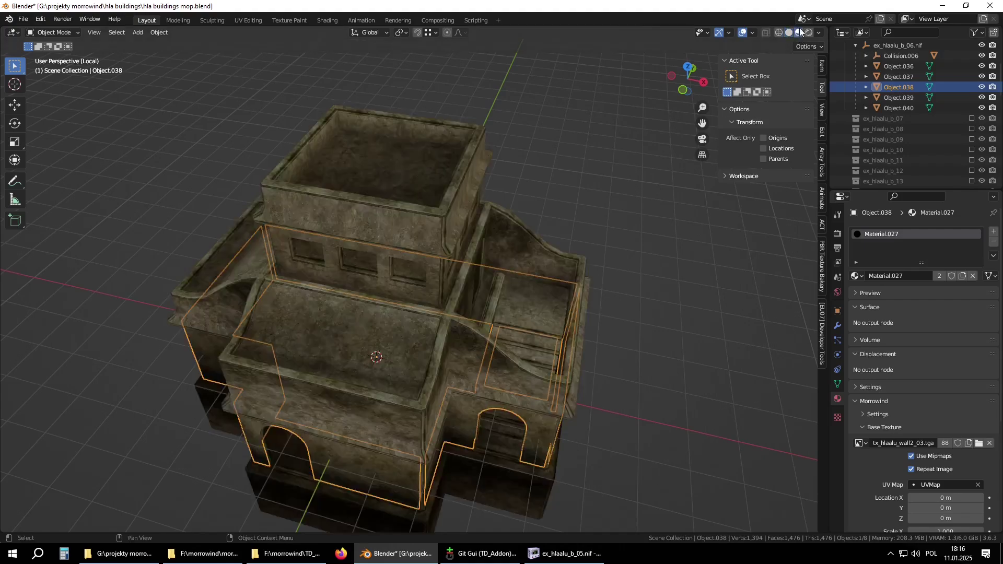
left_click(789, 33)
left_click(819, 32)
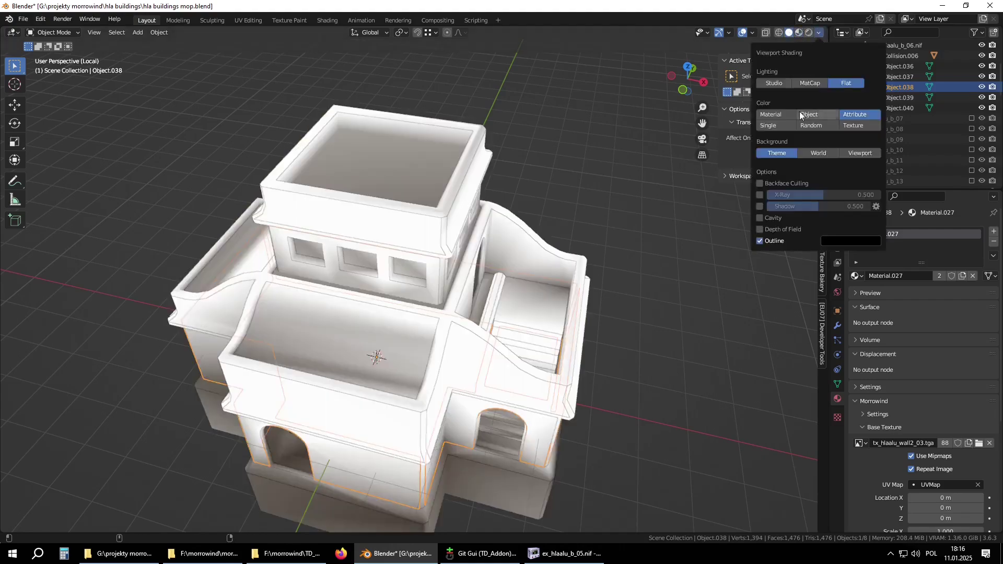
left_click(810, 83)
Join Object.036 through Object.040 into one object with Object.036 as the active one
middle_click_drag(344, 333, 400, 244)
left_click(892, 66)
left_click(901, 108, "shift")
scroll(391, 242, "down", 3)
middle_click_drag(391, 242, 420, 229)
right_click(419, 217)
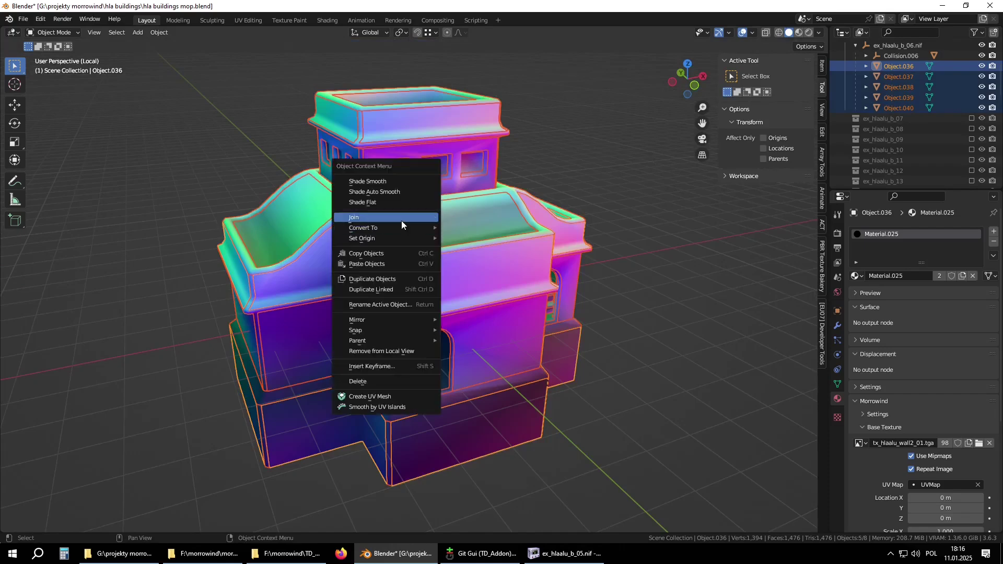
left_click(401, 221)
Merge the joined building's vertices by distance and return to Object Mode
middle_click_drag(487, 243, 499, 242)
key("Tab")
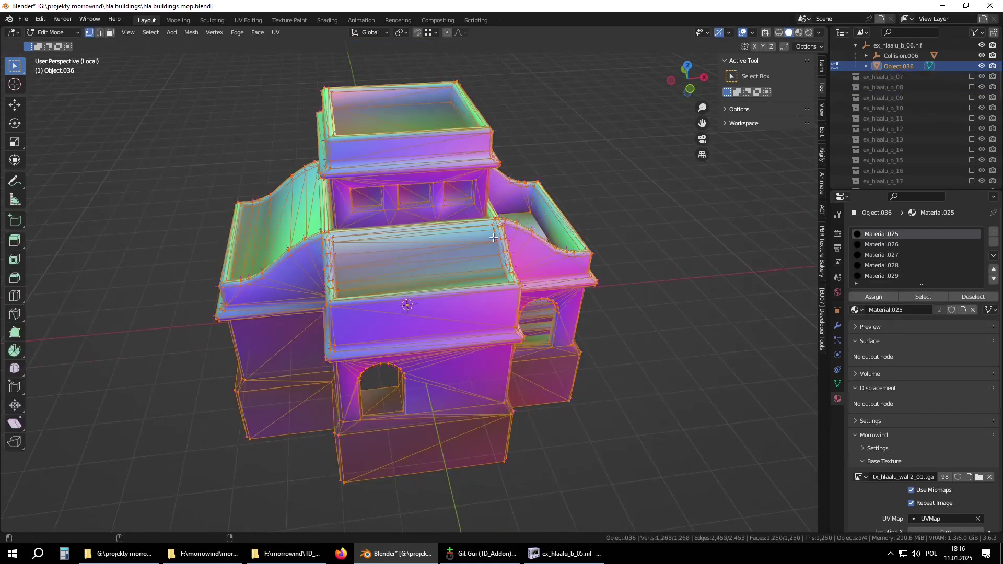
key("m")
key("b")
middle_click_drag(598, 276, 492, 268)
key("3")
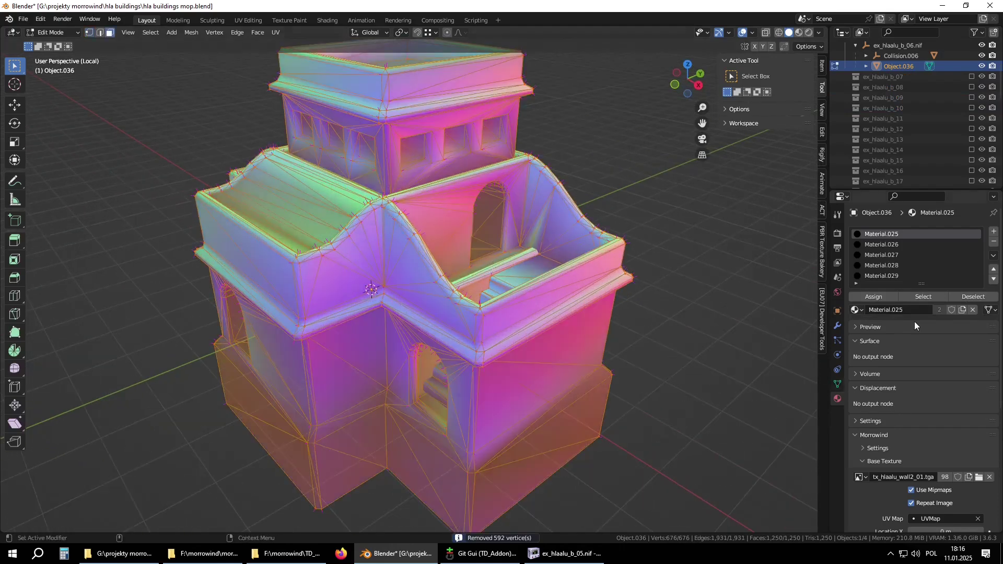
key("Tab")
Add a Weighted Normal modifier to the joined building with Keep Sharp enabled and Weight set to 60
left_click(837, 325)
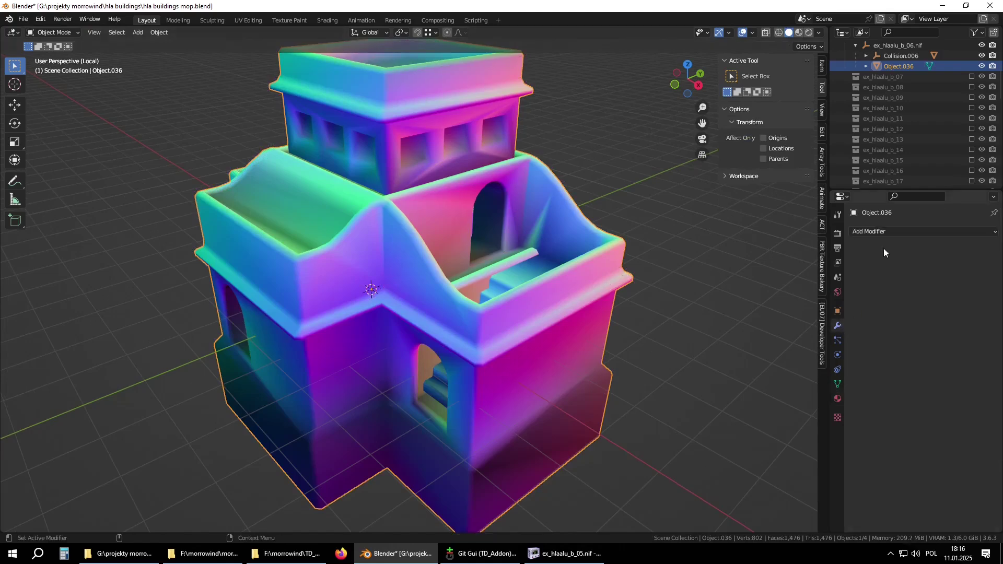
left_click(880, 233)
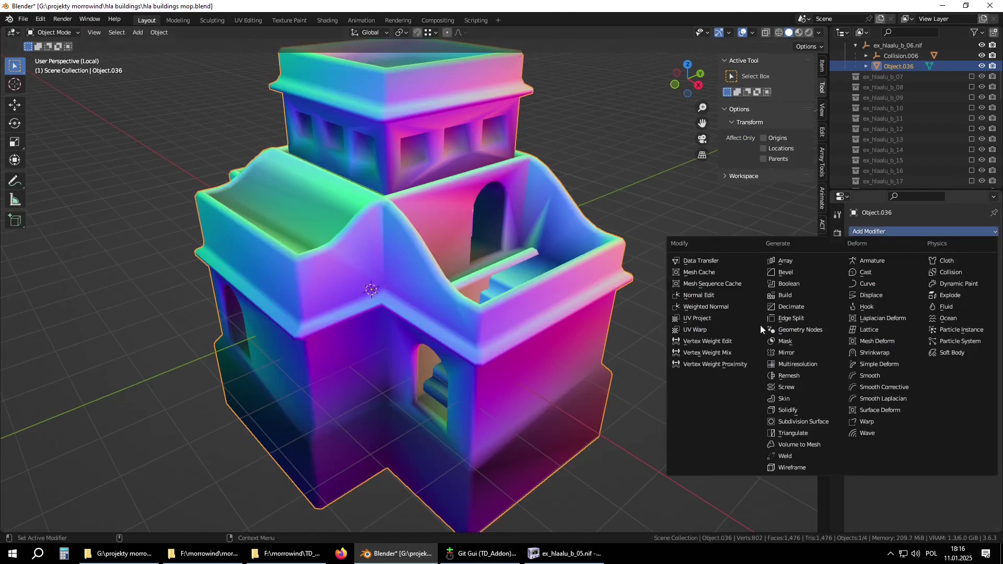
left_click(712, 307)
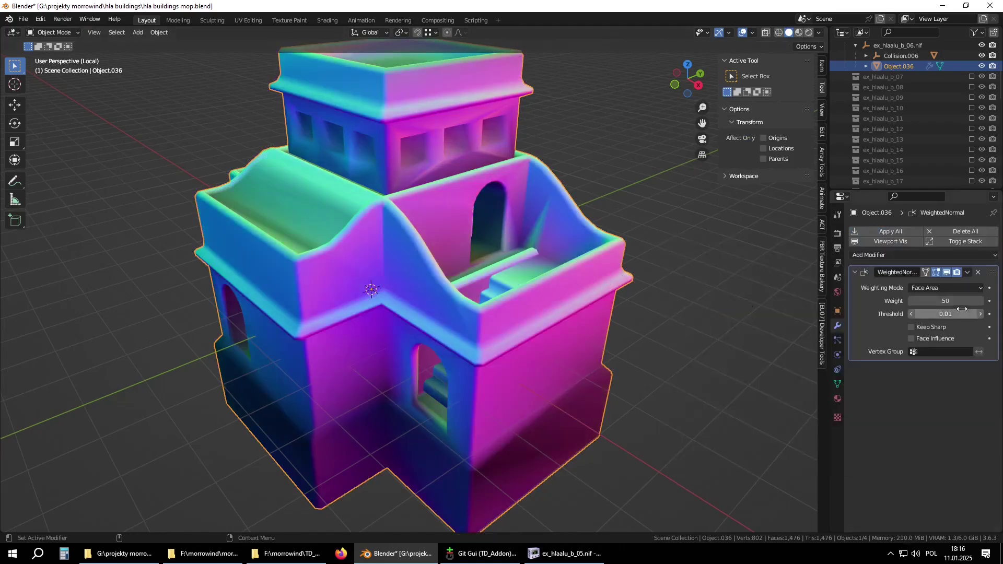
left_click(928, 327)
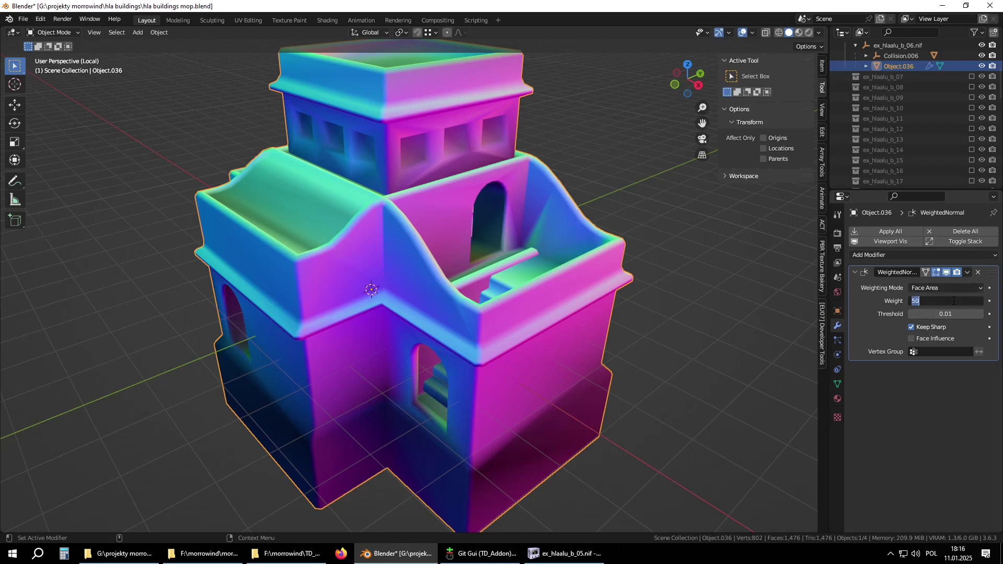
left_click(953, 300)
type("60")
key("Return")
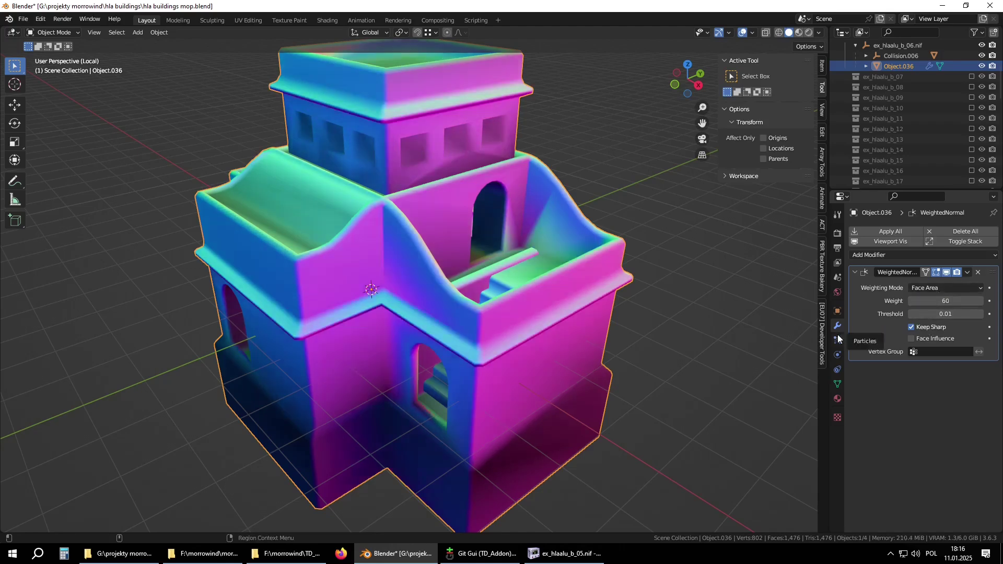
Clear the mesh's custom split normals data in Edit Mode and set the Auto Smooth angle to 60°
middle_click_drag(559, 224, 356, 316)
scroll(554, 328, "up", 3)
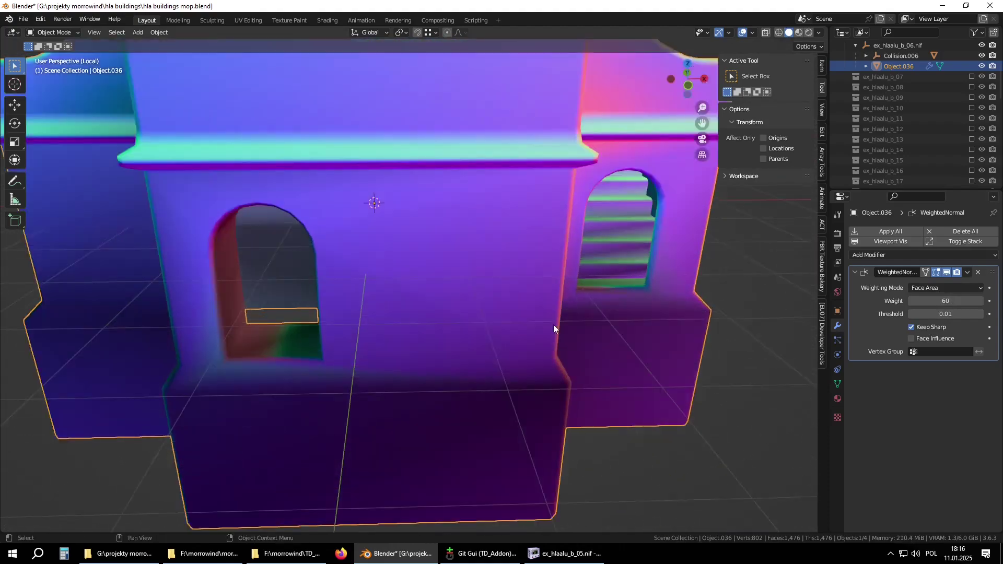
left_click(837, 384)
scroll(904, 398, "down", 10)
key("Tab")
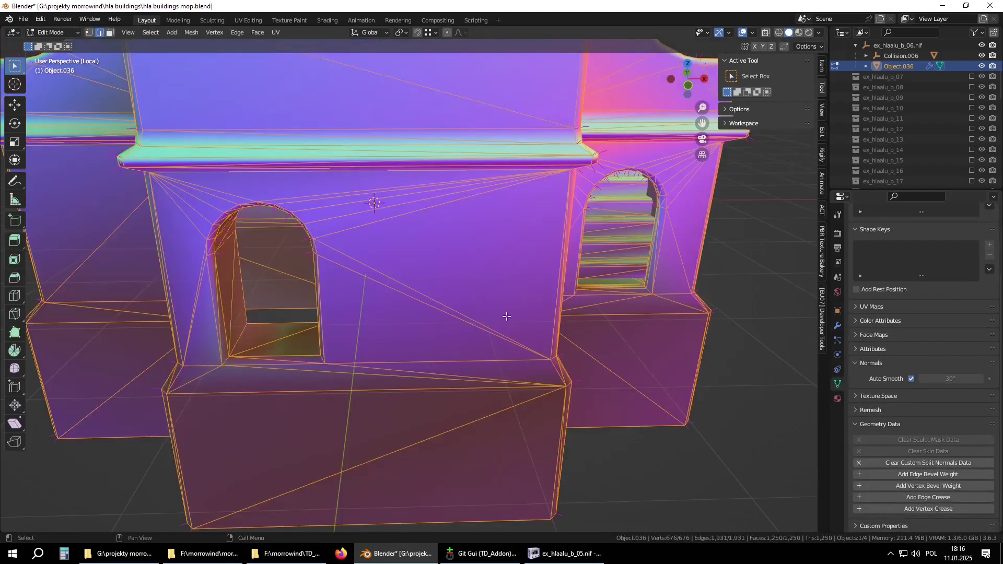
middle_click_drag(493, 313, 452, 262)
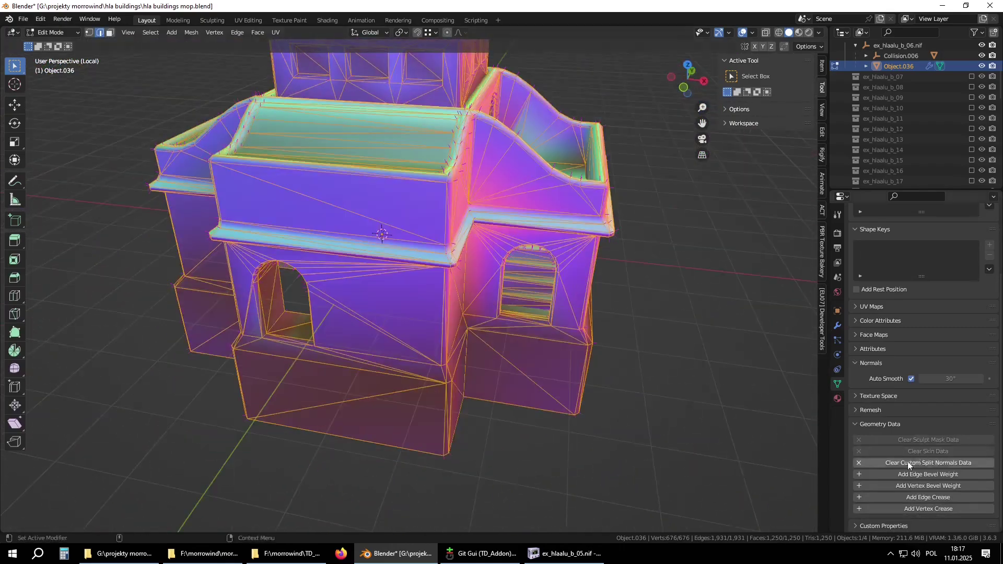
left_click(874, 461)
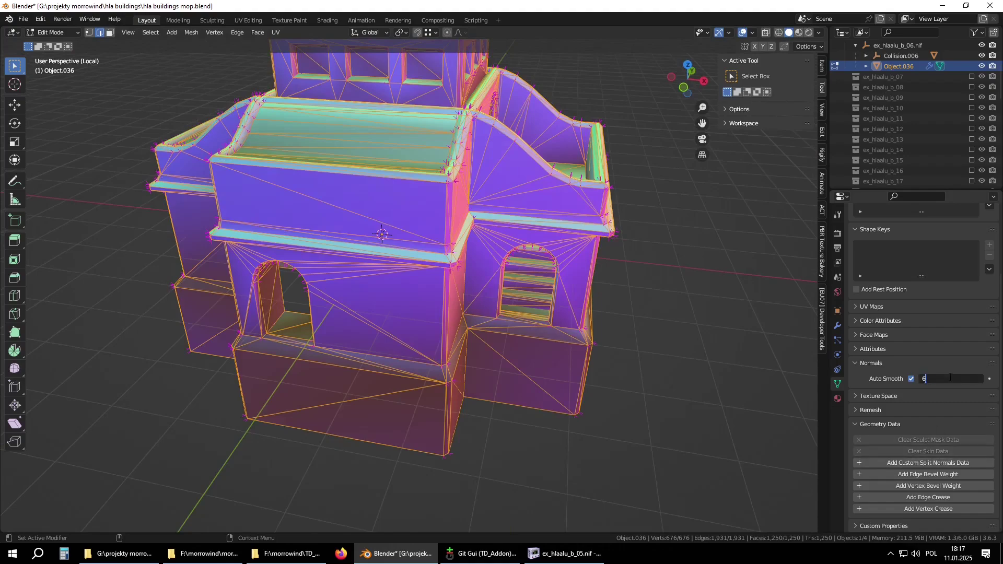
type("0")
key("Return")
Set the Auto Smooth angle to 80° and add custom split normals data to the mesh
middle_click_drag(403, 322, 444, 290)
scroll(390, 237, "up", 2)
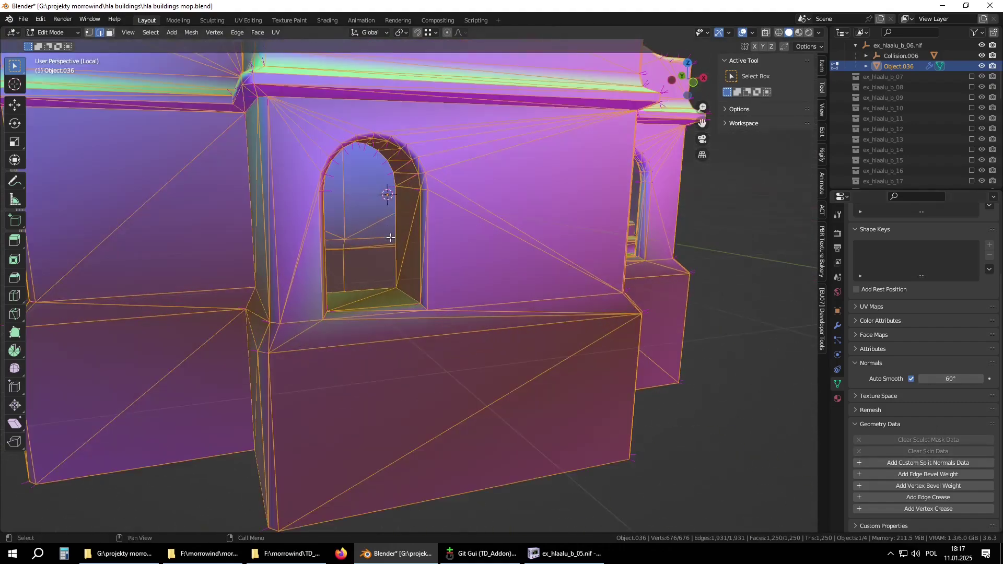
left_click(957, 375)
type("80")
key("Return")
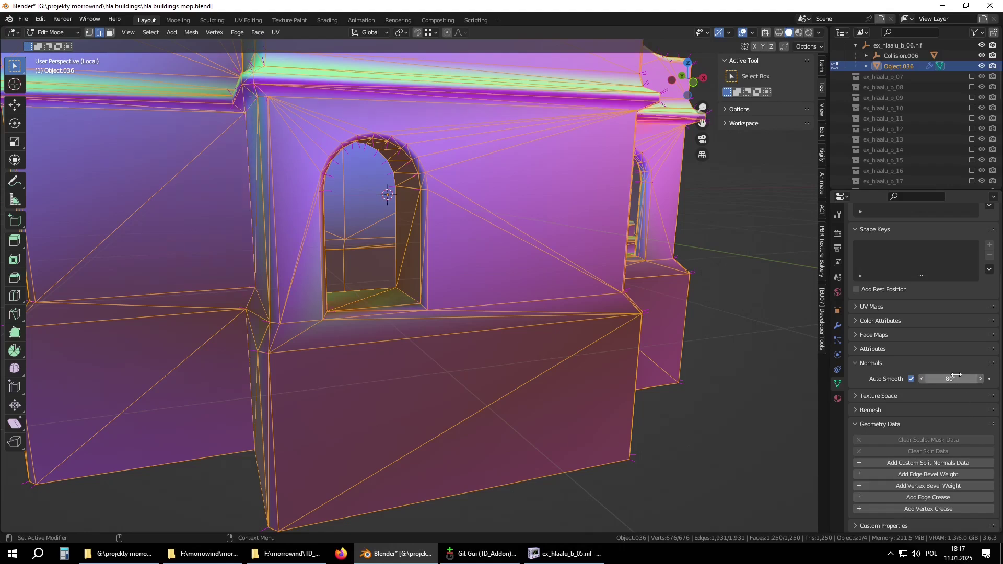
left_click(886, 462)
Mark the short ledge edge at the inner wall corner beside the arched opening as sharp
middle_click_drag(528, 331, 460, 296)
left_click(307, 360)
key("ctrl+e")
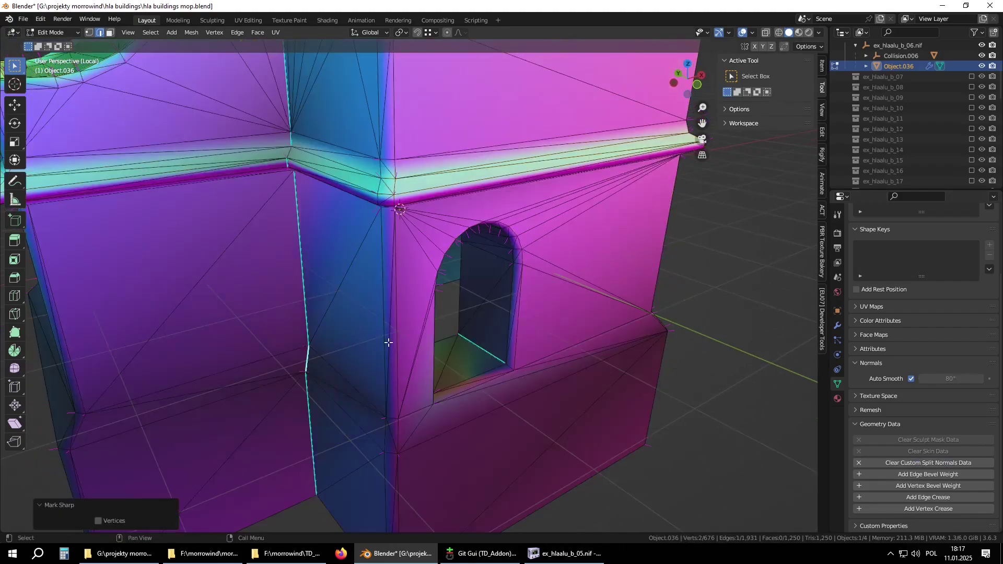
Mark the two short corner edges at the front of the arched opening's sill as sharp
mouse_move(348, 270)
middle_mouse_down("alt")
mouse_move(360, 282)
mouse_move(357, 264)
middle_mouse_up("alt")
scroll(345, 230, "up", 6)
middle_click_drag(472, 224, 446, 249)
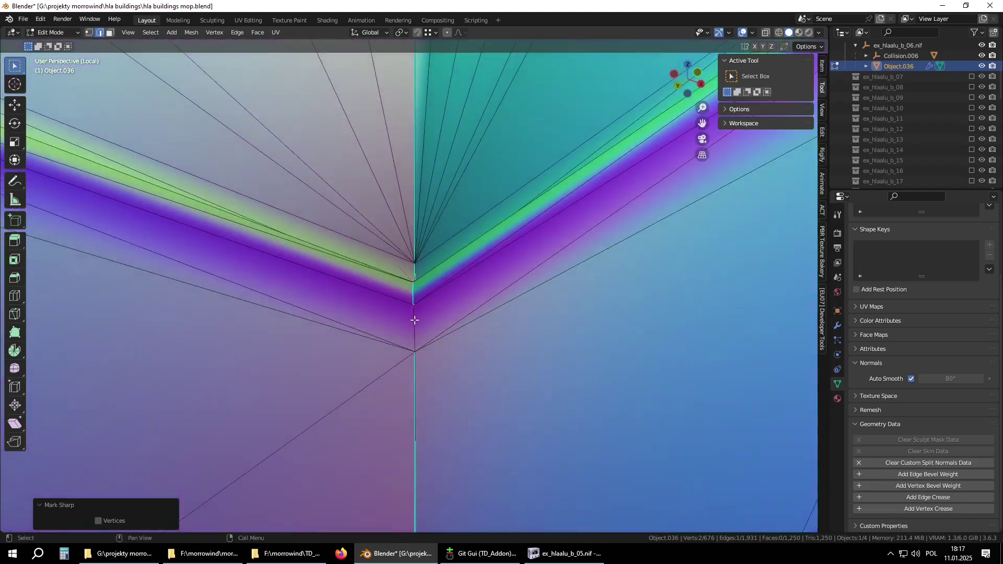
scroll(415, 320, "down", 6)
middle_click_drag(416, 315, 455, 420)
scroll(483, 252, "up", 4)
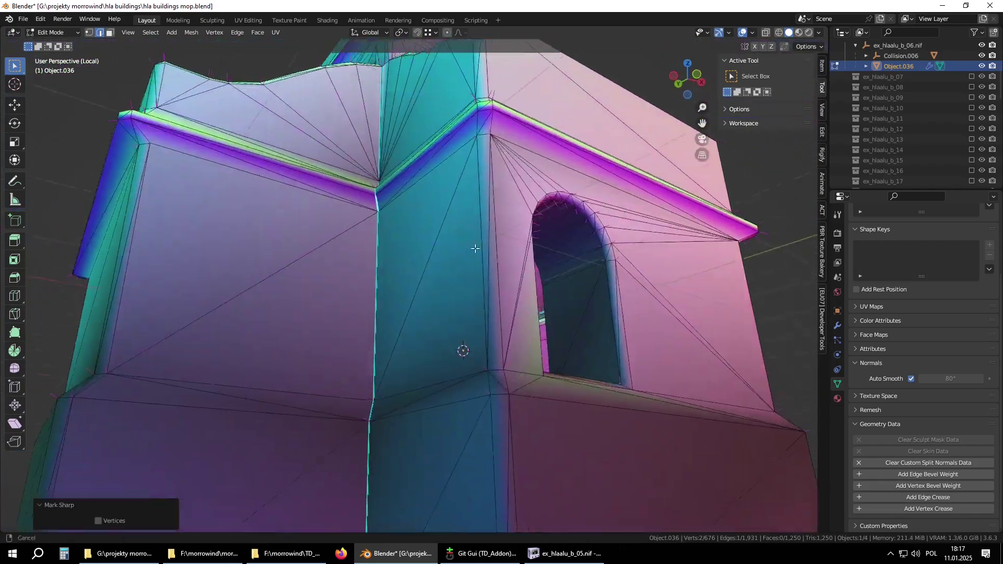
middle_click_drag(483, 252, 560, 291)
scroll(431, 325, "up", 4)
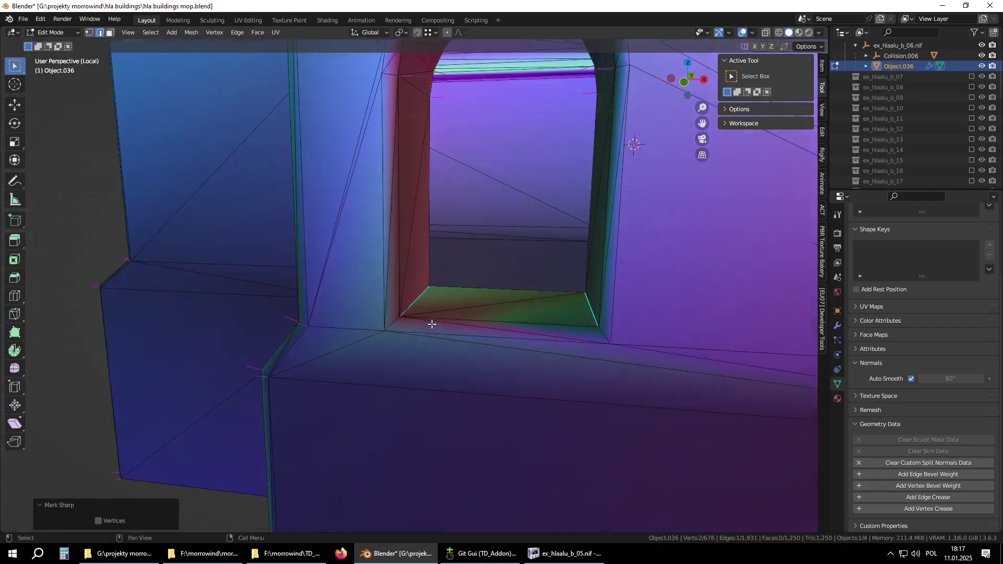
left_click(391, 325)
key("shift+r")
left_click(604, 334)
key("shift+r")
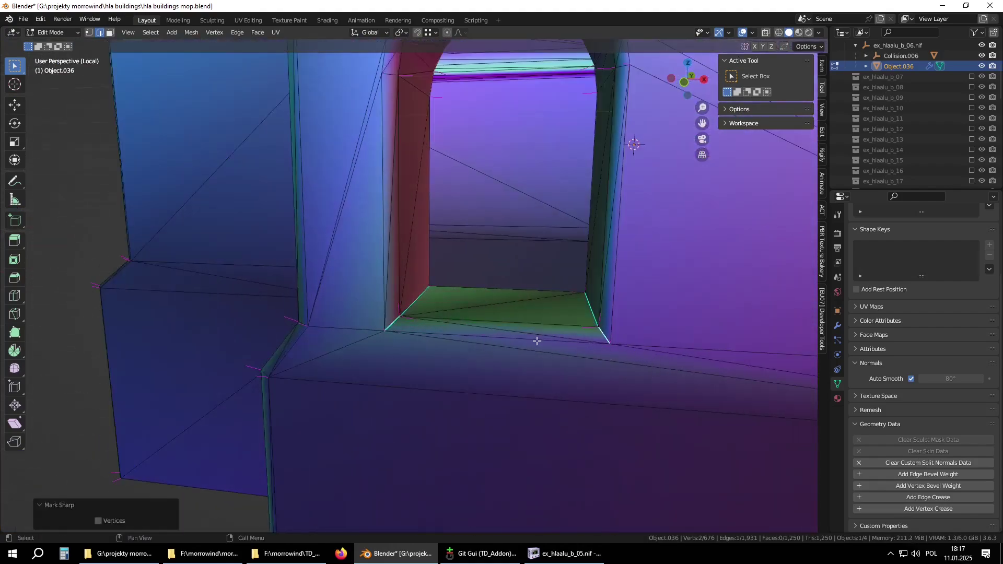
Switch to Material Preview shading and mark the outer outline of the arched opening, including both vertical sides, as sharp
left_click(799, 33)
mouse_move(627, 183)
middle_mouse_down()
mouse_move(564, 271)
mouse_move(504, 298)
mouse_move(574, 259)
middle_mouse_up()
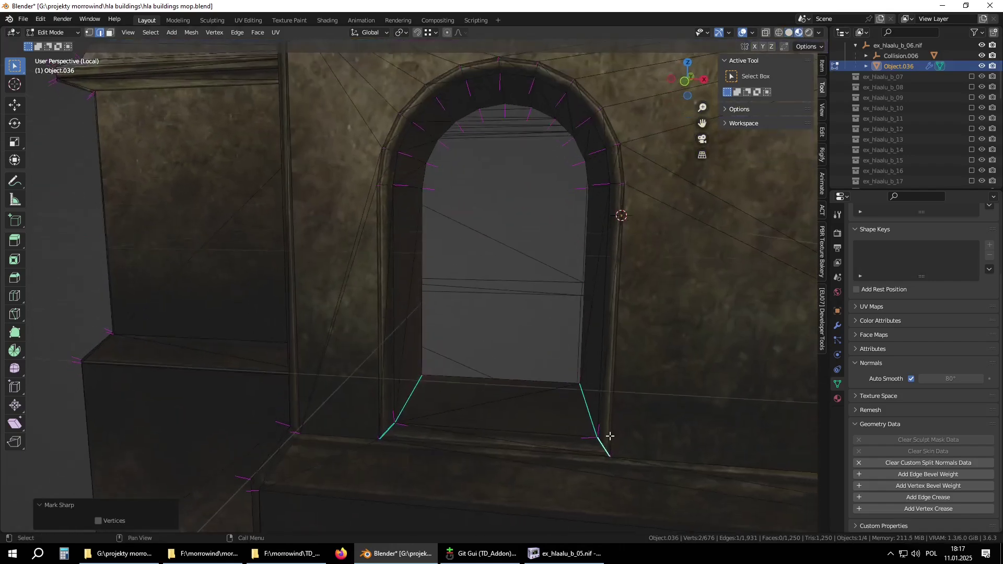
left_click(617, 376)
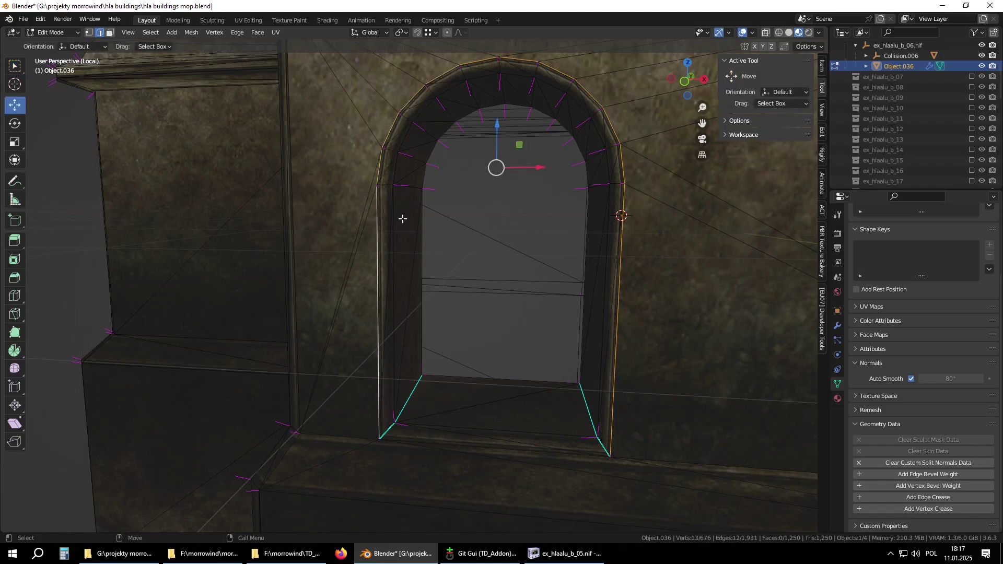
key("shift+r")
key("w")
middle_click_drag(400, 216, 451, 227)
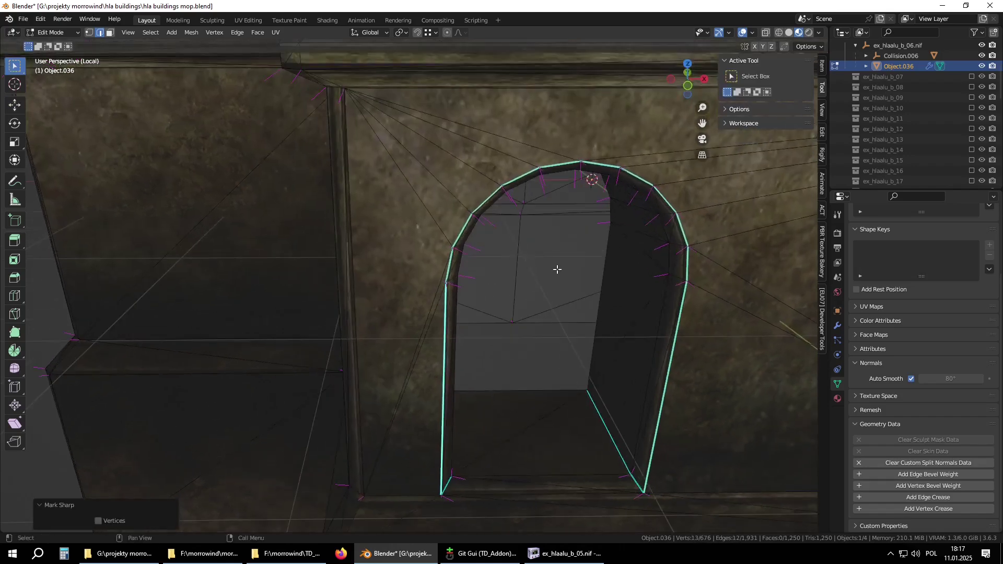
Return to Solid shading and mark the front edge of the arched opening's sill as sharp
left_click(788, 32)
mouse_move(631, 358)
middle_mouse_down("shift")
mouse_move(591, 329)
mouse_move(604, 320)
middle_mouse_up("shift")
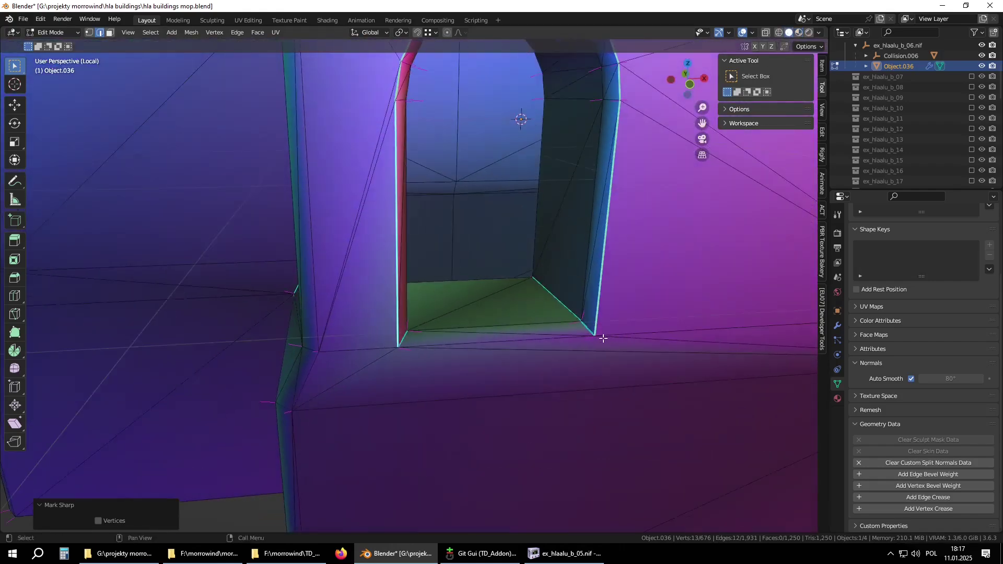
left_click(501, 341)
key("shift+r")
Mark the short ledge edges at the inner wall corner beside the arched stair opening as sharp
scroll(506, 340, "down", 3)
middle_click_drag(543, 304, 438, 256)
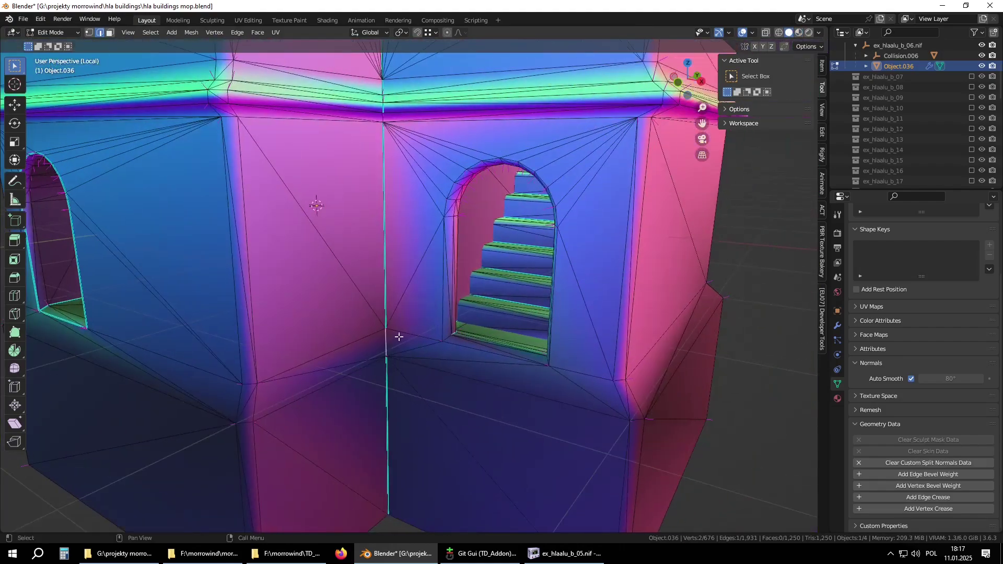
key("shift+r")
left_click(386, 118)
key("shift+r")
Mark the outline and lower corner edges of the arched stair opening as sharp
scroll(452, 333, "up", 4)
middle_click_drag(465, 346, 298, 229, "shift")
scroll(390, 268, "down", 4)
left_click(286, 246)
left_click(487, 205, "shift")
left_click(487, 264, "shift")
key("shift+r")
Mark the edges of the first rectangular window recess in the upper wall as sharp
scroll(480, 271, "down", 5)
middle_click_drag(480, 271, 499, 226, "alt")
scroll(499, 226, "up", 7)
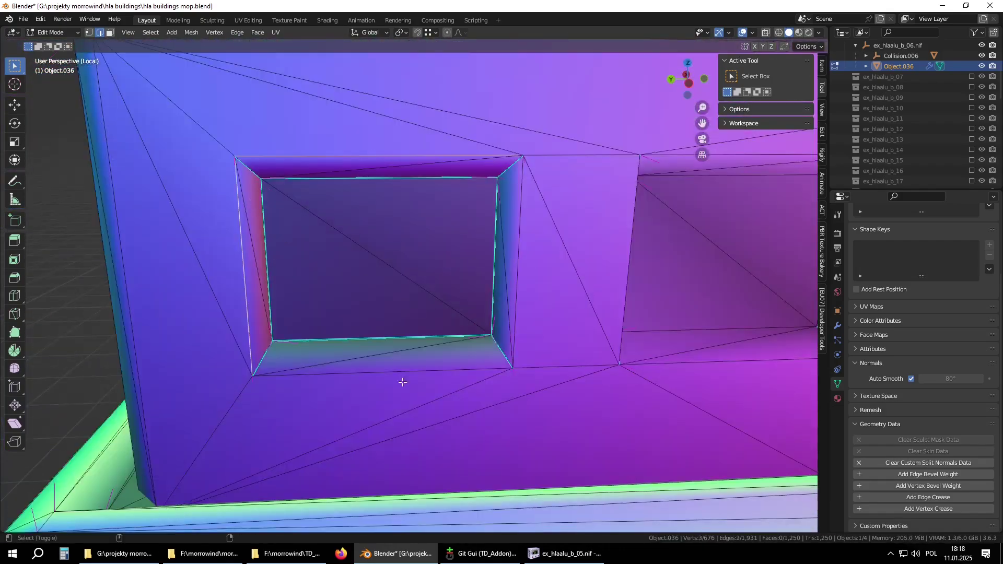
left_click(513, 339, "shift")
key("shift+r")
Mark the edges of the neighbouring rectangular recesses along the upper walls as sharp, including their corner edges
middle_click_drag(679, 334, 330, 334)
left_click(522, 261)
key("shift+r")
left_click(536, 262)
key("shift+r")
middle_click_drag(767, 356, 353, 353)
left_click(336, 322, "shift")
key("shift+r")
middle_click_drag(470, 319, 282, 292)
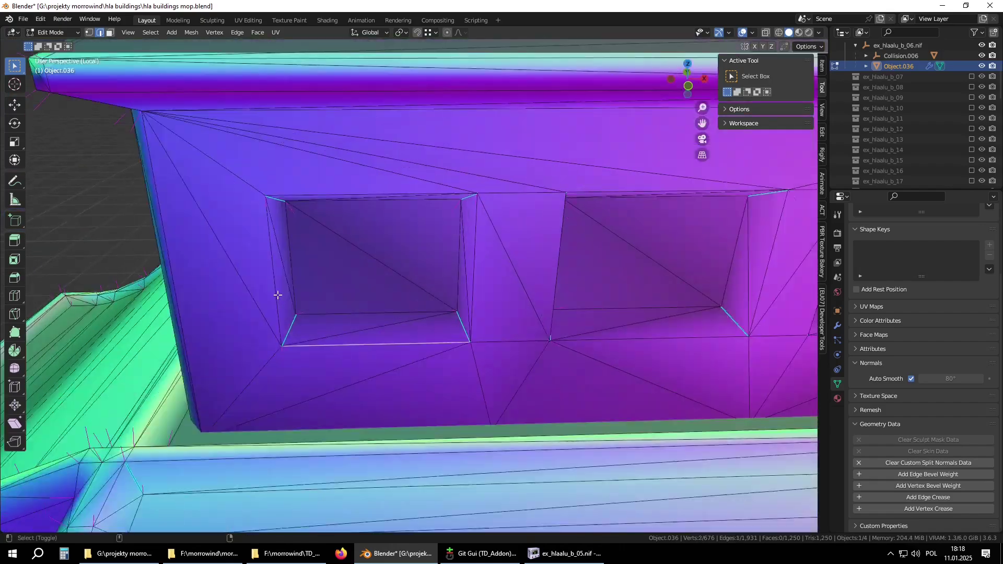
Mark the outer frame edges of the rectangular recesses along the next upper wall as sharp
key("shift+r")
middle_click_drag(553, 235, 392, 243, "shift")
key("shift+r")
middle_click_drag(626, 251, 404, 250, "shift")
left_click(486, 314)
scroll(595, 289, "down", 3)
middle_click_drag(595, 288, 470, 293)
scroll(424, 304, "up", 3)
key("shift+r")
left_click(424, 301)
key("shift+r")
Mark another group of four hard edges and one further single edge on the building as sharp
scroll(517, 313, "down", 6)
scroll(434, 361, "up", 7)
middle_click_drag(444, 355, 564, 293)
middle_click_drag(564, 292, 567, 428, "shift")
left_click(283, 282)
left_click(572, 279, "shift")
left_click(573, 209, "shift")
left_click(307, 120, "shift")
key("shift+r")
left_click(479, 267)
middle_click_drag(308, 120, 746, 26)
key("shift+r")
Mark the last missed hard edges on the building as sharp, checking the shading in Object Mode in between
middle_click_drag(627, 209, 491, 89)
scroll(491, 89, "up", 6)
left_click(428, 214)
key("shift+r")
scroll(444, 199, "down", 4)
middle_click_drag(428, 214, 484, 229)
key("Tab")
scroll(575, 157, "down", 4)
middle_click_drag(575, 156, 371, 266)
scroll(371, 267, "up", 4)
key("Tab")
left_click(452, 244)
key("shift+r")
mouse_move(453, 244)
middle_mouse_down()
mouse_move(555, 185)
mouse_move(638, 178)
mouse_move(720, 78)
middle_mouse_up()
Hide the viewport overlays and stop showing the vertex color attribute in the solid viewport shading
scroll(637, 178, "down", 4)
left_click(741, 33)
left_click(817, 33)
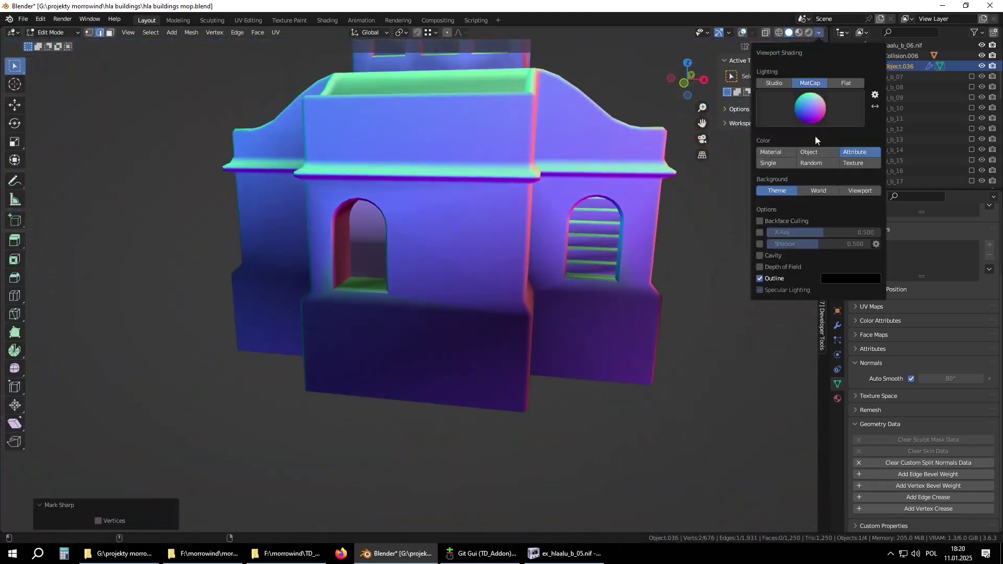
mouse_move(575, 220)
middle_mouse_down()
mouse_move(461, 286)
mouse_move(418, 282)
middle_mouse_up()
Apply all modifiers on the building mesh in Object Mode
left_click(837, 325)
key("Tab")
left_click(878, 231)
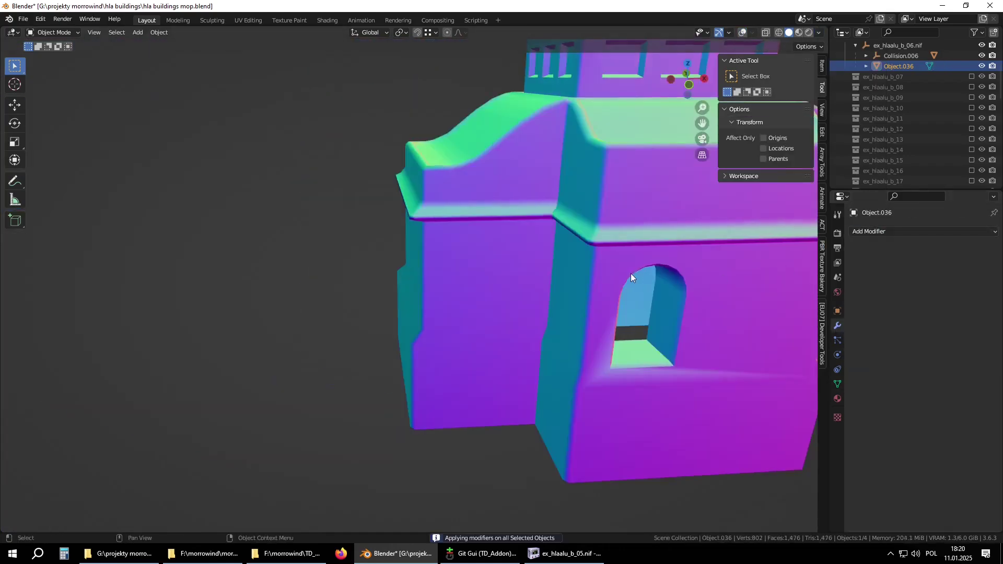
middle_click_drag(616, 268, 421, 226)
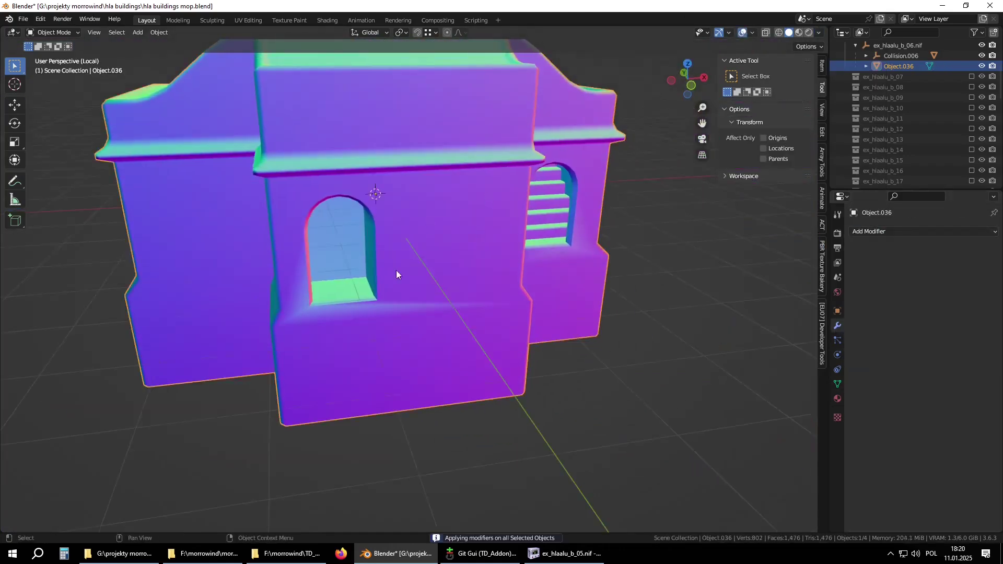
scroll(379, 285, "up", 3)
Examine the shading around the arched opening's sill corners and the surrounding wall in Edit Mode
key("Tab")
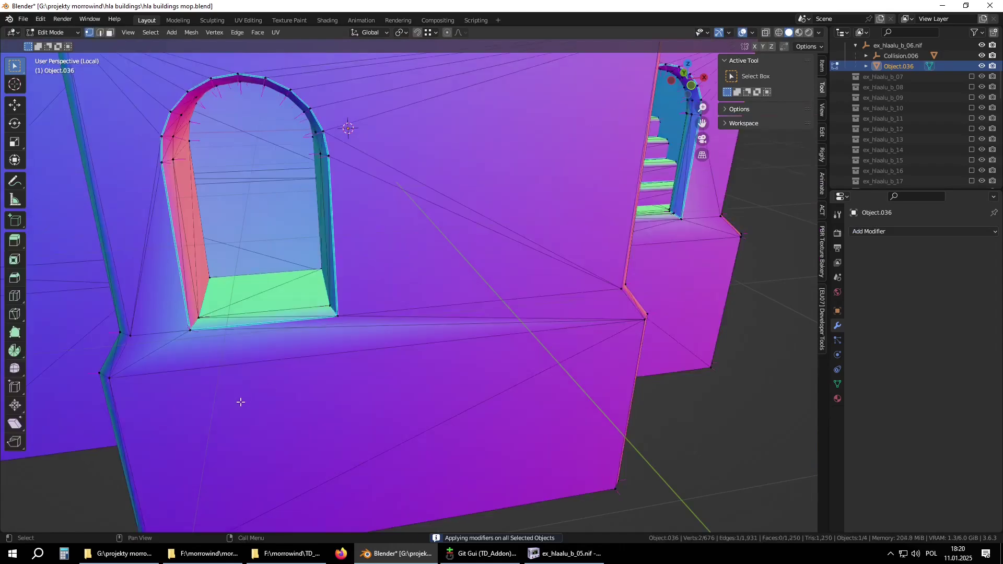
scroll(308, 351, "up", 4)
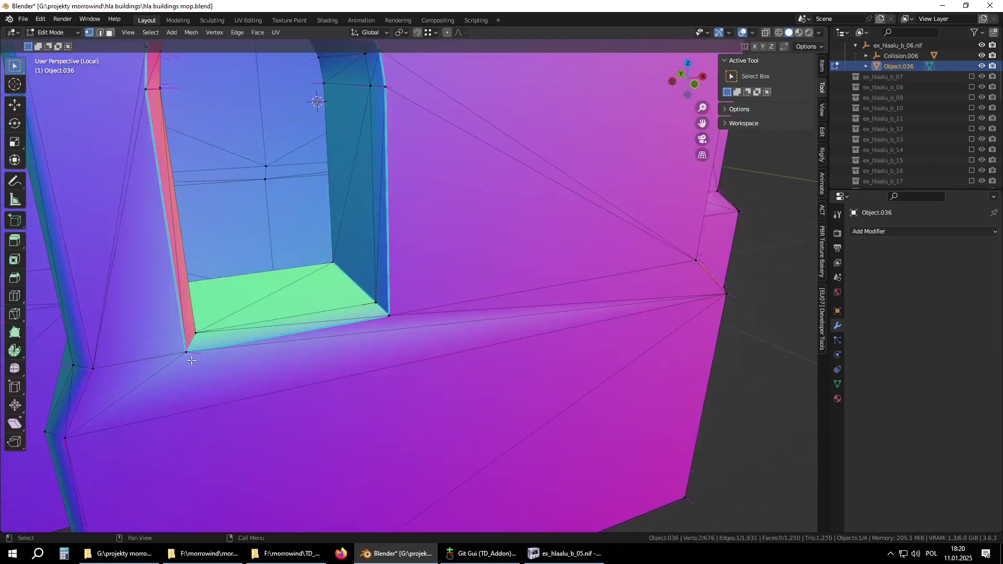
key("KP_Decimal")
scroll(318, 297, "down", 14)
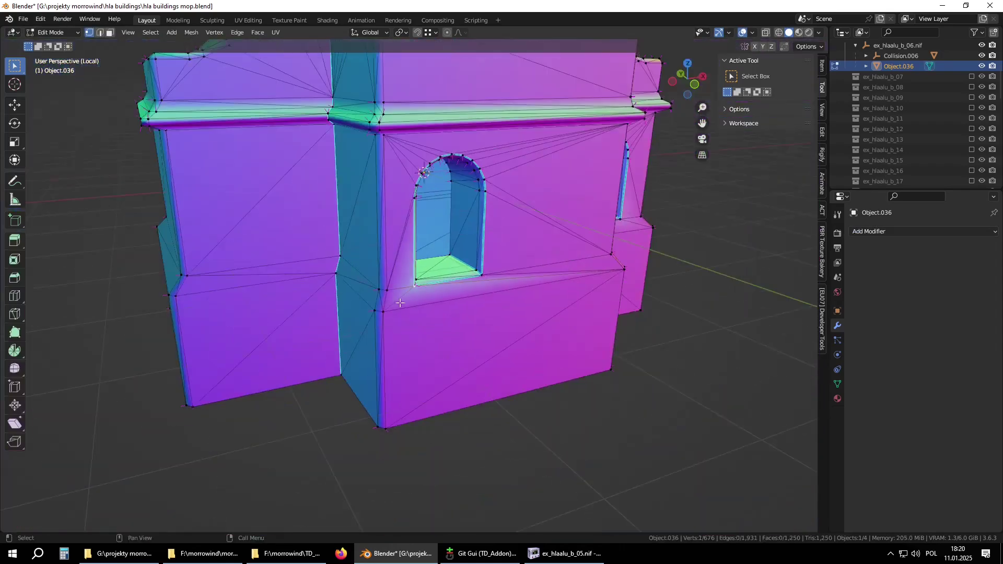
mouse_move(486, 291)
middle_mouse_down()
mouse_move(460, 298)
mouse_move(510, 287)
mouse_move(421, 302)
mouse_move(486, 305)
middle_mouse_up()
middle_click_drag(183, 351, 397, 301, "shift")
scroll(372, 307, "up", 5)
scroll(371, 308, "down", 6)
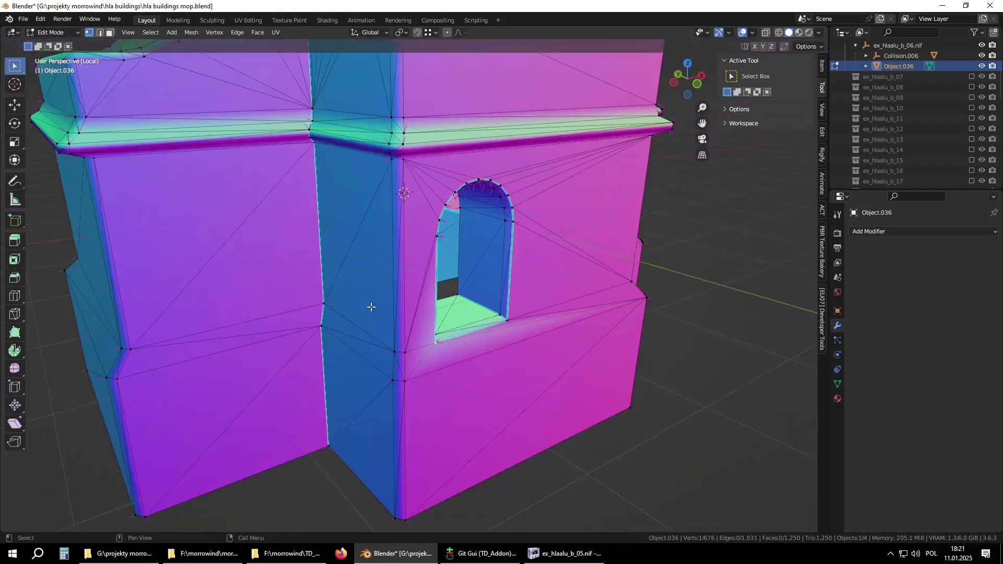
middle_click_drag(367, 277, 556, 263)
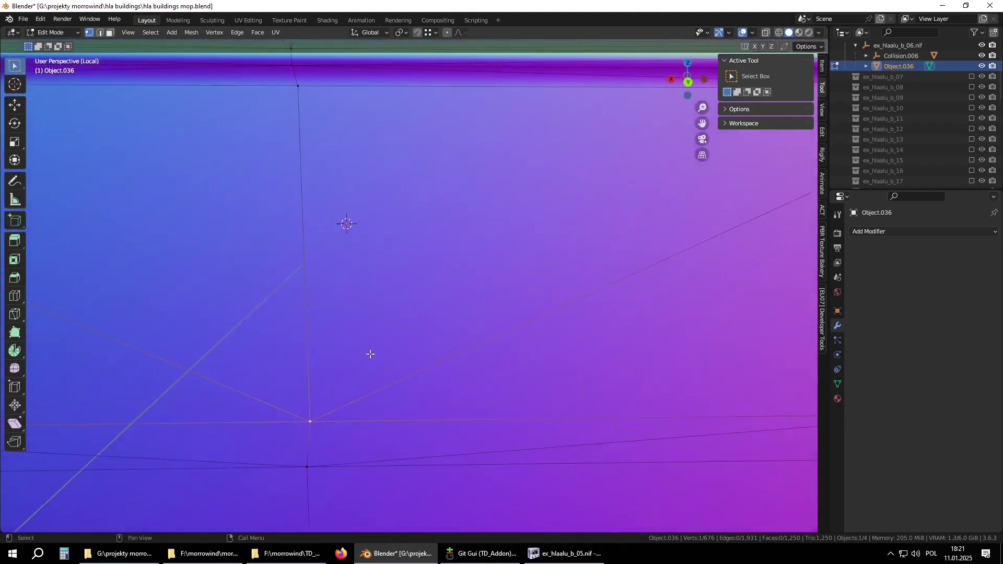
Try to copy the normal vector of a flat wall vertex onto a vertex beside the arched opening
key("q")
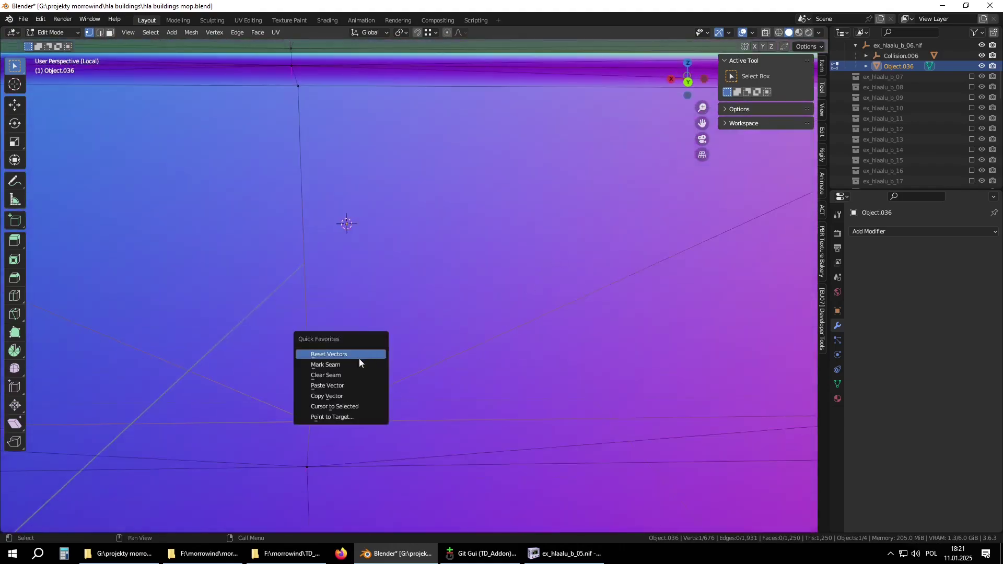
left_click(343, 396)
middle_click_drag(374, 396, 517, 392)
middle_click_drag(334, 373, 472, 369)
key("q")
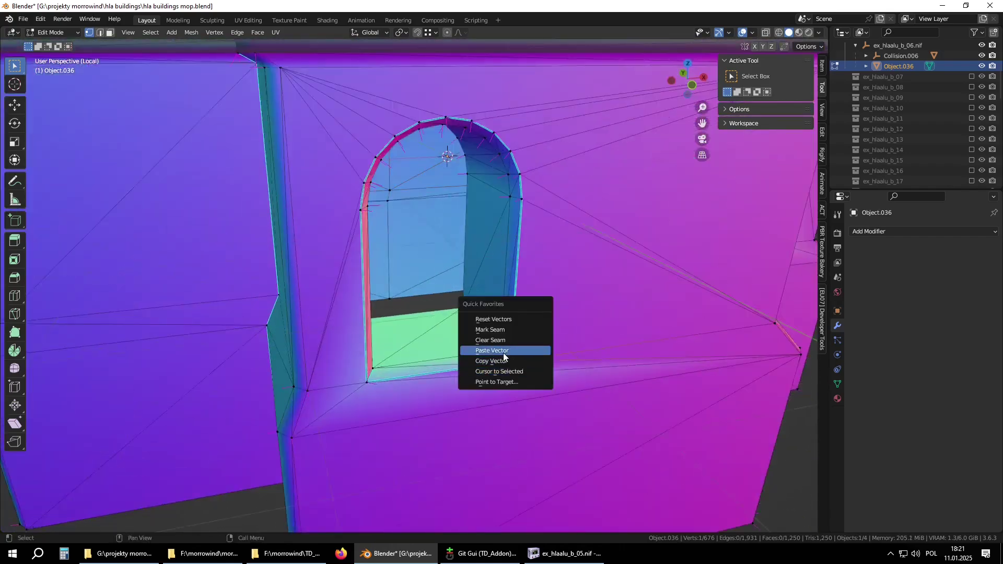
left_click(503, 352)
key("ctrl+z")
Copy the normal vector from a vertex at the wall's outer corner and paste it onto two vertices at the arched opening's sill
middle_click_drag(571, 367, 553, 329, "shift")
scroll(407, 350, "up", 3)
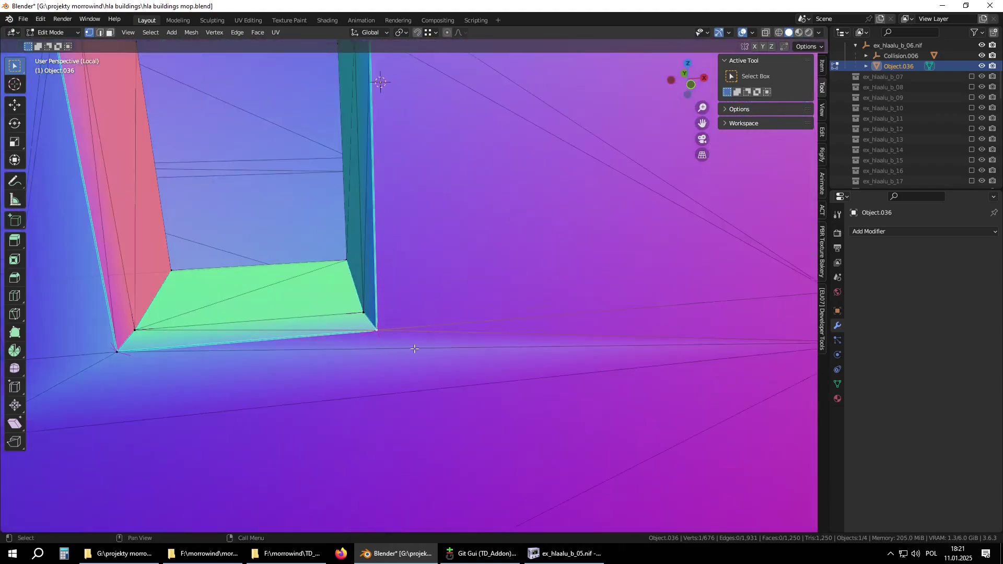
scroll(458, 341, "up", 3)
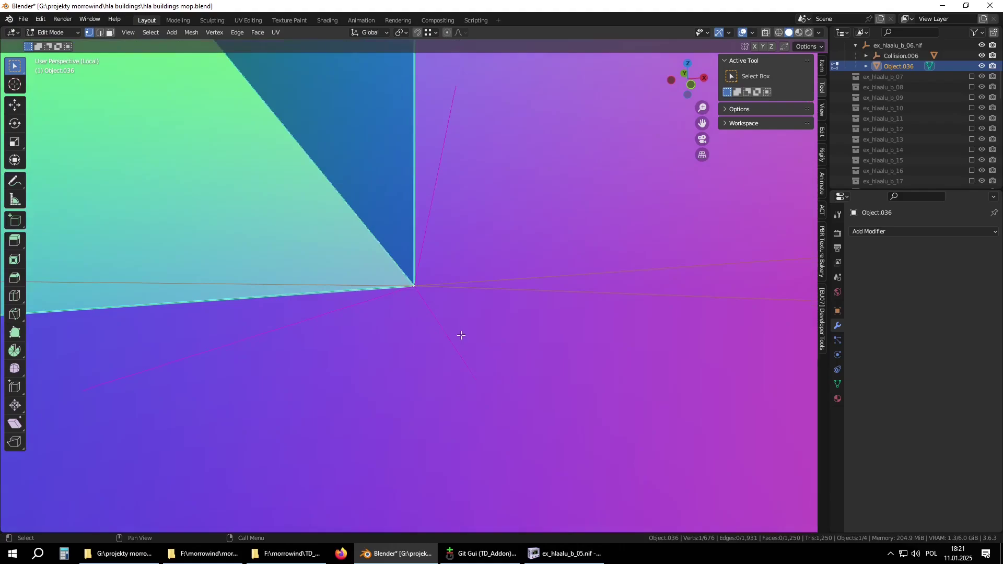
scroll(459, 337, "down", 5)
middle_click_drag(459, 338, 496, 278)
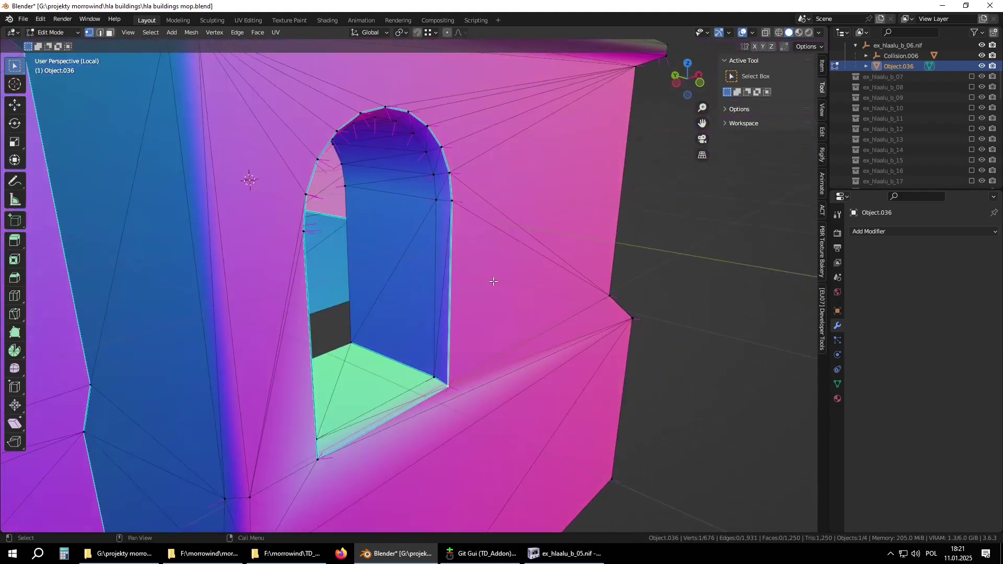
middle_click_drag(533, 298, 519, 316)
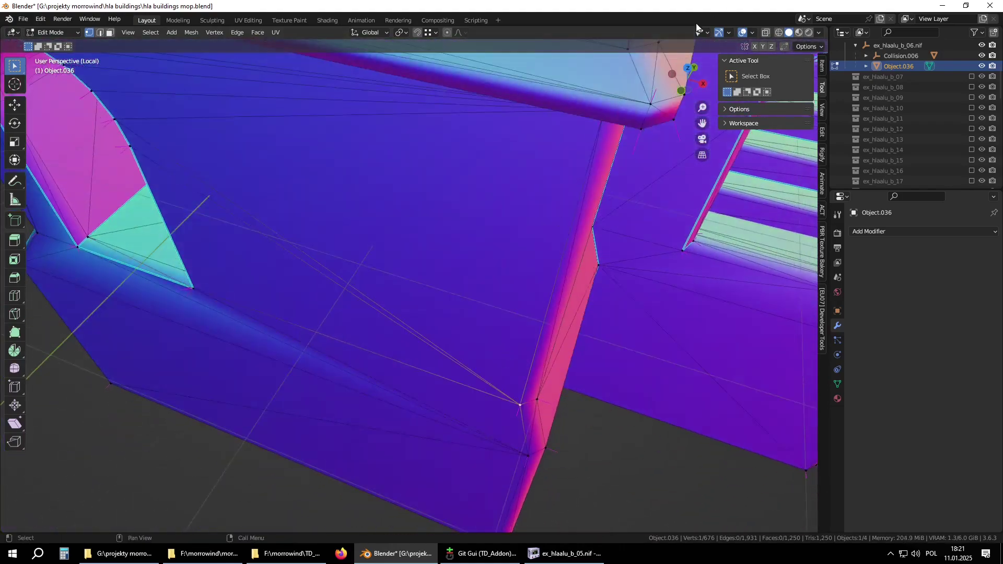
left_click(689, 68)
scroll(442, 252, "up", 5)
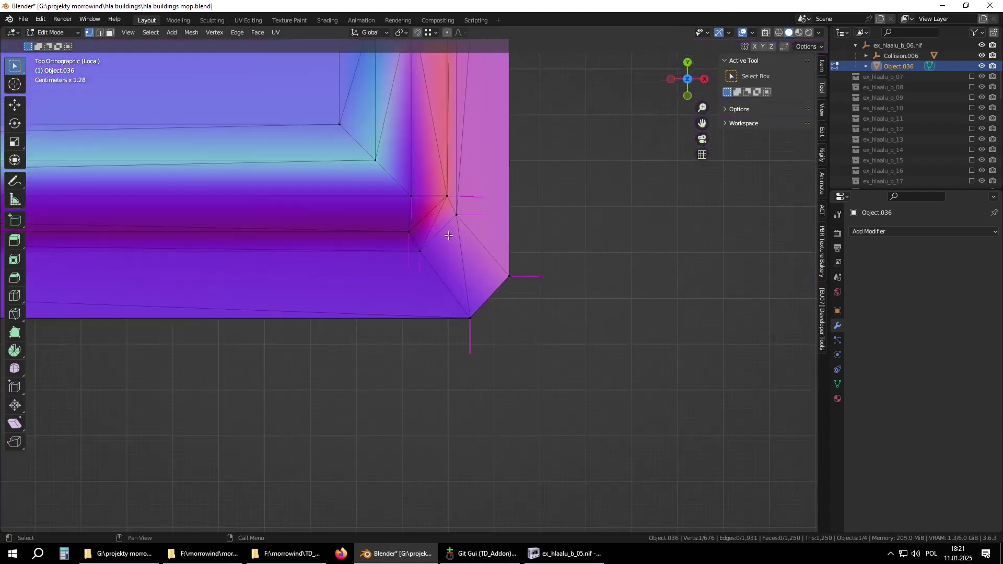
middle_click_drag(443, 251, 525, 305)
key("q")
left_click(389, 316)
key("q")
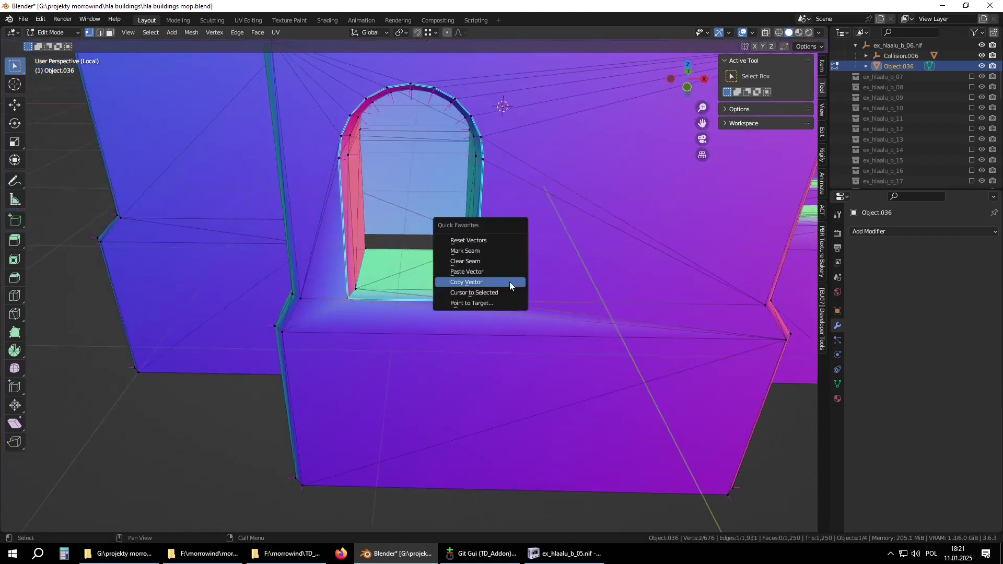
left_click(481, 272)
Paste the copied normal vector onto the two lower corner vertices of the arched stair opening
middle_click_drag(541, 260, 466, 235)
left_click(567, 256)
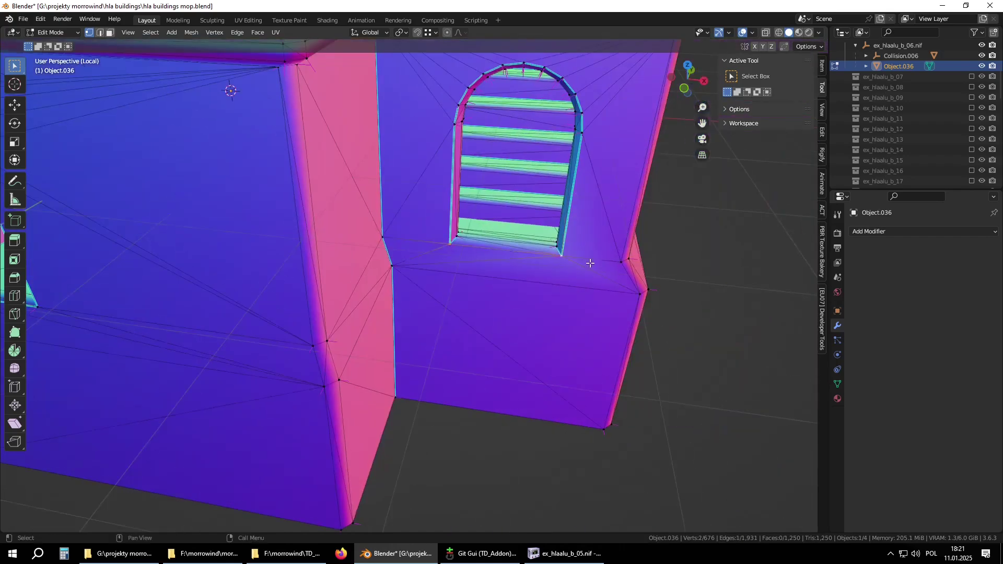
key("q")
left_click(558, 274)
Try to reset the normal vectors of the stair opening's sill and inner side faces
middle_click_drag(555, 277, 450, 321)
scroll(449, 322, "up", 4)
left_click(328, 330)
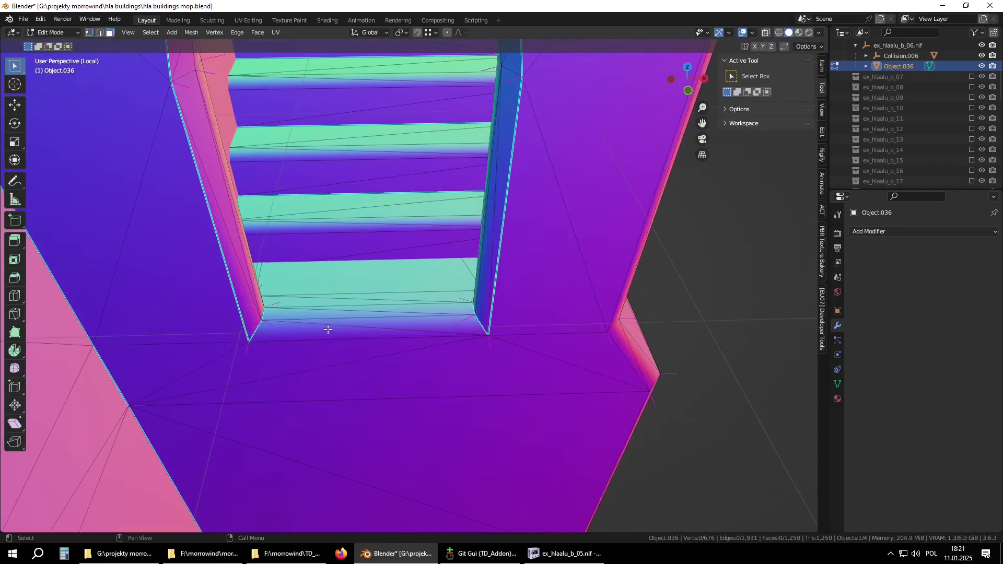
left_click(411, 320, "shift")
left_click(232, 249, "shift")
left_click(225, 215, "shift")
middle_click_drag(363, 260, 454, 263, "alt")
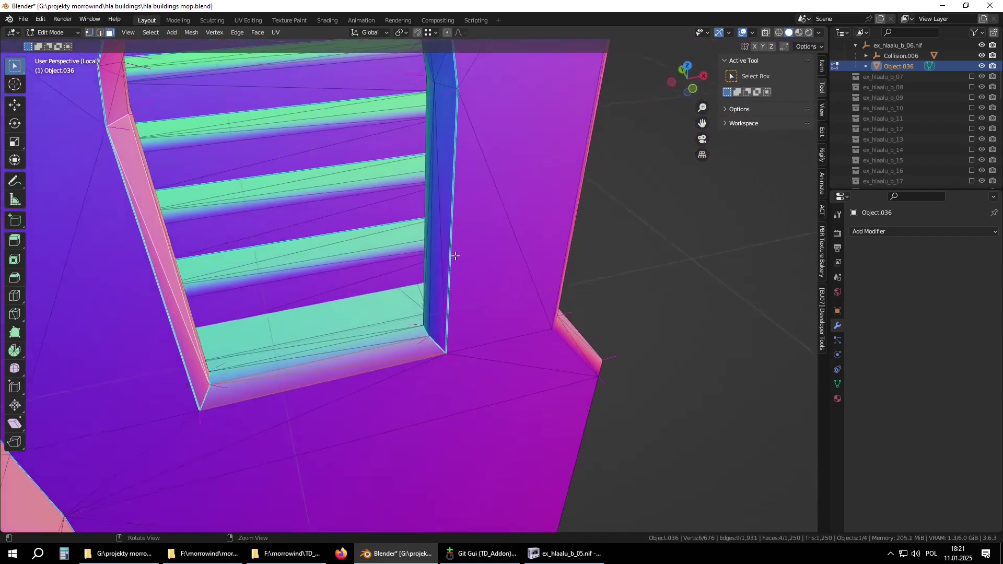
left_click(438, 285, "shift")
left_click(447, 209, "shift")
key("q")
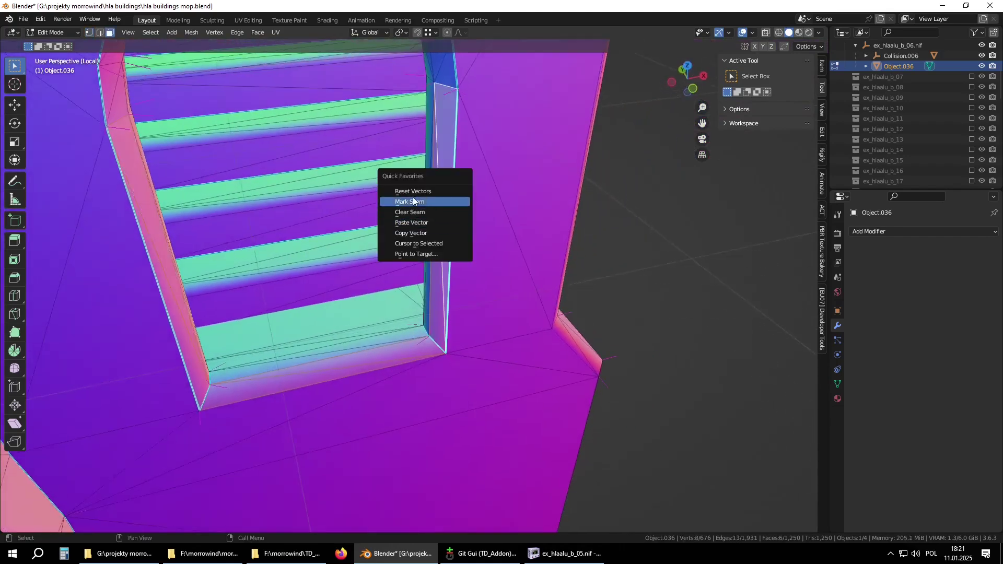
left_click(413, 201)
Mark the front edge of the stair opening's sill as sharp
middle_click_drag(412, 195, 355, 376)
key("2")
left_click(361, 355)
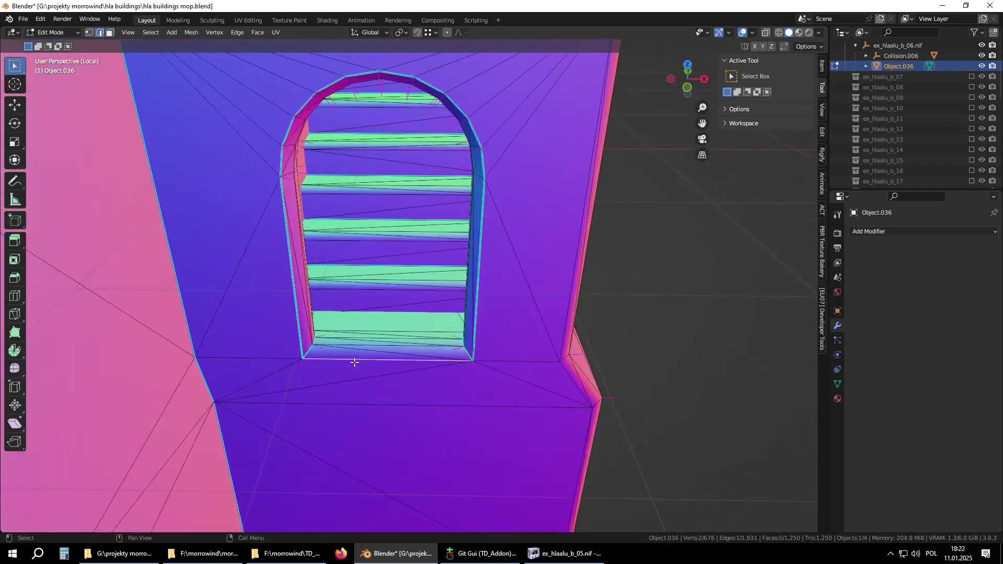
key("shift+r")
Reset the normal vectors of the stair opening's sill and both inner side faces
scroll(339, 345, "up", 1)
left_click(271, 322)
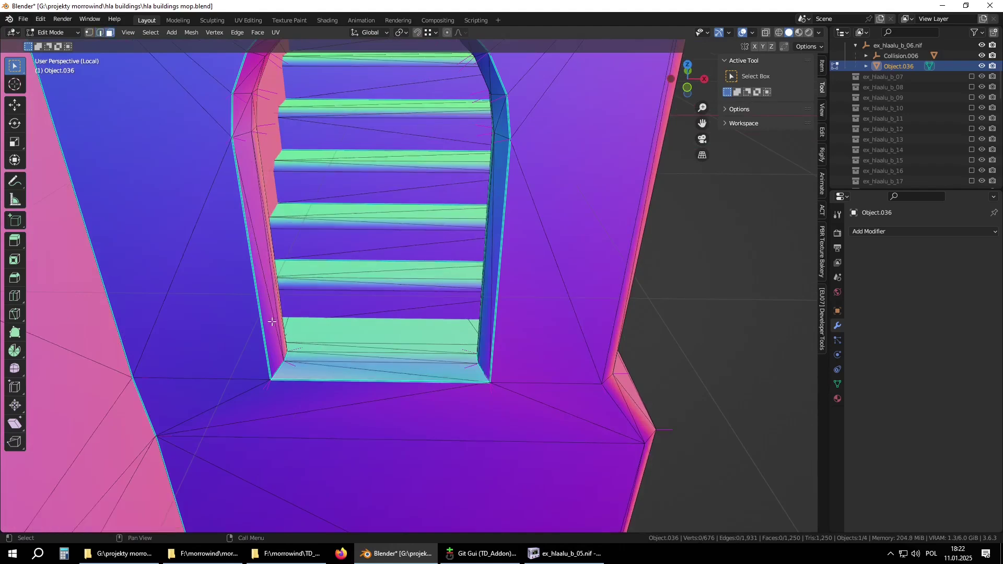
left_click(354, 378, "shift")
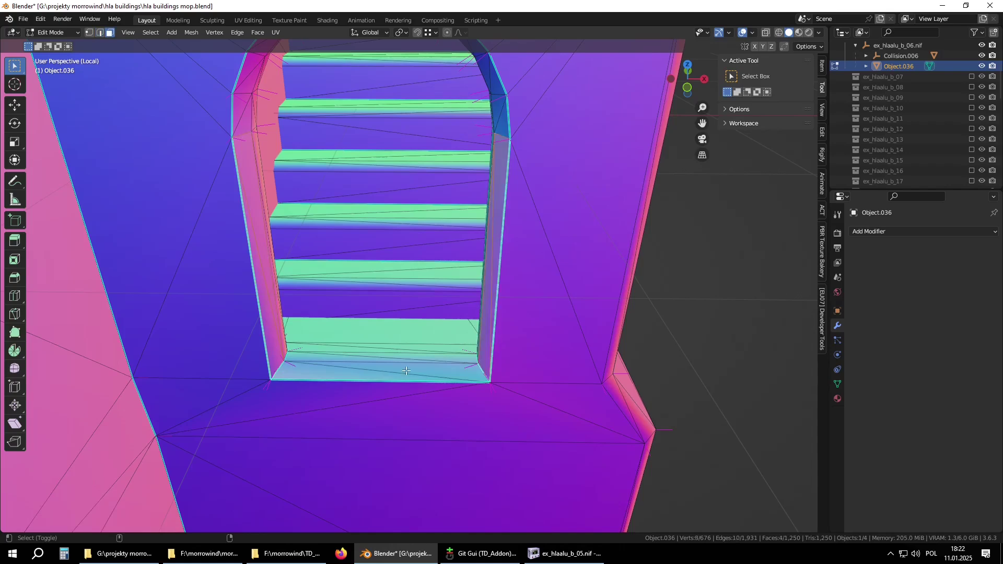
key("q")
left_click(404, 336)
scroll(381, 353, "down", 5)
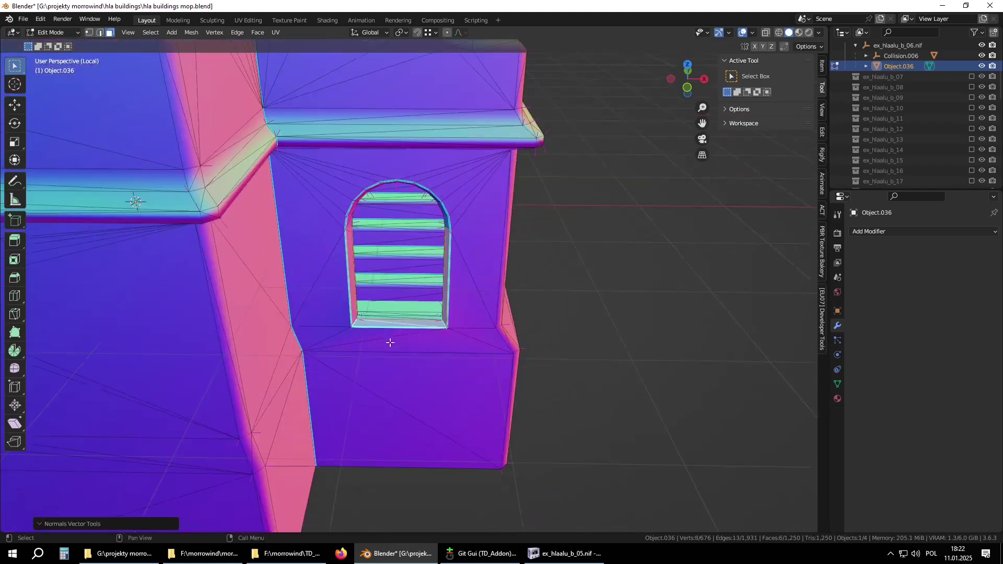
Reset the normal vectors of the bevelled sill and inner side faces of the other arched opening
middle_click_drag(381, 354, 363, 373)
scroll(363, 373, "down", 4)
middle_click_drag(193, 381, 638, 302)
scroll(631, 309, "up", 6)
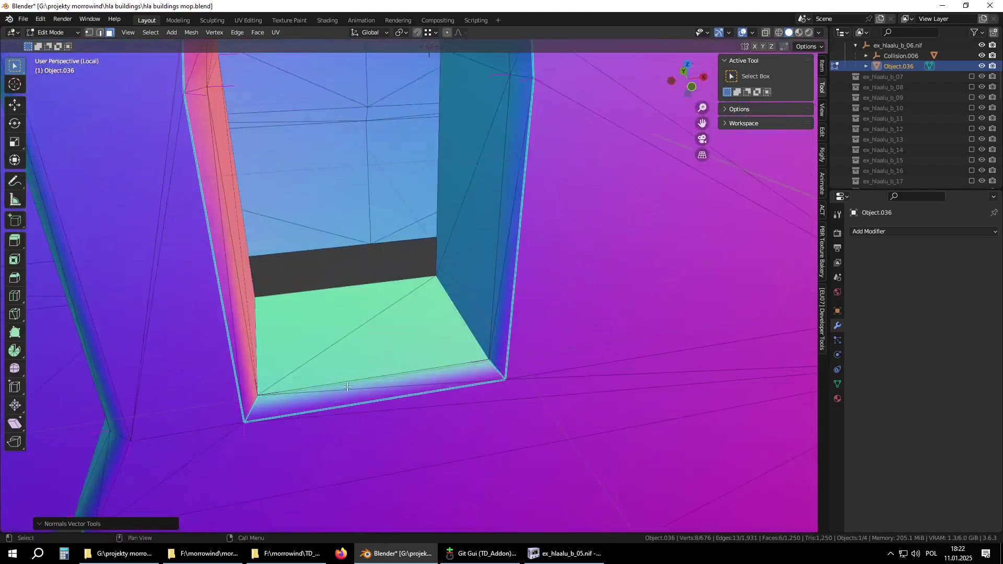
left_click(333, 395)
left_click(405, 379, "shift")
left_click(503, 283, "shift")
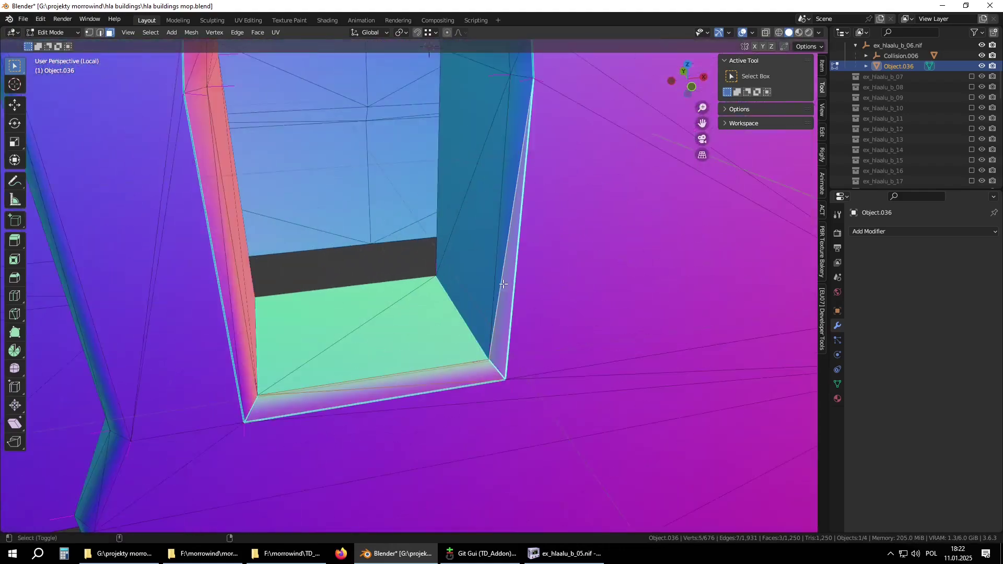
left_click(510, 220, "shift")
middle_click_drag(511, 220, 161, 234)
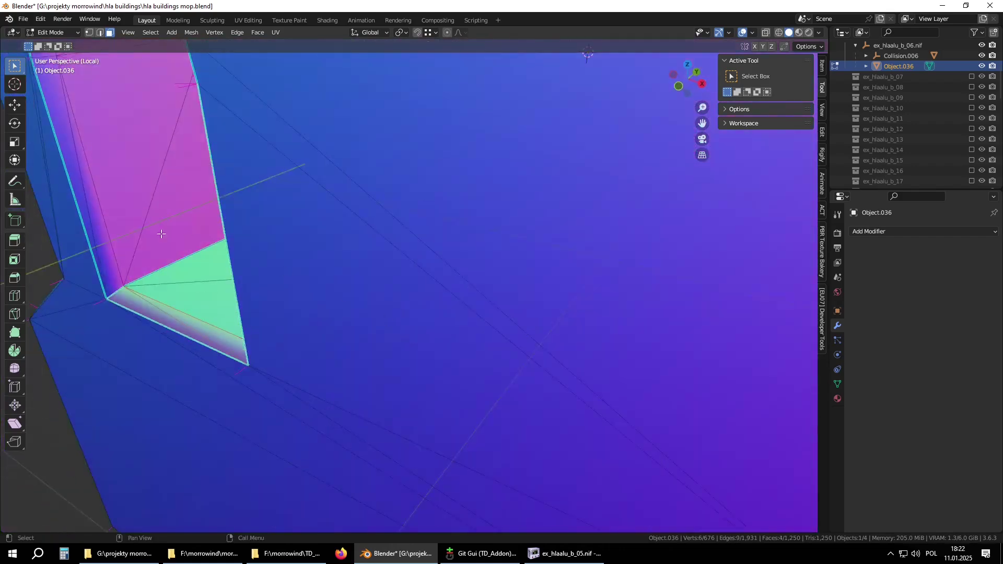
left_click(79, 182, "shift")
key("q")
left_click(132, 215)
Examine the shading around the arched openings and the wall below the stair opening
scroll(205, 325, "down", 3)
middle_click_drag(206, 325, 370, 321)
key("Tab")
scroll(397, 331, "down", 3)
middle_click_drag(460, 342, 436, 324)
middle_click_drag(642, 318, 452, 356, "shift")
key("Tab")
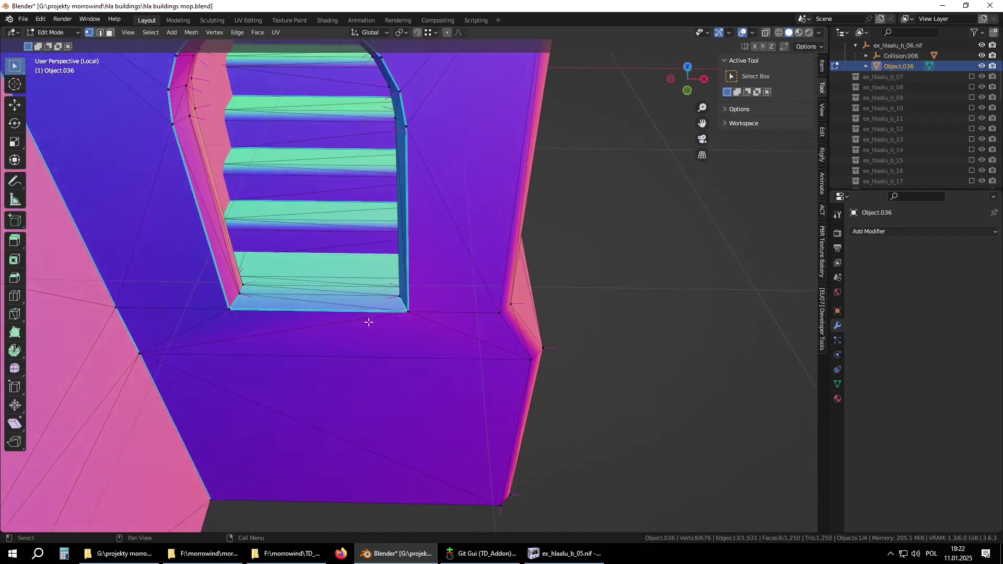
scroll(415, 315, "down", 3)
middle_click_drag(353, 348, 660, 240, "shift")
scroll(346, 300, "up", 3)
mouse_move(310, 290)
middle_mouse_down()
mouse_move(353, 290)
mouse_move(327, 288)
middle_mouse_up()
middle_click_drag(684, 232, 186, 312, "shift")
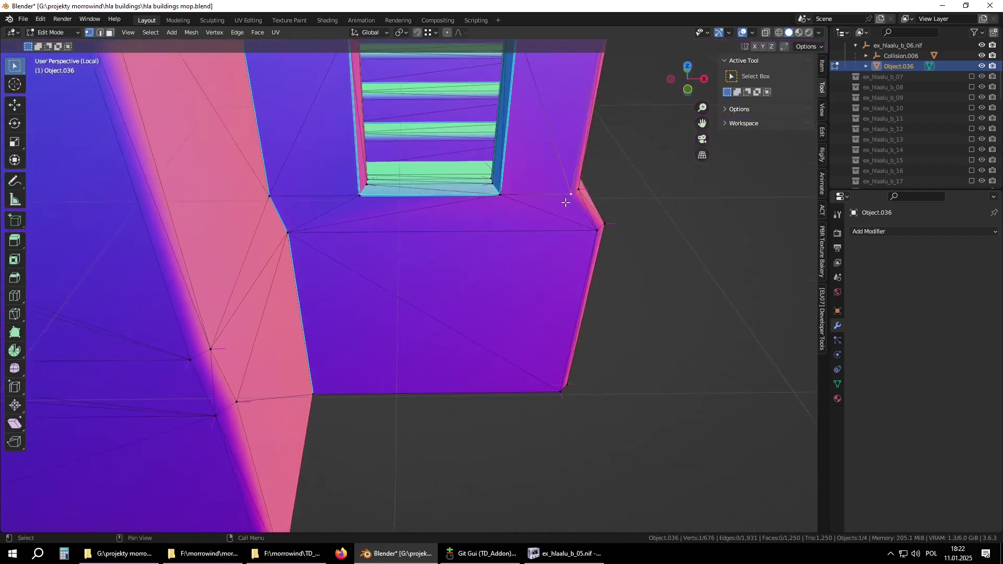
Copy the normal vector of the wall corner vertex level with the stair opening's sill and paste it onto the opening's two lower corner vertices
mouse_move(565, 210)
middle_mouse_down()
mouse_move(546, 287)
mouse_move(580, 218)
middle_mouse_up()
key("q")
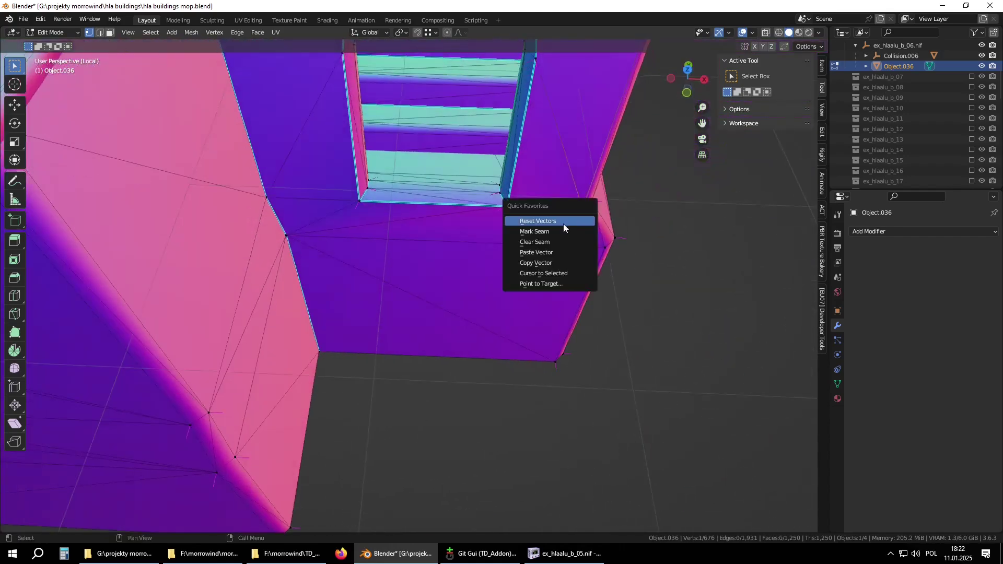
left_click(543, 243)
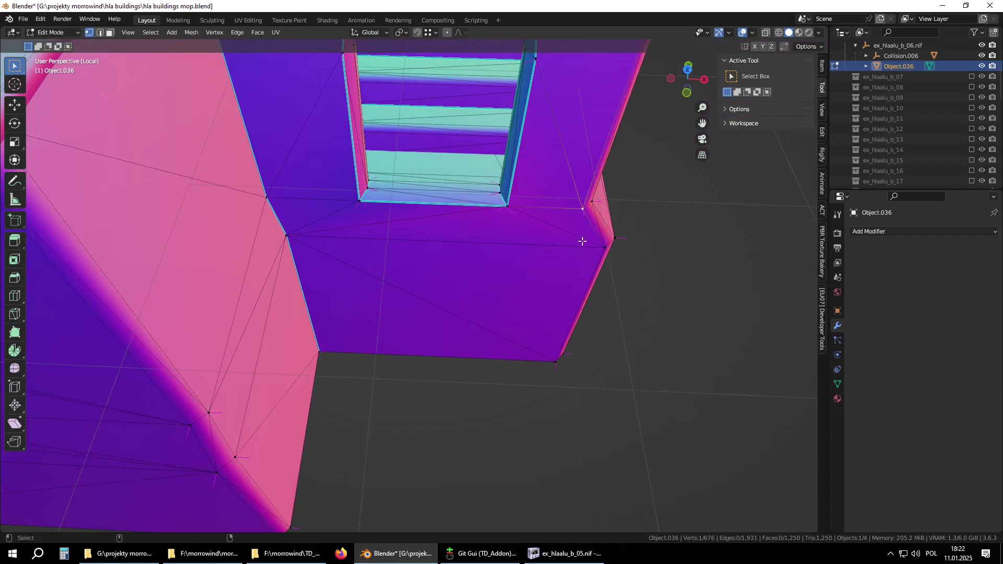
key("q")
left_click(560, 246)
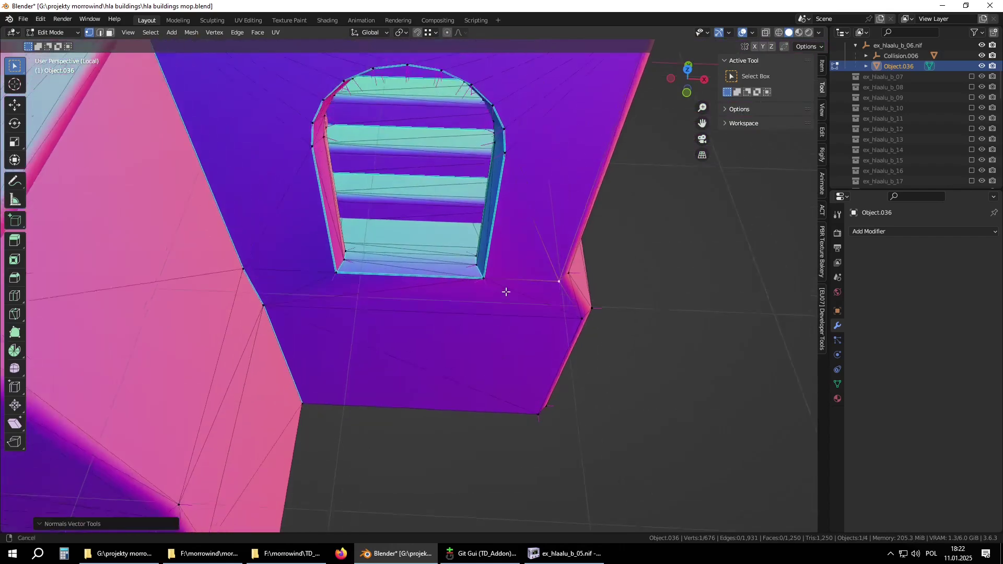
scroll(511, 290, "up", 2)
left_click(292, 276, "shift")
key("q")
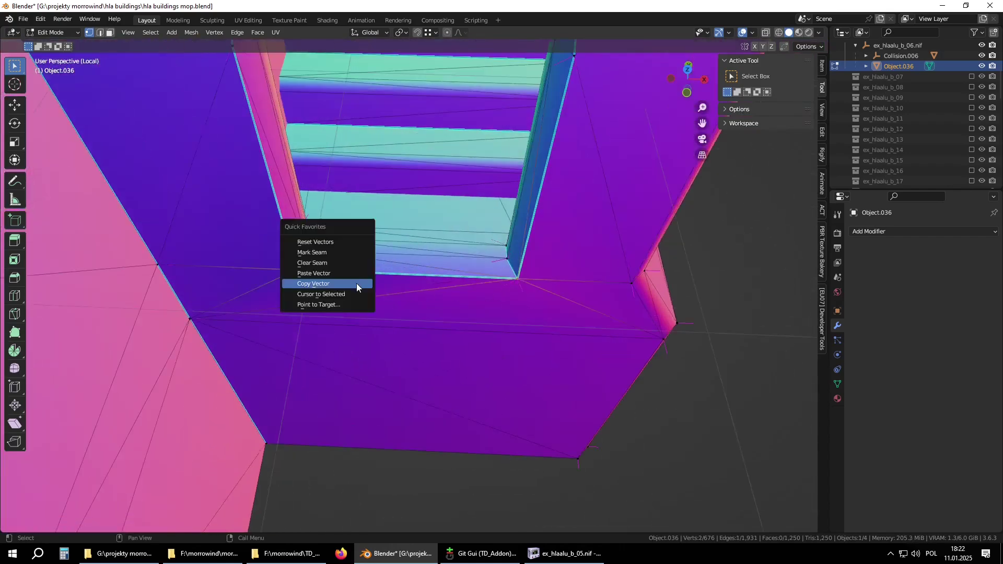
left_click(328, 274)
Reset the normal vectors of the stair opening's bevelled sill and side faces again
middle_click_drag(385, 290, 371, 331, "alt")
key("3")
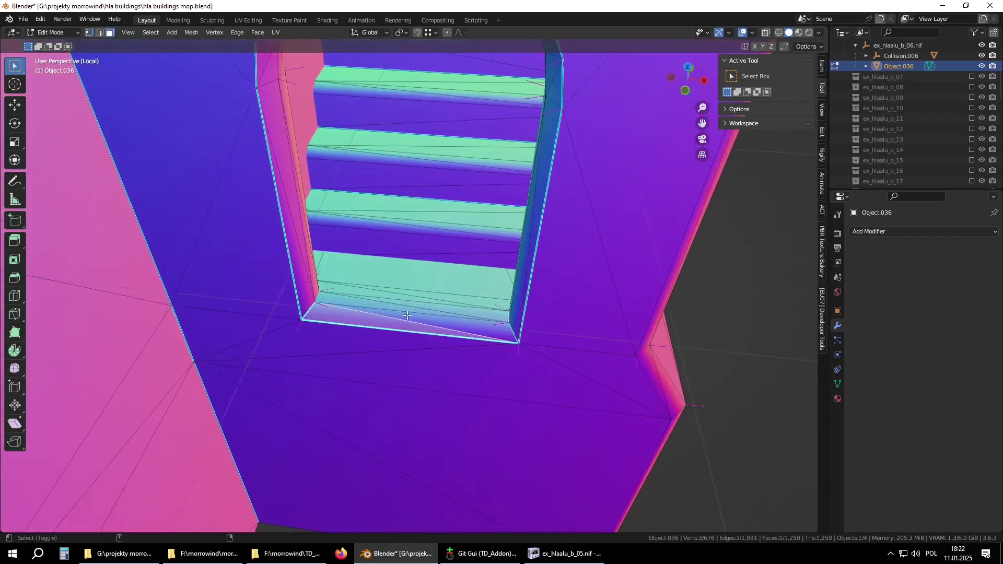
left_click(285, 183, "shift")
middle_click_drag(504, 251, 531, 272)
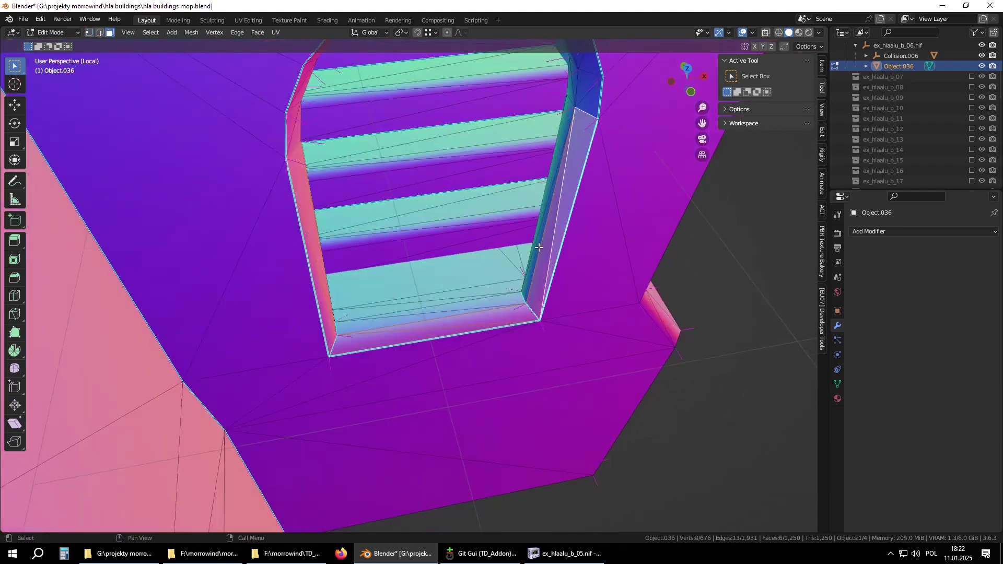
key("q")
left_click(497, 218)
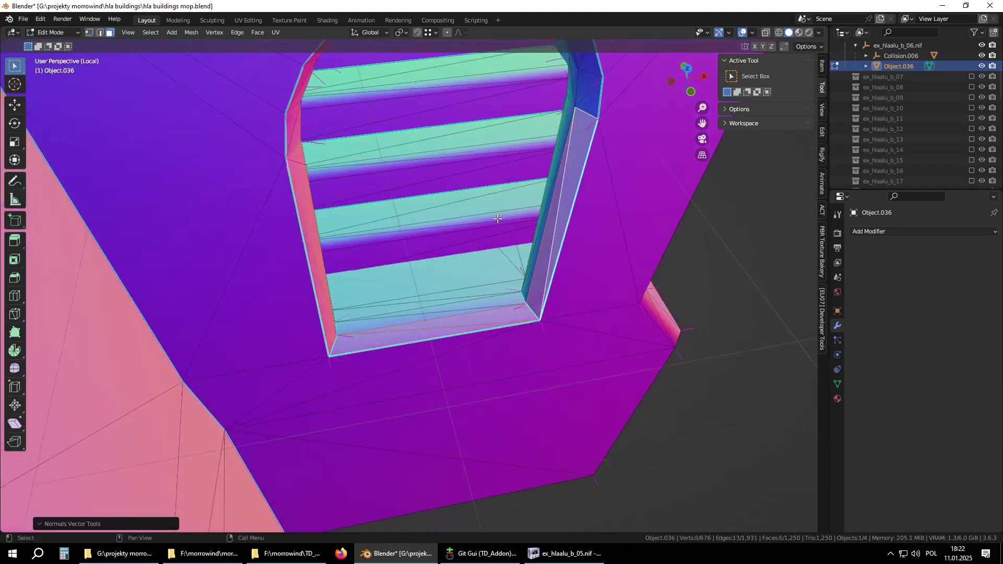
Examine the building's normal shading from several sides with the viewport overlays hidden
middle_click_drag(494, 275, 474, 347)
scroll(666, 349, "down", 4)
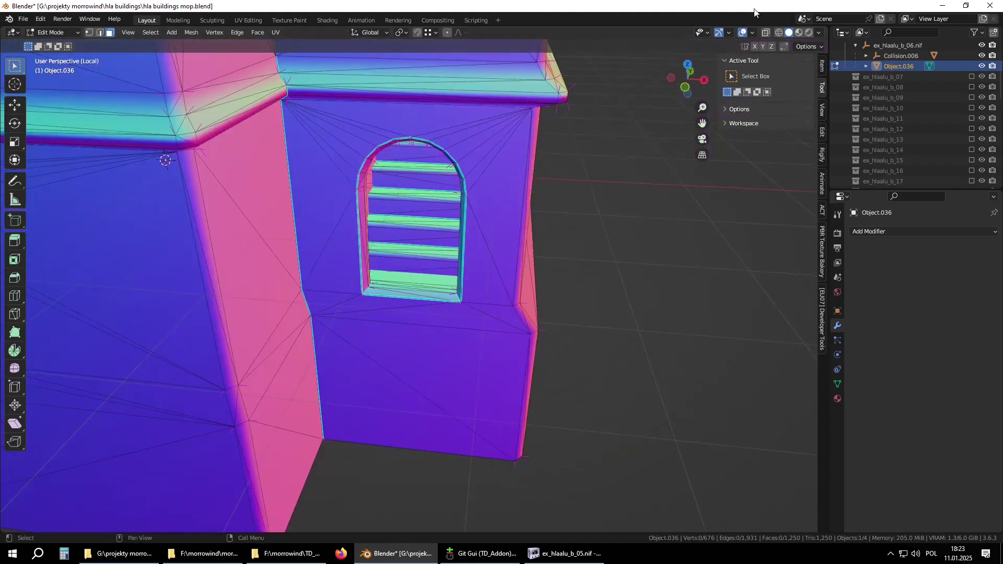
left_click(742, 32)
middle_click_drag(590, 172, 397, 303)
scroll(522, 202, "down", 5)
scroll(397, 303, "up", 2)
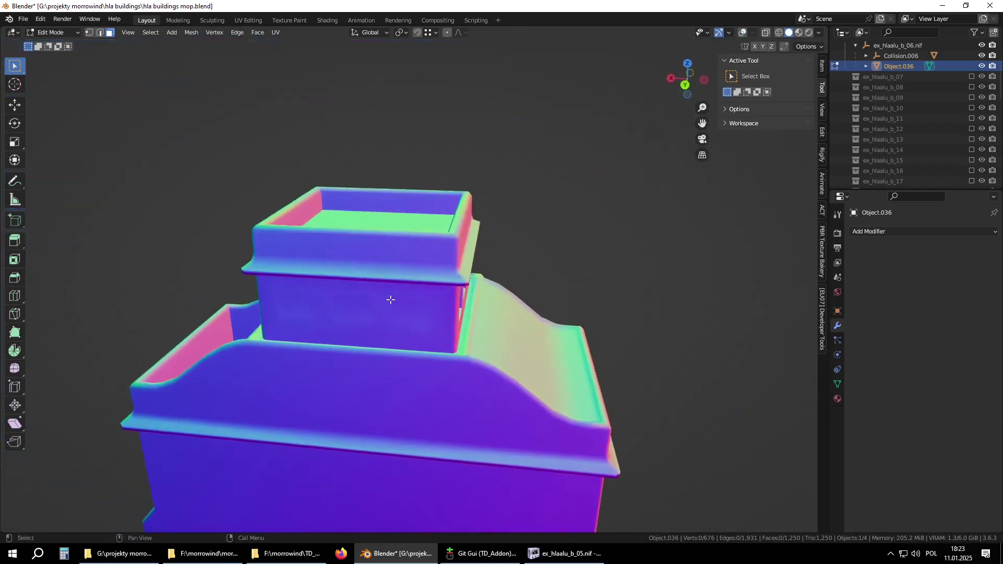
scroll(397, 303, "up", 4)
left_click(744, 34)
Mark the outer edges of the first rectangular window recess on the upper storey as sharp
middle_click_drag(334, 237, 392, 238)
key("2")
left_click(213, 305, "shift")
left_click(266, 260, "shift")
left_click(323, 298, "shift")
key("shift+r")
Mark the outer edges of the adjacent rectangular window recesses on the same wall as sharp
middle_click_drag(397, 294, 416, 309, "shift")
scroll(416, 309, "up", 3)
left_click(465, 371)
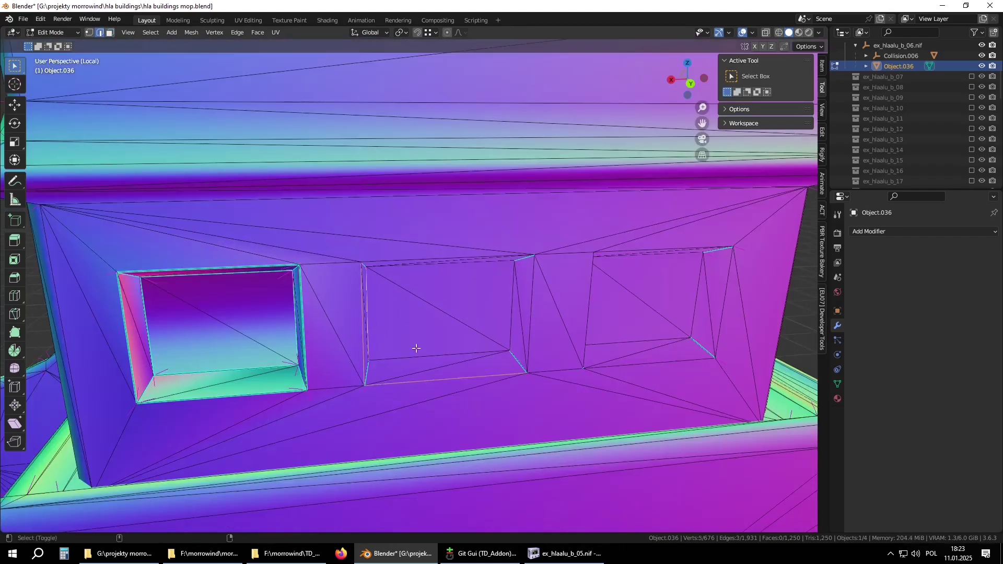
middle_click_drag(491, 324, 510, 266, "shift")
left_click(495, 235, "shift")
key("shift+r")
Select the faces of the rectangular window recesses and return to Object Mode
key("3")
left_click(282, 269, "shift")
left_click(76, 282, "shift")
key("Tab")
Change the viewport shading to show the mesh's vertex colours and switch to Vertex Paint mode
mouse_move(418, 198)
middle_mouse_down()
mouse_move(594, 243)
mouse_move(537, 260)
mouse_move(652, 173)
middle_mouse_up()
left_click(818, 32)
left_click(846, 82)
mouse_move(553, 190)
middle_mouse_down()
mouse_move(528, 208)
mouse_move(519, 167)
mouse_move(459, 243)
mouse_move(458, 267)
mouse_move(542, 288)
mouse_move(441, 311)
mouse_move(469, 316)
middle_mouse_up()
key("ctrl+Tab")
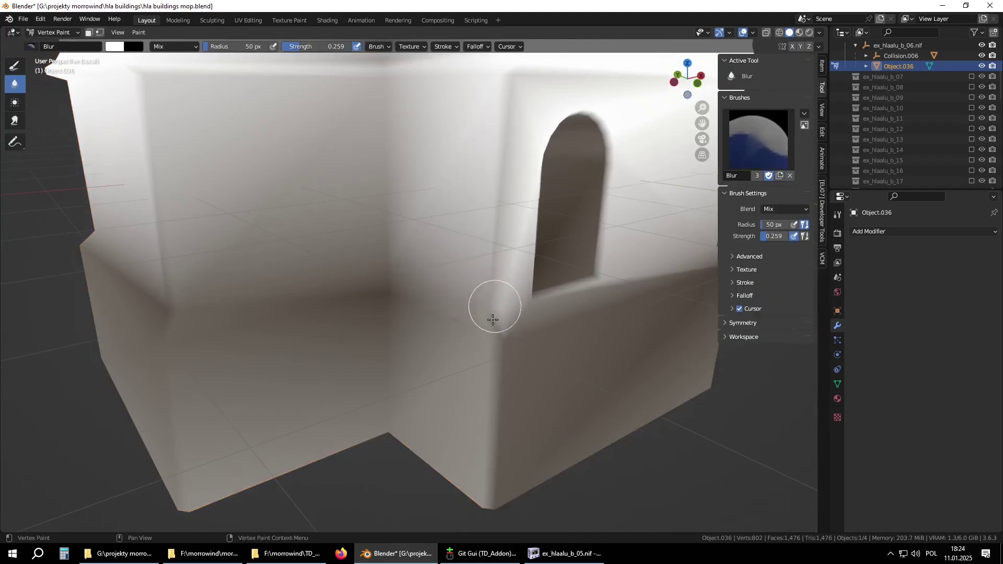
Select the Draw brush and examine the vertex colours on the lower walls and around the arched openings
mouse_move(475, 315)
middle_mouse_down()
mouse_move(481, 260)
mouse_move(445, 241)
middle_mouse_up()
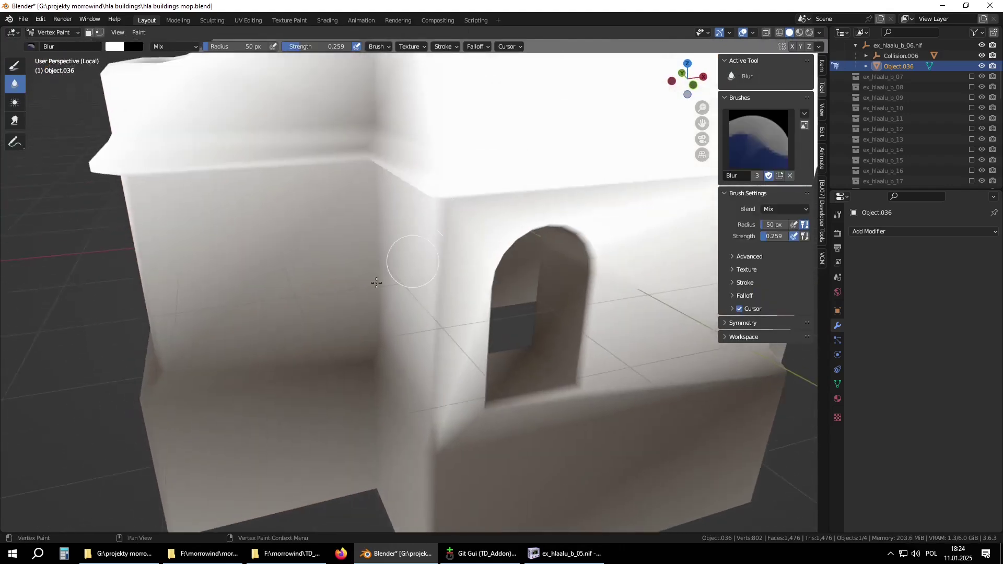
middle_click_drag(353, 292, 256, 349)
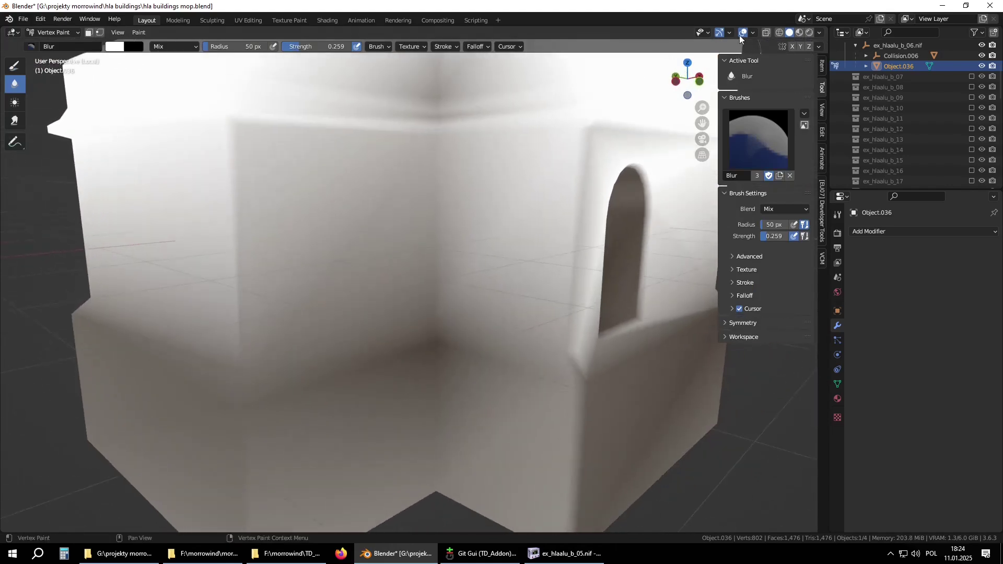
scroll(492, 280, "down", 5)
middle_click_drag(492, 280, 463, 306)
scroll(465, 302, "up", 8)
left_click(15, 65)
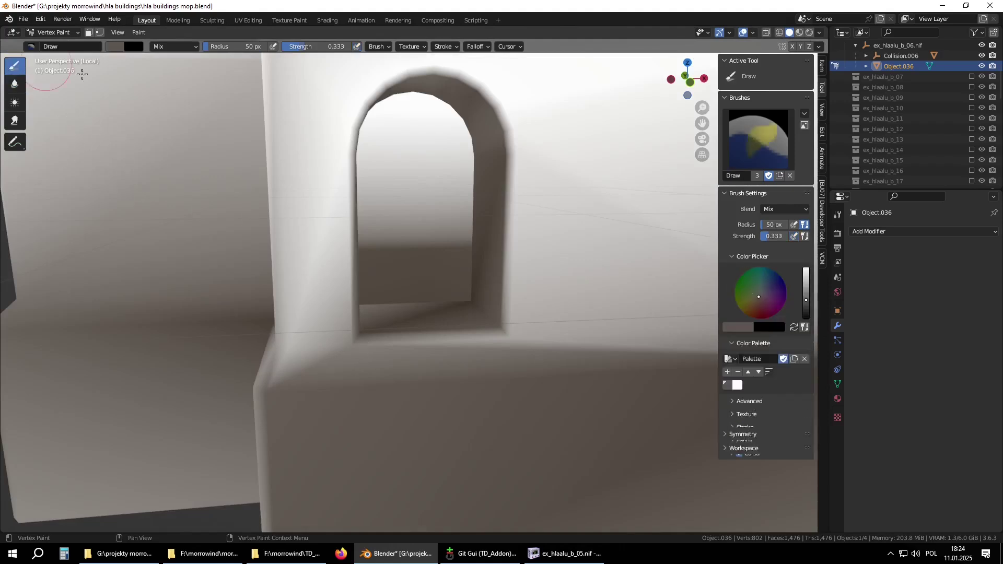
middle_click_drag(270, 347, 437, 290)
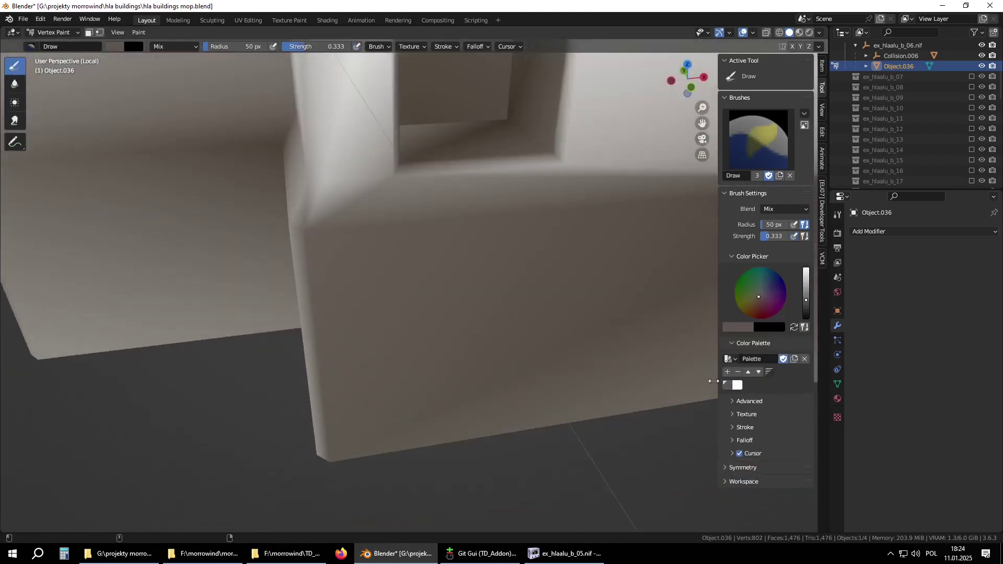
scroll(342, 412, "down", 3)
middle_click_drag(353, 365, 399, 377)
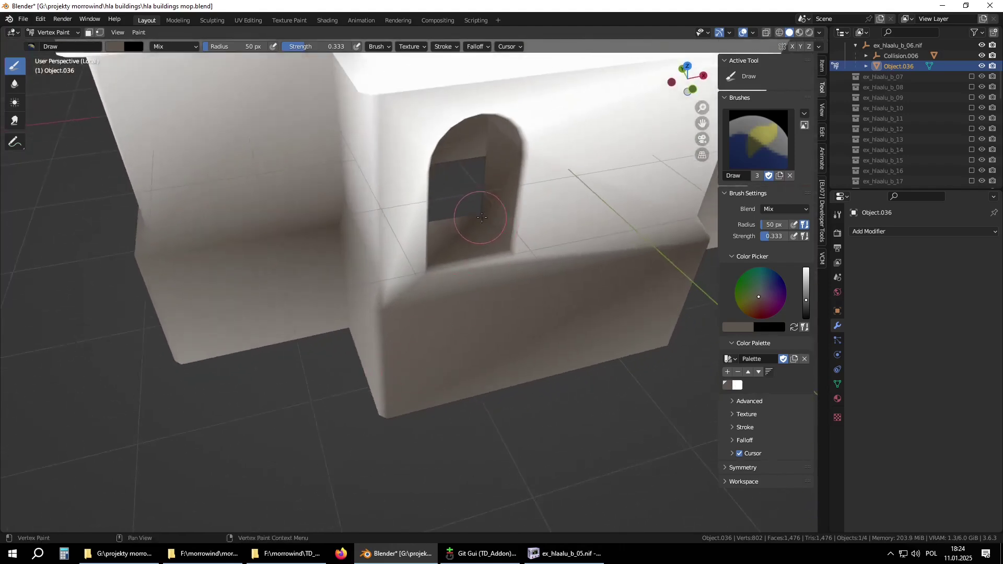
middle_click_drag(560, 153, 396, 192, "shift")
middle_click_drag(445, 161, 395, 275, "shift")
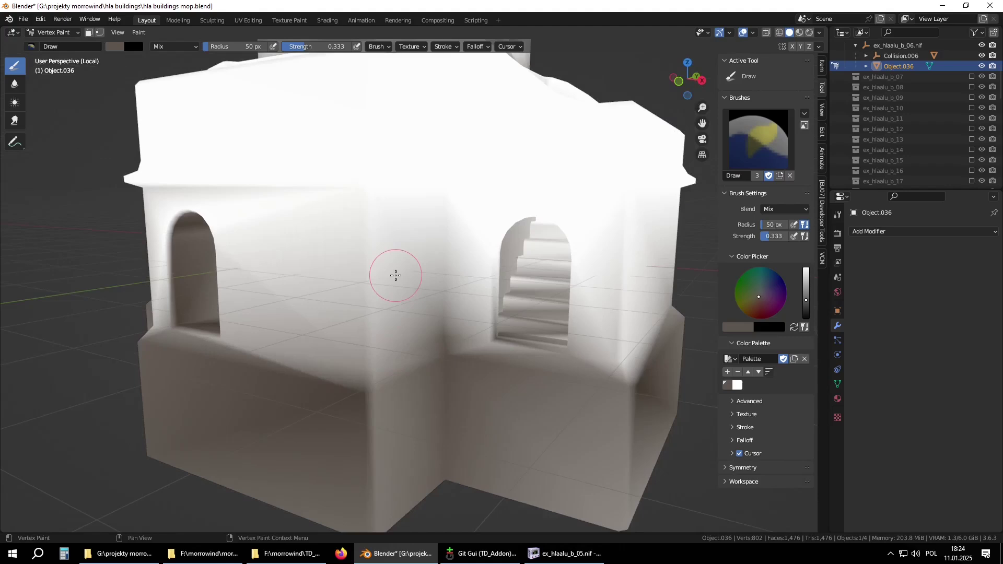
left_click(753, 33)
middle_click_drag(312, 351, 418, 300, "shift")
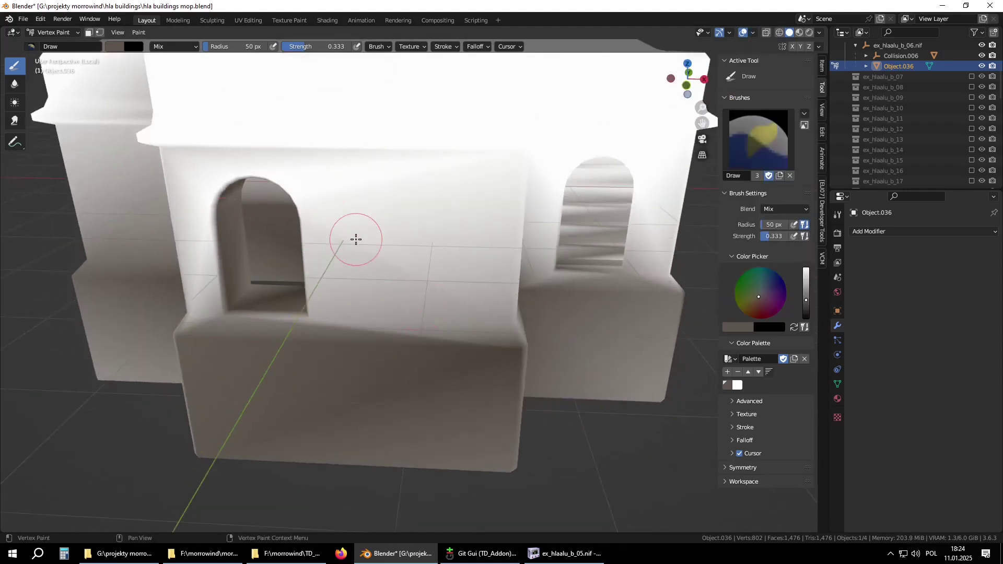
mouse_move(357, 239)
middle_mouse_down()
mouse_move(385, 242)
mouse_move(387, 267)
mouse_move(336, 224)
mouse_move(371, 210)
middle_mouse_up()
middle_click_drag(445, 340, 407, 153, "shift")
scroll(376, 219, "up", 4)
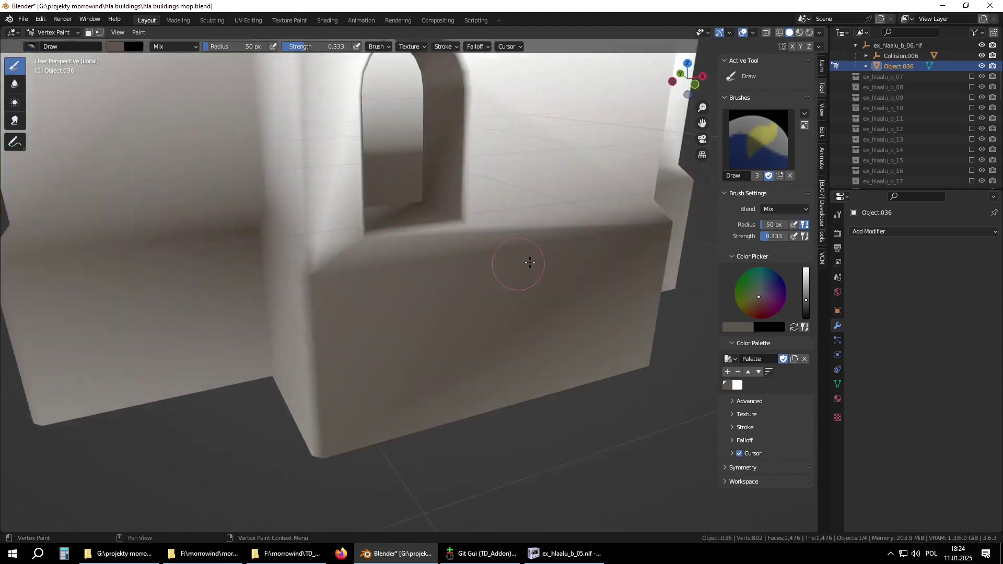
middle_click_drag(532, 260, 521, 265)
Paint the sloped ledge below the arched opening with the white palette colour
left_click(738, 386)
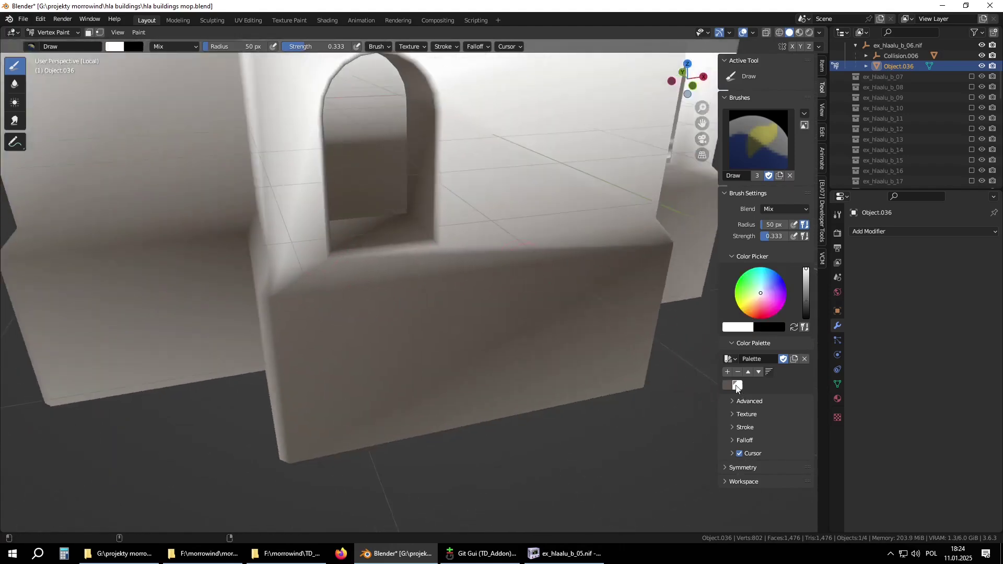
mouse_move(689, 366)
middle_mouse_down()
mouse_move(320, 283)
mouse_move(329, 330)
middle_mouse_up()
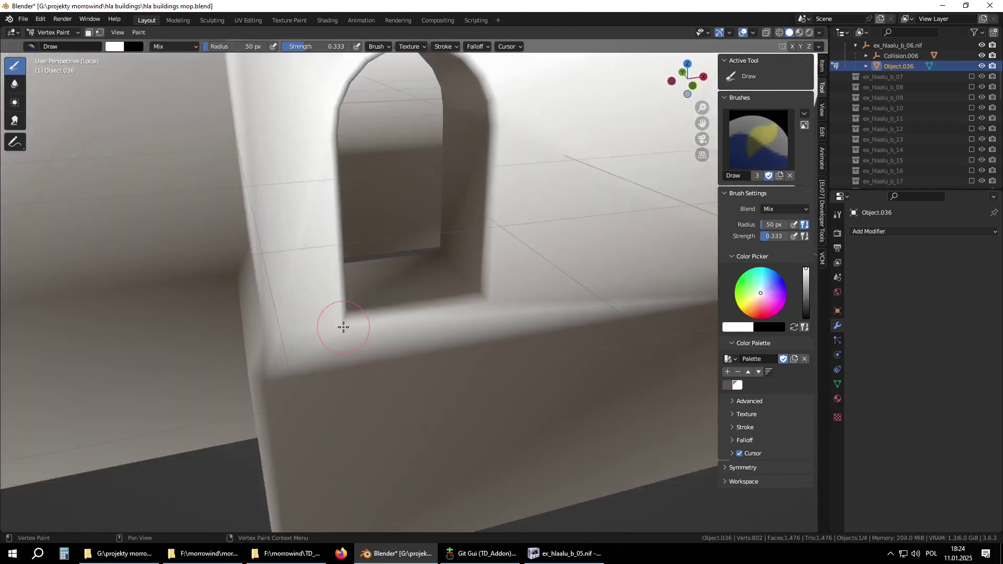
scroll(323, 315, "down", 3)
middle_click_drag(436, 283, 402, 284)
scroll(402, 284, "up", 3)
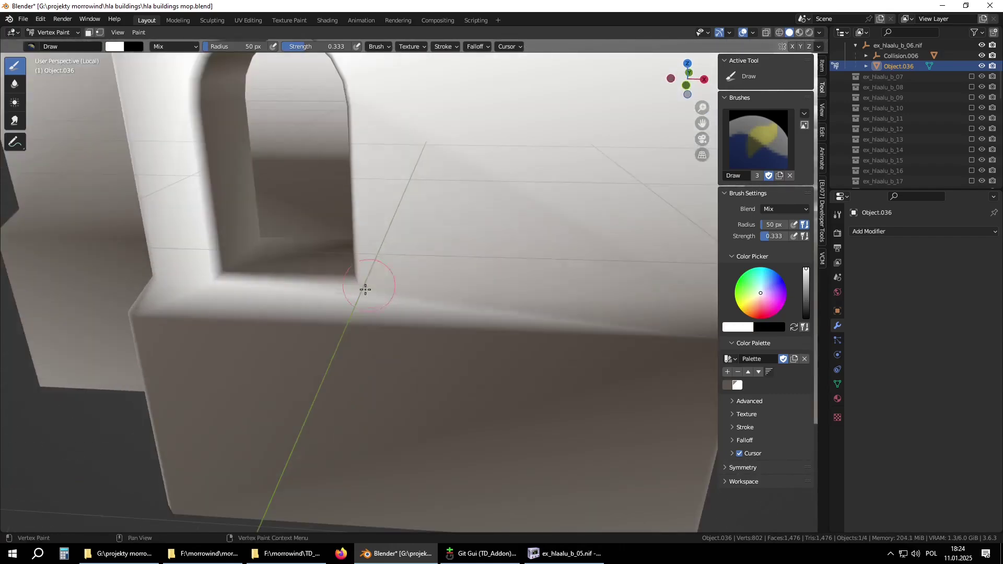
scroll(379, 275, "down", 2)
middle_click_drag(486, 235, 354, 216)
scroll(452, 365, "up", 3)
mouse_move(452, 424)
middle_mouse_down()
mouse_move(390, 252)
mouse_move(258, 293)
mouse_move(487, 258)
mouse_move(445, 363)
mouse_move(470, 331)
mouse_move(253, 242)
mouse_move(341, 234)
mouse_move(392, 293)
middle_mouse_up()
scroll(445, 362, "down", 2)
left_click(340, 234, "shift")
Retouch the vertex colours on the building's walls, alternating between the Draw and Blur brushes
scroll(340, 234, "down", 2)
scroll(517, 282, "up", 4)
mouse_move(517, 282)
middle_mouse_down()
mouse_move(454, 324)
mouse_move(475, 300)
mouse_move(397, 268)
mouse_move(566, 378)
mouse_move(459, 316)
mouse_move(531, 322)
middle_mouse_up()
scroll(475, 300, "up", 2)
left_click(14, 67)
scroll(566, 378, "down", 6)
scroll(459, 315, "up", 4)
left_click(15, 83)
left_click(15, 66)
scroll(397, 282, "up", 3)
middle_click_drag(616, 376, 689, 327)
Sample a vertex colour from the mesh for painting and soften the colour transitions with the Blur brush
key("s")
scroll(394, 327, "down", 3)
mouse_move(530, 244)
middle_mouse_down()
mouse_move(393, 327)
mouse_move(292, 313)
middle_mouse_up()
left_click(15, 83)
middle_click_drag(381, 230, 480, 322)
scroll(481, 322, "up", 1)
scroll(219, 344, "down", 1)
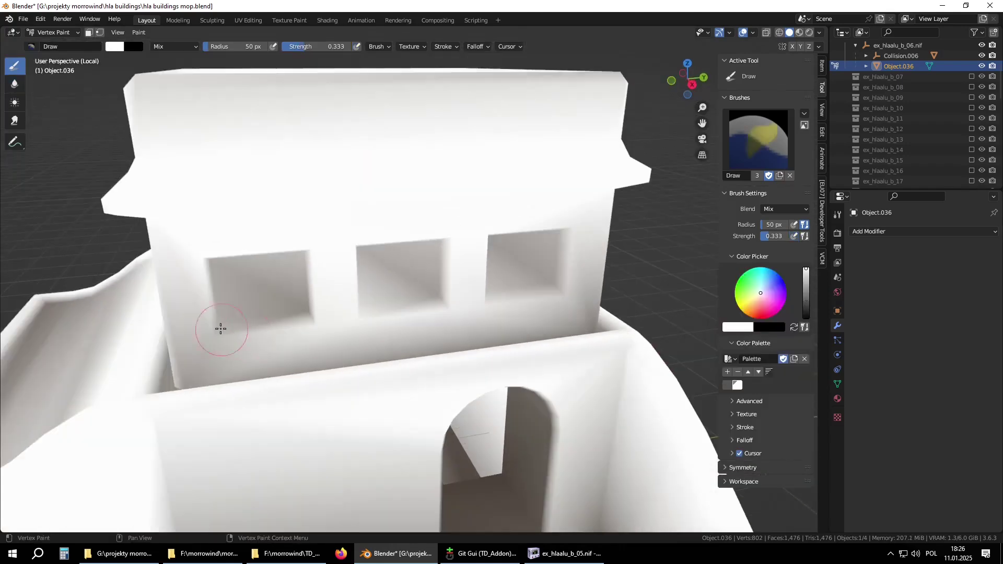
Paint shaded areas with the dark brown palette colour and smooth them with the Blur brush
mouse_move(549, 297)
middle_mouse_down()
mouse_move(516, 323)
mouse_move(460, 313)
mouse_move(528, 314)
mouse_move(463, 335)
mouse_move(407, 308)
middle_mouse_up()
left_click(727, 384)
mouse_move(491, 300)
middle_mouse_down()
mouse_move(544, 302)
mouse_move(566, 252)
mouse_move(493, 282)
mouse_move(227, 309)
mouse_move(375, 359)
mouse_move(428, 282)
mouse_move(336, 361)
mouse_move(385, 291)
mouse_move(423, 331)
middle_mouse_up()
key("shift+space")
key("2")
scroll(538, 264, "down", 3)
scroll(227, 309, "up", 4)
key("shift+space")
key("1")
scroll(424, 332, "up", 2)
key("2")
mouse_move(572, 316)
middle_mouse_down()
mouse_move(600, 311)
mouse_move(376, 237)
mouse_move(477, 284)
mouse_move(624, 377)
mouse_move(590, 334)
middle_mouse_up()
key("1")
left_click(15, 83)
mouse_move(549, 292)
middle_mouse_down()
mouse_move(588, 308)
mouse_move(473, 320)
mouse_move(397, 293)
middle_mouse_up()
Retouch the vertex colours around the staircase and its opening with the Draw brush, using the white and dark brown palette colours
left_click(17, 66)
left_click(737, 387)
scroll(343, 325, "up", 3)
mouse_move(343, 324)
middle_mouse_down()
mouse_move(468, 329)
mouse_move(416, 340)
mouse_move(402, 359)
mouse_move(483, 353)
middle_mouse_up()
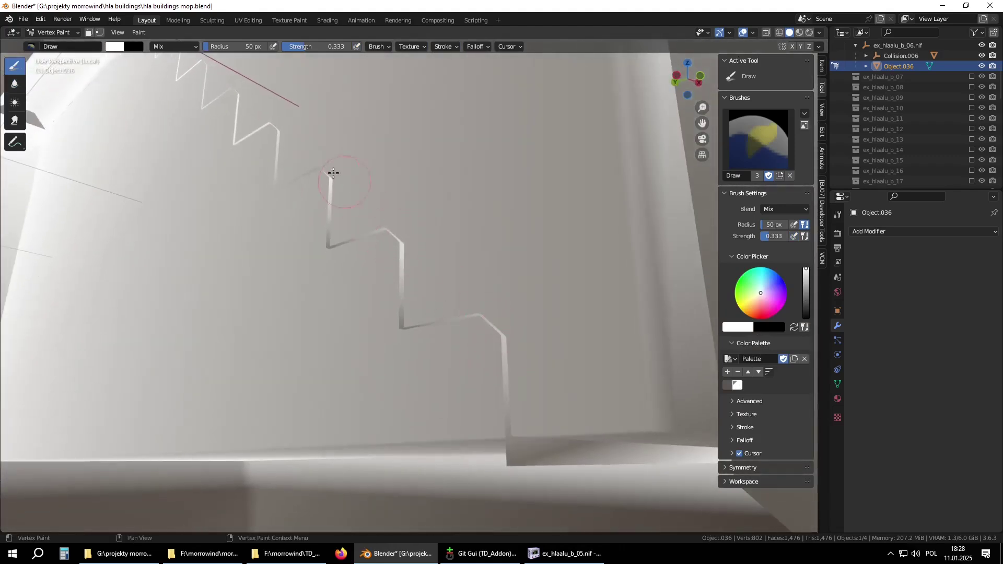
middle_click_drag(327, 183, 572, 324)
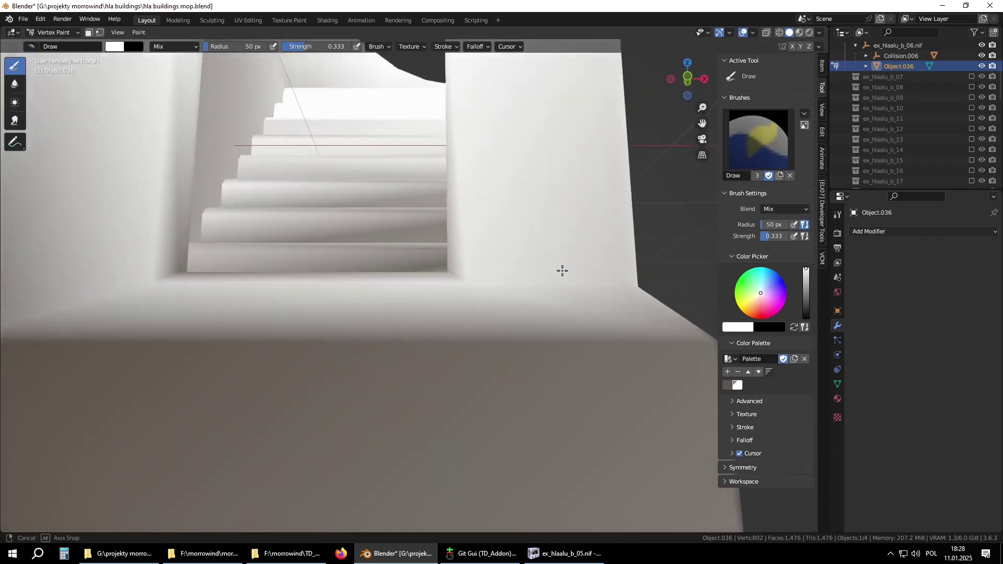
middle_click_drag(562, 270, 506, 232)
middle_click_drag(499, 284, 501, 244)
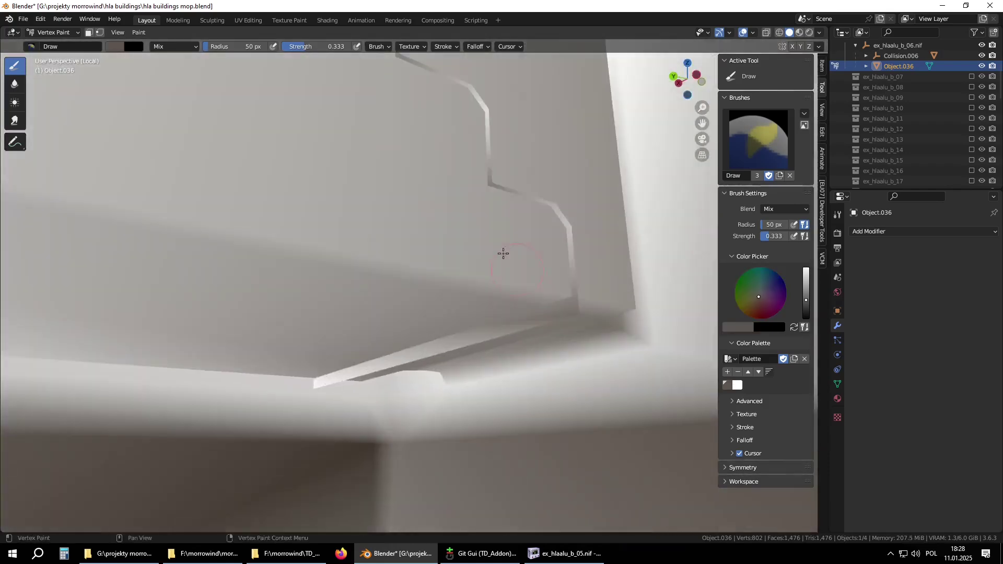
mouse_move(503, 253)
middle_mouse_down()
mouse_move(508, 231)
mouse_move(423, 179)
mouse_move(434, 188)
mouse_move(345, 172)
mouse_move(446, 287)
mouse_move(376, 229)
mouse_move(347, 262)
mouse_move(394, 340)
mouse_move(403, 264)
mouse_move(463, 309)
mouse_move(358, 270)
mouse_move(397, 225)
mouse_move(397, 176)
middle_mouse_up()
Slide the vertices of an edge beside the staircase by a factor of 0.914 in Edit Mode
key("Tab")
key("2")
left_click(206, 261)
left_click(809, 46)
key("shift+v")
left_click(704, 143)
middle_click_drag(704, 144, 694, 173)
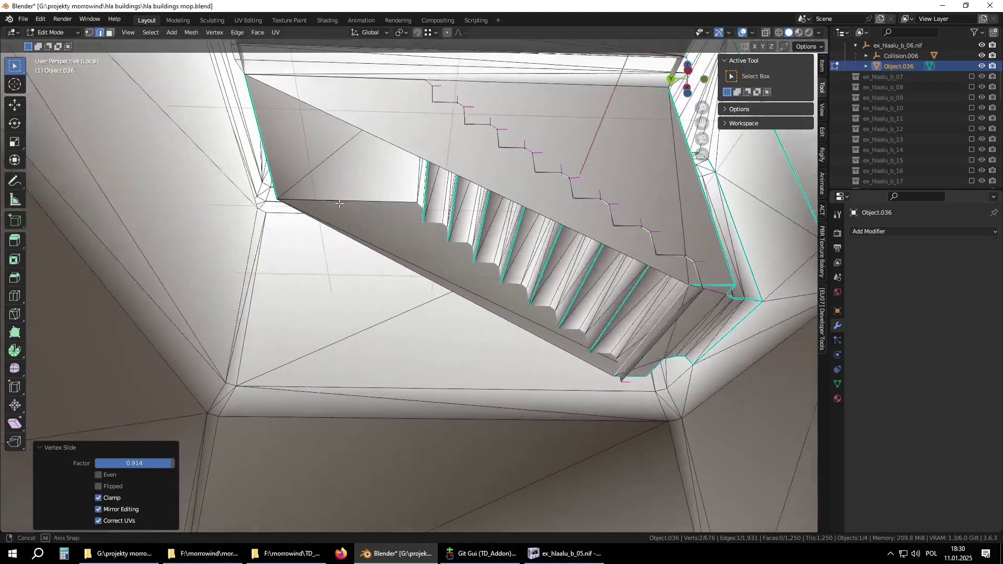
Clear the selection and switch the viewport to Material Preview shading
key("alt+a")
scroll(398, 318, "up", 4)
mouse_move(313, 293)
middle_mouse_down()
mouse_move(460, 340)
mouse_move(382, 312)
mouse_move(418, 360)
mouse_move(402, 240)
mouse_move(433, 355)
middle_mouse_up()
key("1")
scroll(396, 334, "down", 4)
scroll(434, 355, "down", 5)
key("z")
mouse_move(634, 226)
middle_mouse_down()
mouse_move(423, 282)
mouse_move(449, 218)
mouse_move(434, 224)
mouse_move(483, 215)
mouse_move(449, 243)
mouse_move(370, 150)
mouse_move(393, 246)
middle_mouse_up()
Return to Object Mode and save the Blender file
key("Tab")
key("ctrl+s")
middle_click_drag(459, 291, 337, 242)
scroll(334, 245, "up", 6)
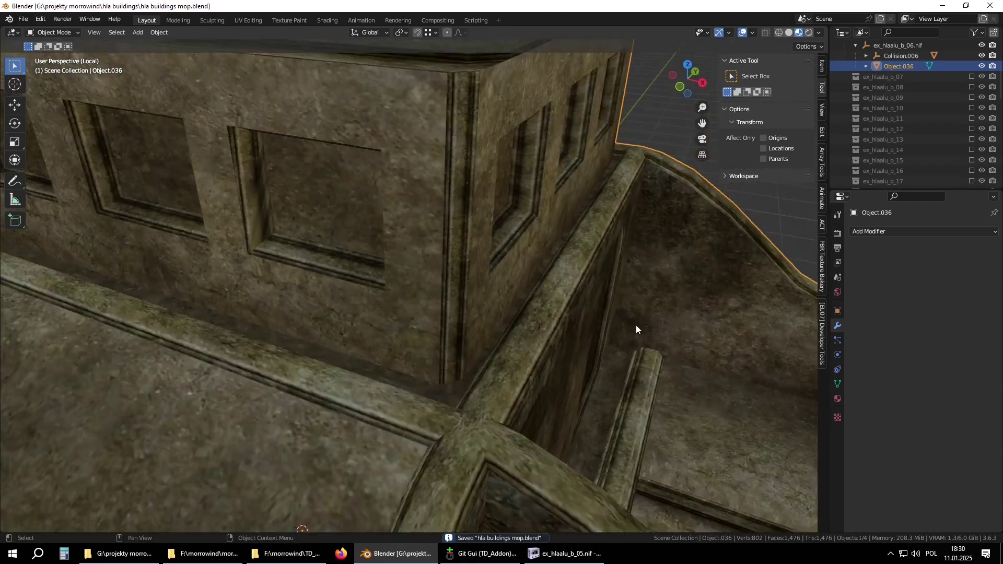
Examine the tower walls, the roof floor and the surrounding parapet in Material Preview shading
mouse_move(636, 329)
middle_mouse_down()
mouse_move(540, 315)
mouse_move(640, 313)
middle_mouse_up()
scroll(345, 264, "up", 3)
middle_click_drag(345, 265, 354, 323, "shift")
scroll(475, 333, "down", 4)
scroll(389, 315, "down", 5)
middle_click_drag(453, 267, 522, 314)
scroll(462, 321, "down", 4)
scroll(334, 213, "up", 4)
middle_click_drag(334, 213, 454, 328, "shift")
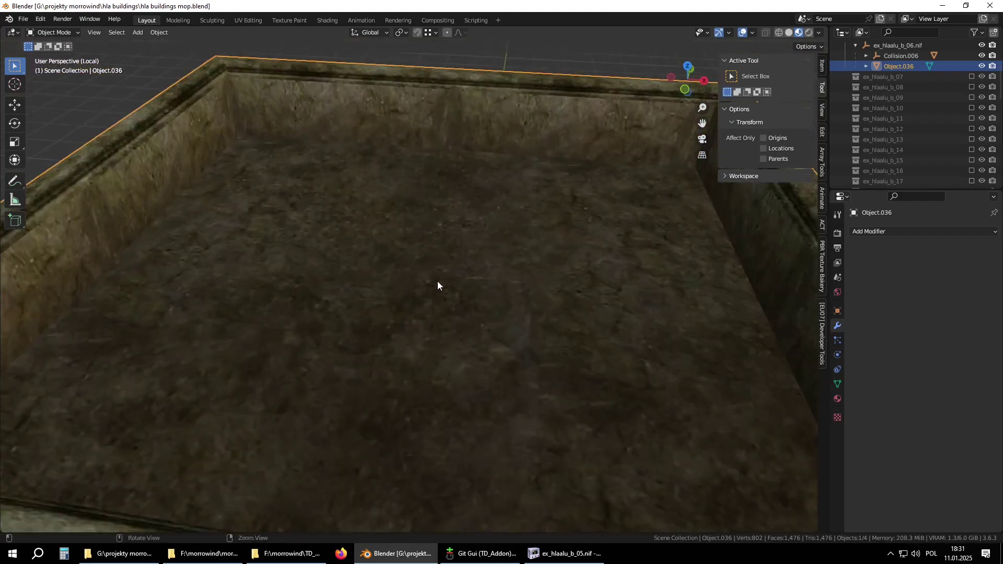
middle_click_drag(438, 285, 307, 193)
scroll(368, 349, "up", 2)
scroll(460, 267, "up", 3)
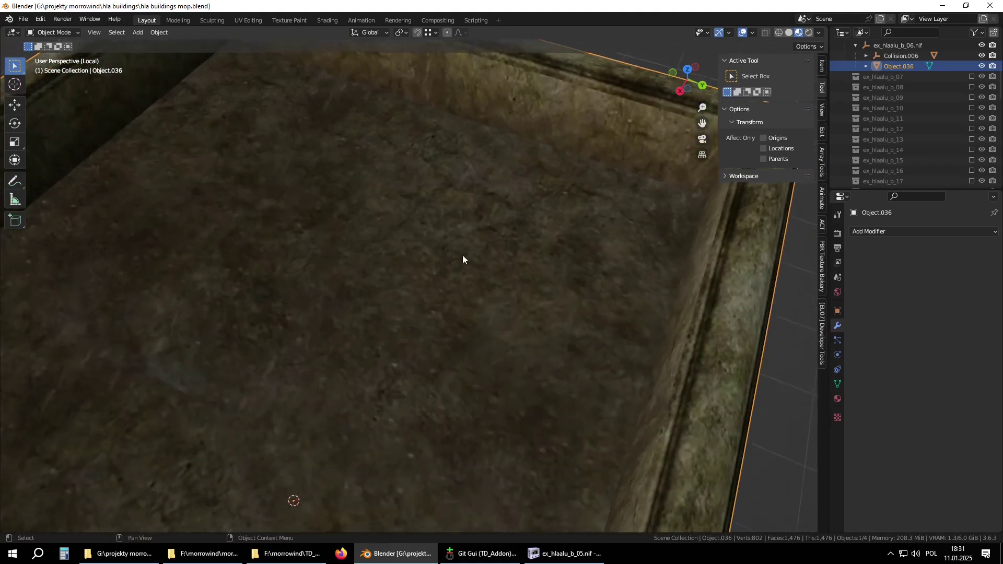
scroll(460, 263, "down", 4)
scroll(406, 241, "up", 2)
middle_click_drag(313, 175, 309, 302, "alt")
Enter Edit Mode, select the whole mesh and mark seams along the borders of its texture islands
key("Tab")
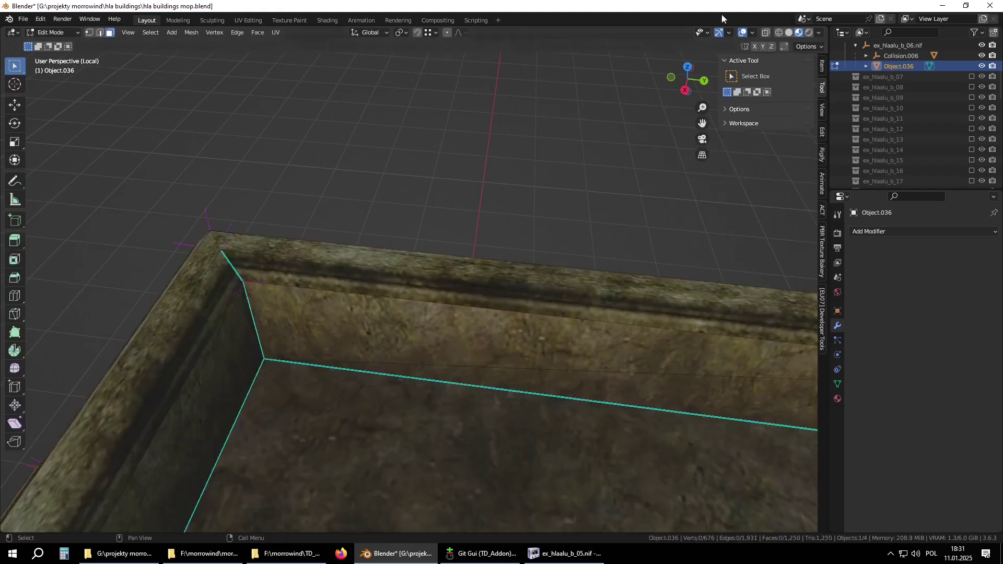
left_click(370, 262)
key("ctrl+l")
left_click(362, 273)
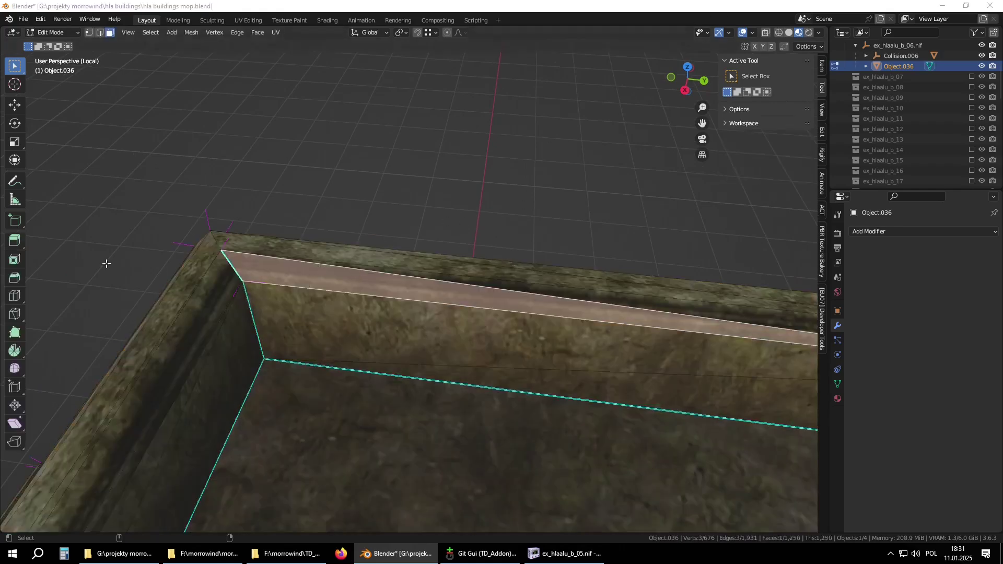
key("a")
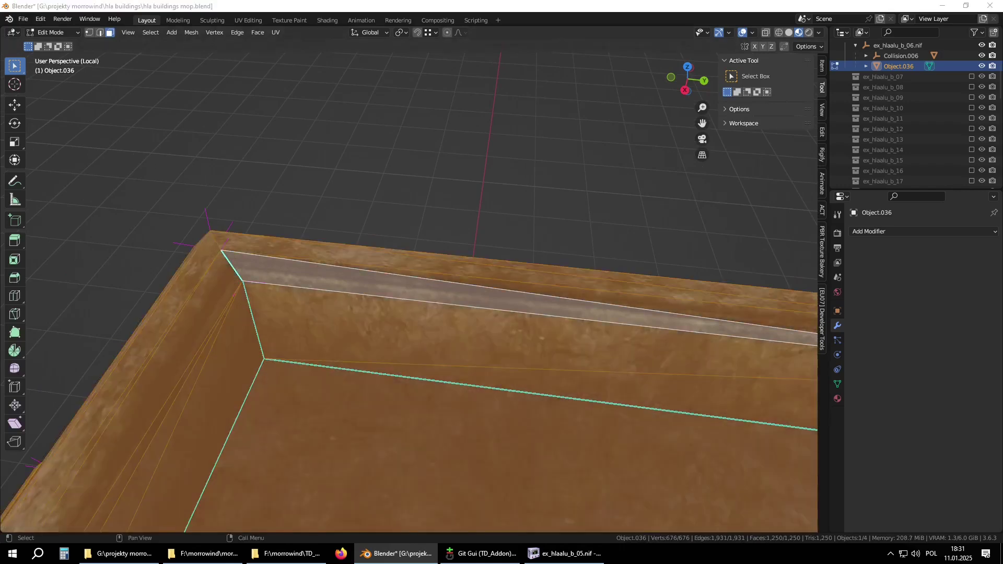
Select the linked trim along one side of the roof parapet, followed by the tower's outer parapet wall faces, up to their seams
left_click(263, 267)
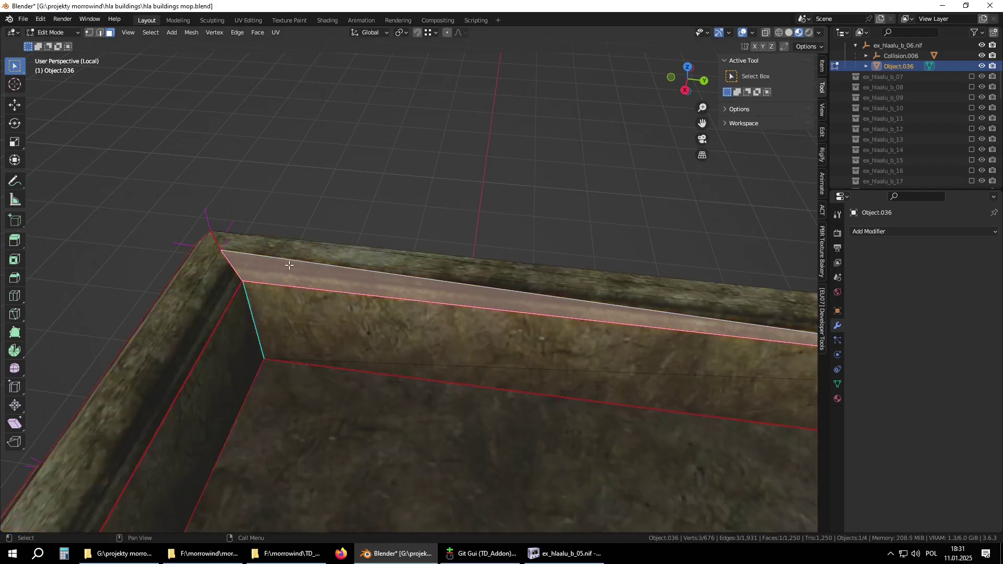
key("ctrl+l")
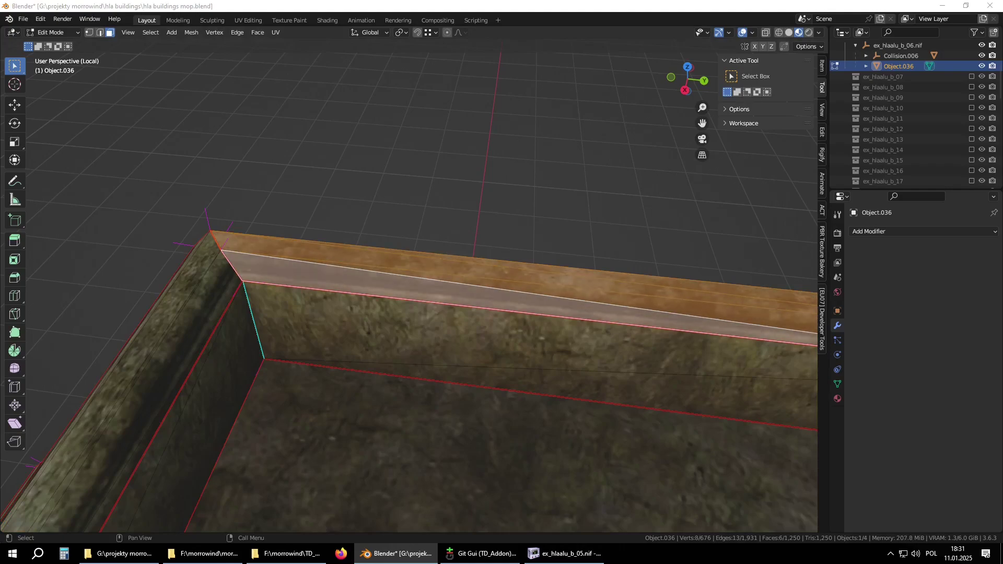
scroll(531, 248, "down", 3)
middle_click_drag(700, 249, 509, 209)
left_click(501, 279)
middle_click_drag(501, 279, 443, 338)
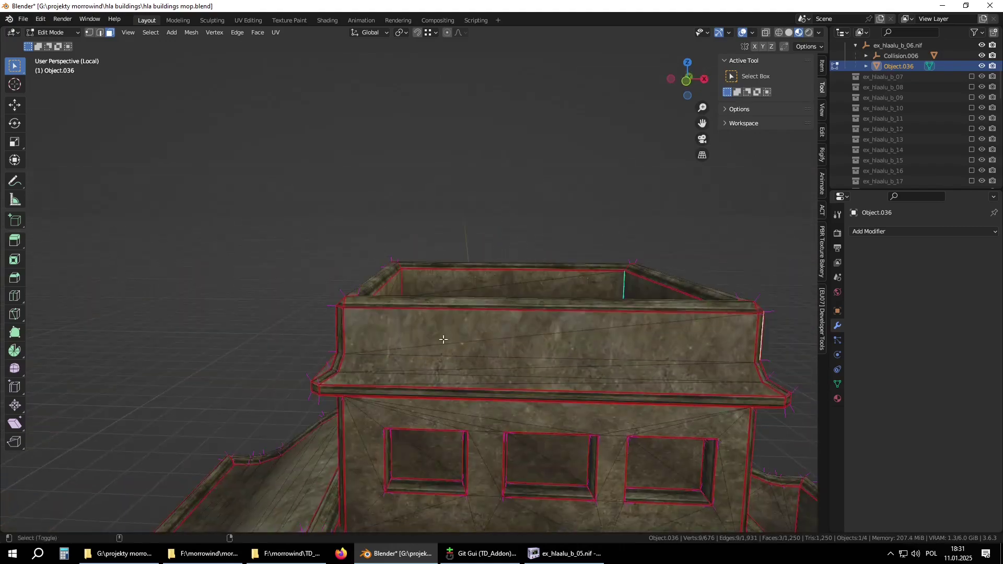
left_click(443, 338, "shift")
key("ctrl+l")
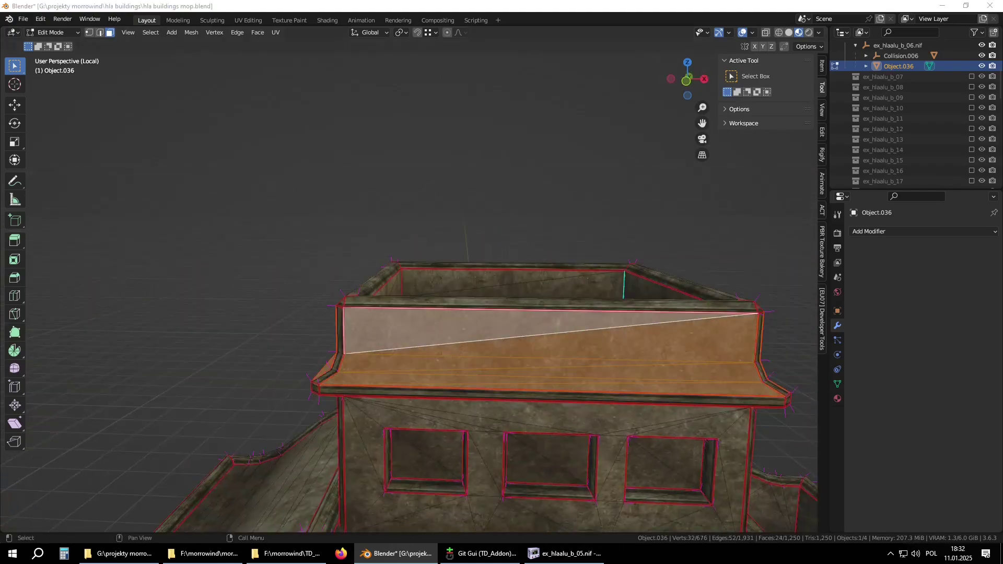
Select the frame faces of the windows on one tower wall and extend the selection to linked faces
scroll(440, 350, "up", 5)
middle_click_drag(440, 349, 442, 317)
left_click(241, 336)
left_click(396, 265, "shift")
left_click(482, 387, "shift")
left_click(428, 451, "shift")
key("ctrl+l")
middle_click_drag(622, 335, 109, 285, "shift")
left_click(117, 272, "shift")
left_click(293, 214, "shift")
left_click(266, 389, "shift")
left_click(558, 379, "shift")
middle_click_drag(293, 292, 267, 296)
left_click(235, 298, "shift")
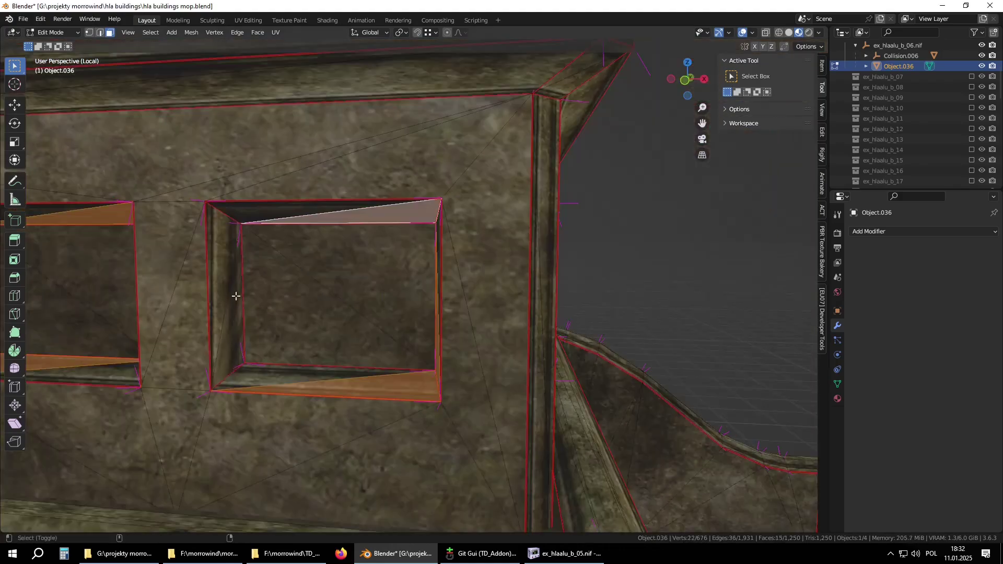
key("ctrl+l")
Select frame faces on each side of the three windows of the adjacent tower wall
middle_click_drag(535, 313, 418, 320)
left_click(224, 331)
left_click(203, 284, "shift")
left_click(272, 245, "shift")
left_click(318, 279, "shift")
left_click(397, 323, "shift")
left_click(484, 282, "shift")
left_click(449, 243, "shift")
left_click(375, 282, "shift")
middle_click_drag(417, 277, 459, 282)
left_click(524, 325, "shift")
left_click(582, 284, "shift")
Add the window frame faces of the following tower wall to the selection and extend it to linked faces
middle_click_drag(582, 284, 365, 292)
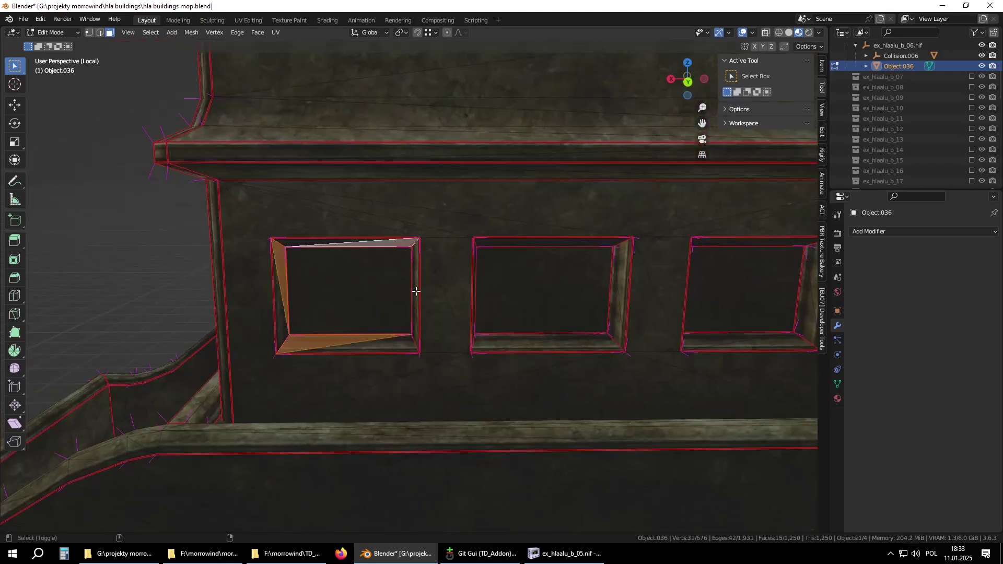
left_click(548, 241, "shift")
left_click(642, 340, "shift")
middle_click_drag(642, 314, 349, 297)
left_click(443, 318, "shift")
left_click(807, 261, "shift")
middle_click_drag(776, 311, 484, 247, "shift")
left_click(372, 204, "shift")
scroll(557, 222, "down", 6)
middle_click_drag(557, 221, 394, 251)
key("ctrl+l")
Add the remaining window frame faces and extend the selection so every tower window frame is fully selected
left_click(365, 321, "shift")
scroll(405, 295, "up", 6)
left_click(156, 349, "shift")
middle_click_drag(356, 295, 459, 297)
left_click(405, 295, "shift")
scroll(413, 321, "down", 4)
middle_click_drag(642, 298, 632, 321)
key("ctrl+l")
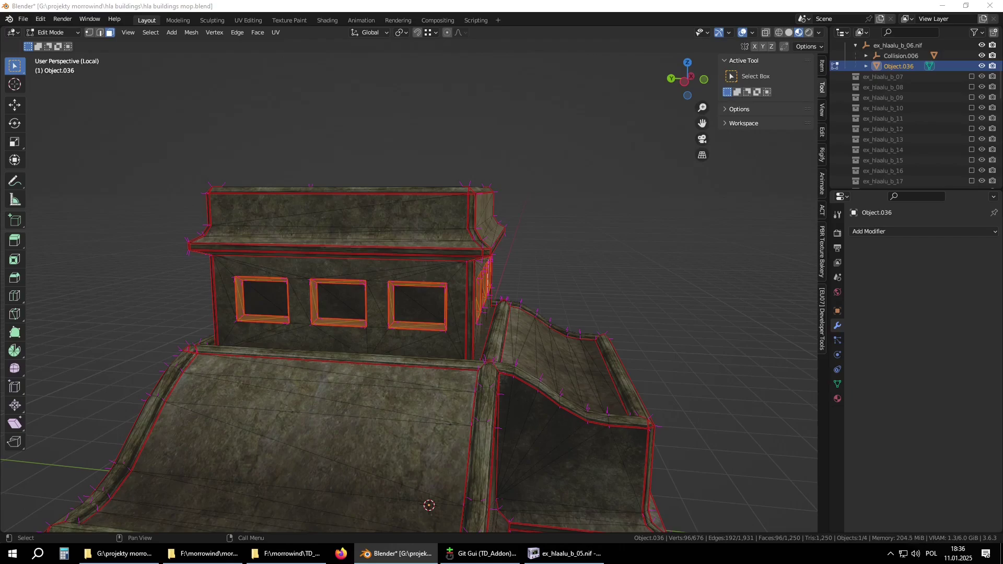
Select the long curved-top outer wall below the tower up to its seams
key("shift+alt+z")
middle_click_drag(431, 253, 556, 204)
left_click(555, 205)
key("shift+alt+z")
key("ctrl+l")
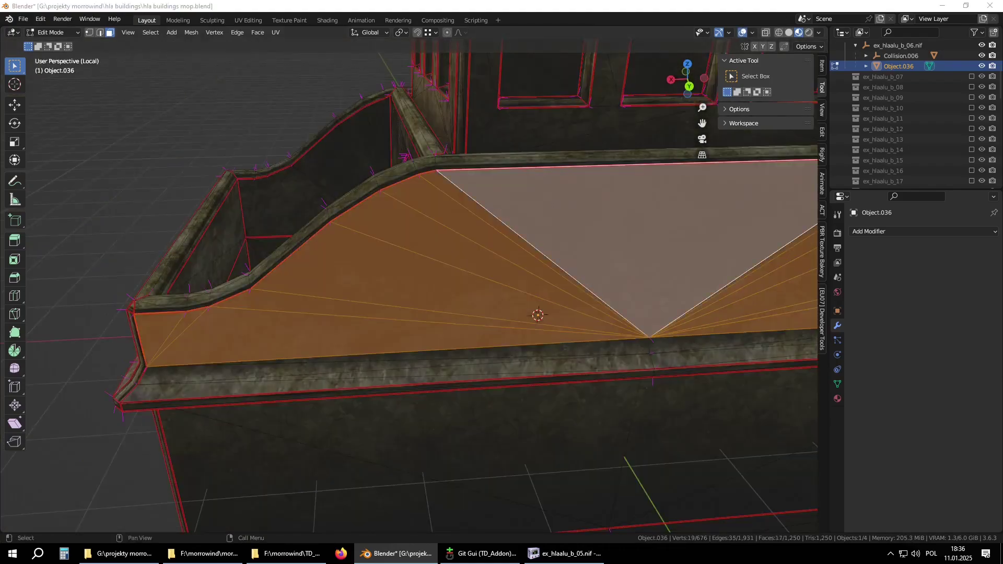
Select the linked outer parapet wall in front of the terrace doorway
mouse_move(565, 348)
middle_mouse_down()
mouse_move(459, 342)
mouse_move(545, 349)
middle_mouse_up()
key("l")
left_click(522, 355)
key("ctrl+l")
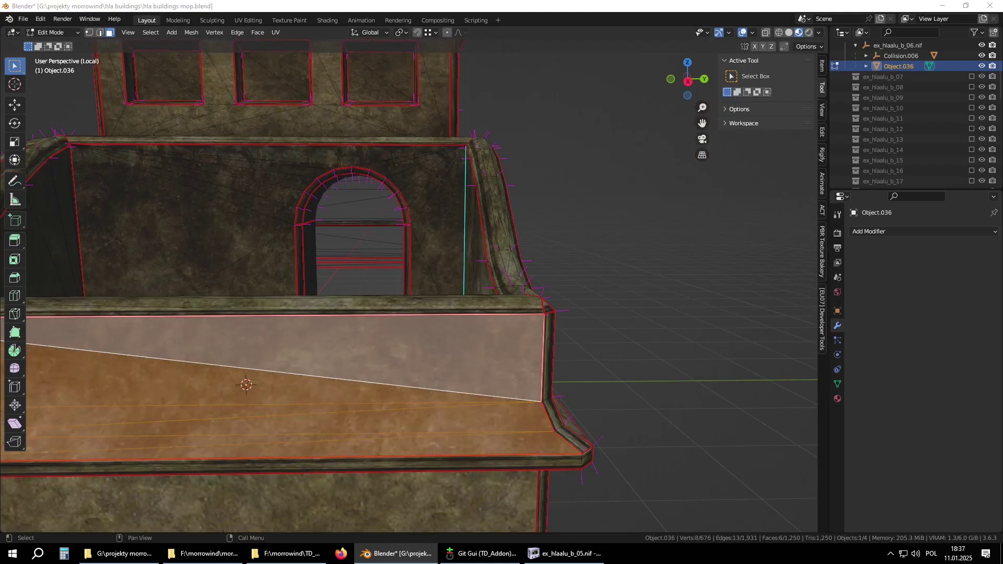
Select the two curved-top walls meeting at the inner corner up to their seams, making the far end triangle the active face
middle_click_drag(319, 319, 404, 330)
key("2")
left_click(280, 297)
scroll(269, 361, "up", 2)
left_click(294, 332, "shift")
key("3")
key("ctrl+l")
scroll(287, 252, "down", 1)
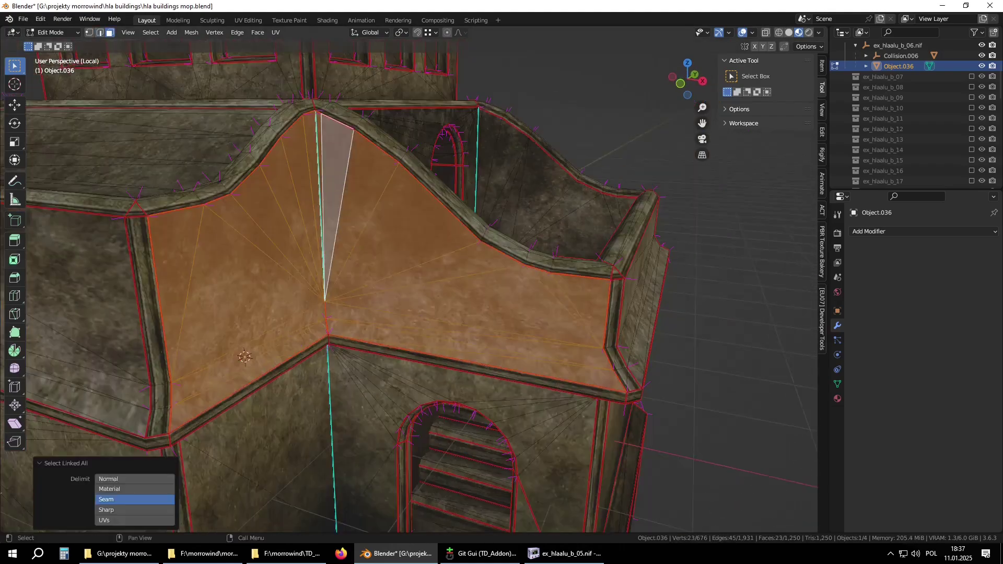
left_click(173, 292, "shift")
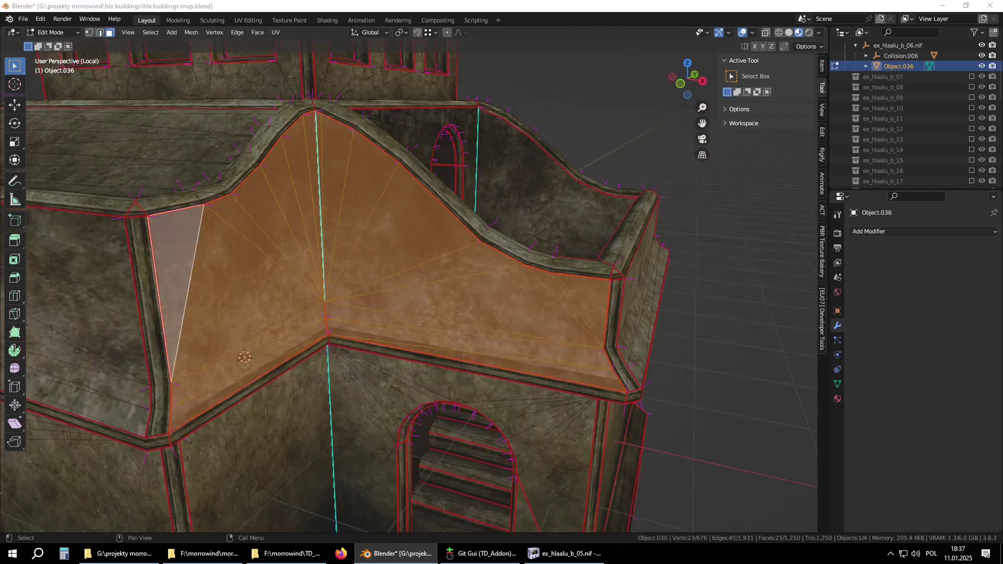
Select the linked upper wall section above the front arched doorway
middle_click_drag(366, 286, 433, 282)
scroll(415, 286, "down", 2)
middle_click_drag(313, 285, 554, 287, "shift")
left_click(553, 267)
key("l")
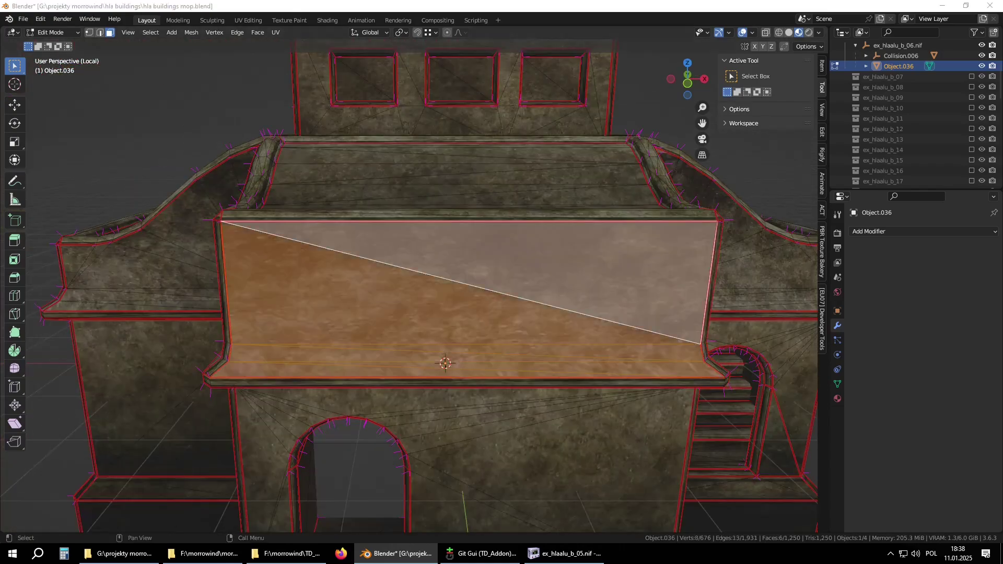
Select the remaining linked upper wall sections around the building one after another, up to their seams
middle_click_drag(418, 282, 261, 282)
left_click(250, 235)
key("ctrl+l")
left_click(261, 326)
key("ctrl+l")
middle_click_drag(522, 219, 437, 204)
left_click(436, 204)
key("ctrl+l")
middle_click_drag(569, 308, 308, 313)
left_click(434, 313)
key("ctrl+l")
Clear the seams on the short edges that split the ledge trim at its corners
key("2")
left_click(309, 313)
key("q")
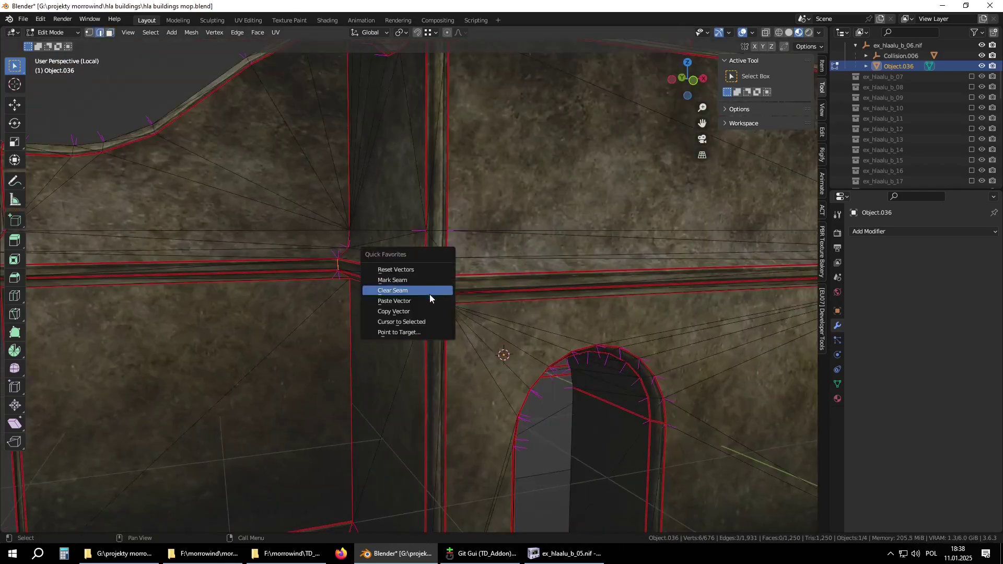
left_click(425, 290)
left_click(413, 288, "shift")
key("q")
middle_click_drag(425, 291, 224, 324)
left_click(430, 289)
Select the linked ledge trim band around the building and convert its triangles to quads
key("3")
left_click(243, 320)
key("ctrl+l")
right_click(243, 320)
left_click(293, 258)
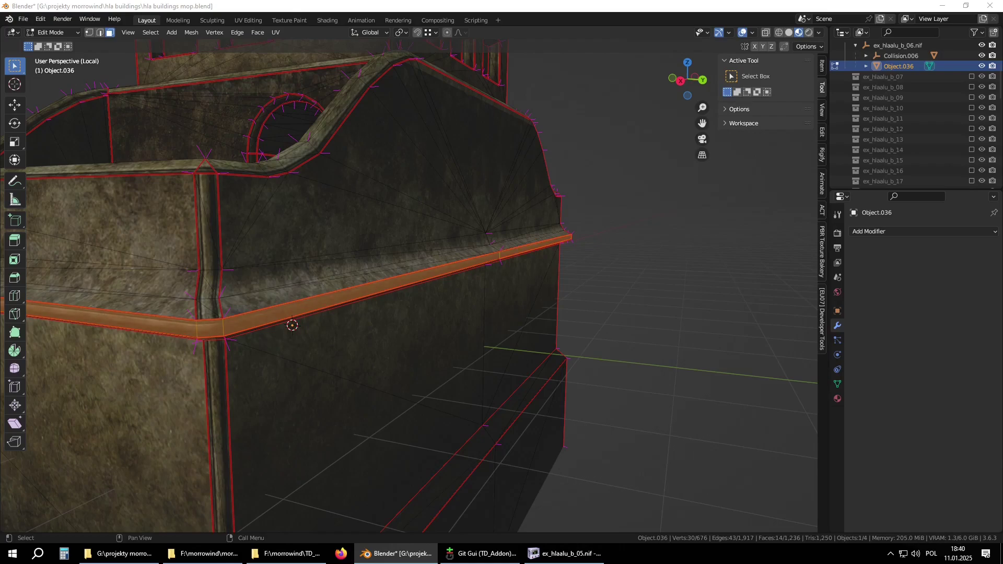
Select the linked underside strip of the ledge along the long wall and frame the view on it
middle_click_drag(293, 324, 364, 193)
key("shift+alt+z")
left_click(490, 269)
key("ctrl+l")
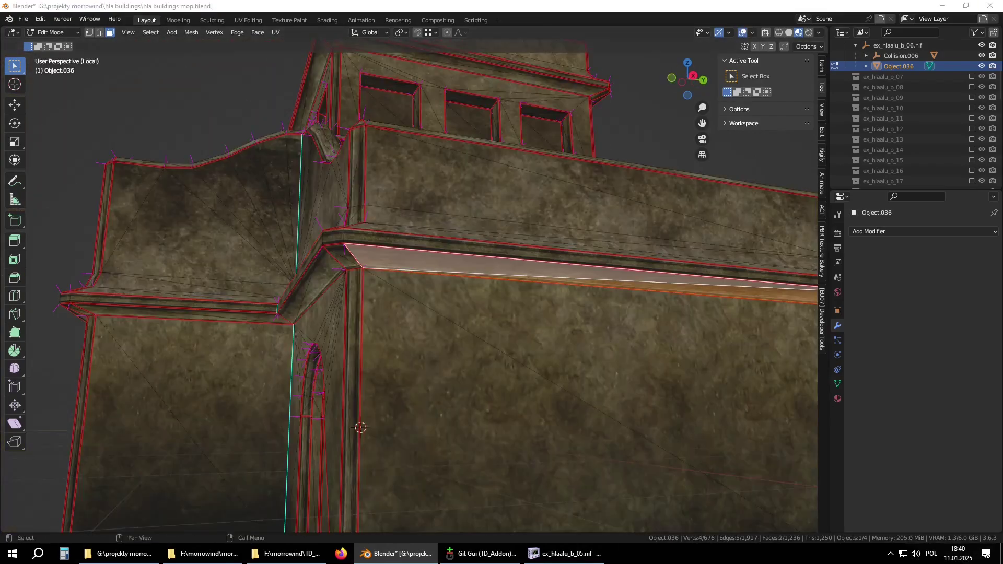
key("KP_Decimal")
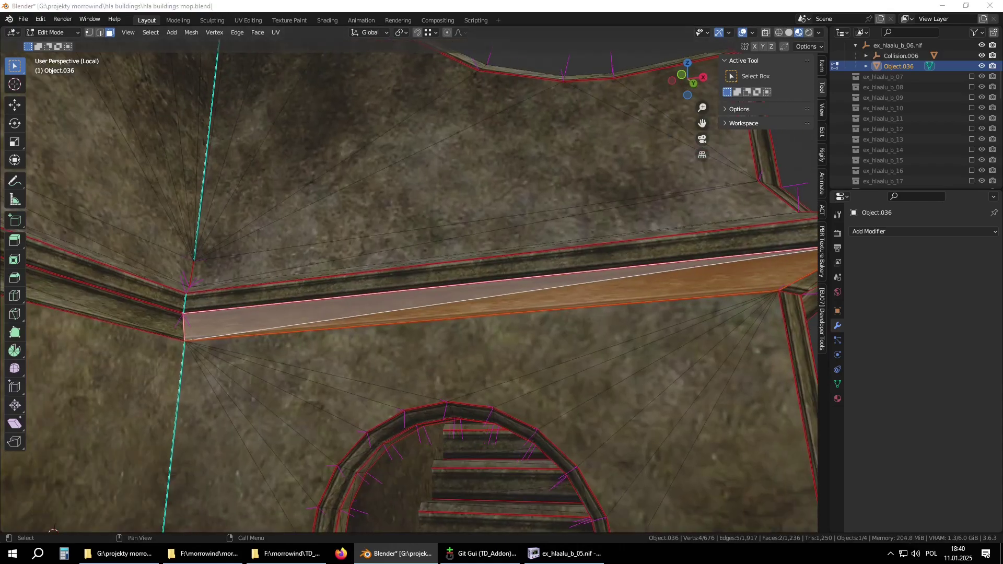
Select the linked underside strips of the ledge around the inner corner and check the result with overlays hidden
middle_click_drag(282, 329, 575, 334)
left_click(396, 334)
key("ctrl+l")
left_click(512, 308)
key("ctrl+l")
scroll(513, 339, "down", 3)
left_click(417, 292)
key("ctrl+l")
left_click(470, 295, "shift")
key("alt+shift+z")
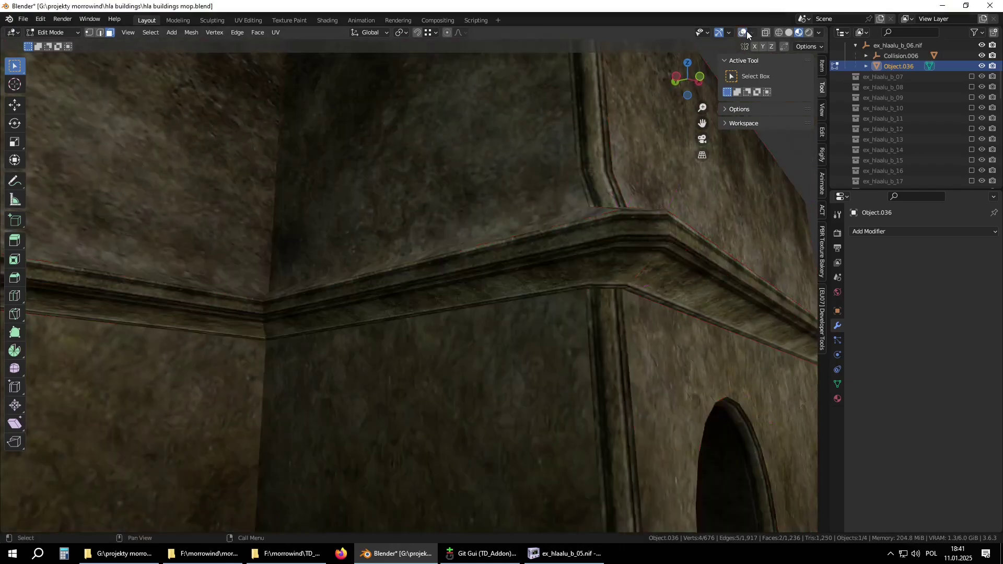
key("alt+shift+z")
Select the linked underside strip of the ledge along the dark curved-top wall, including its adjoining end face
middle_click_drag(263, 317, 564, 332, "shift")
left_click(313, 314)
left_click(397, 314, "shift")
scroll(410, 308, "down", 3)
middle_click_drag(438, 308, 478, 274)
left_click(72, 213)
key("ctrl+l")
middle_click_drag(72, 213, 157, 235)
left_click(157, 284, "shift")
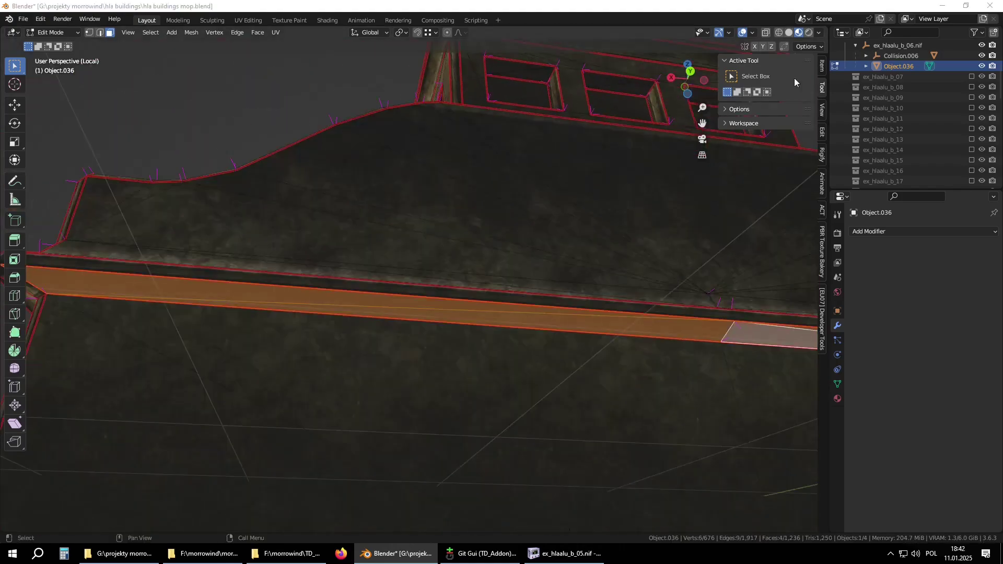
Check the staircase area with overlays hidden, and select the linked floor strip between the doorway and the staircase wall
left_click(741, 33)
middle_click_drag(501, 156, 402, 339)
scroll(472, 327, "up", 3)
scroll(414, 313, "down", 2)
key("alt+shift+z")
left_click(425, 276)
key("ctrl+l")
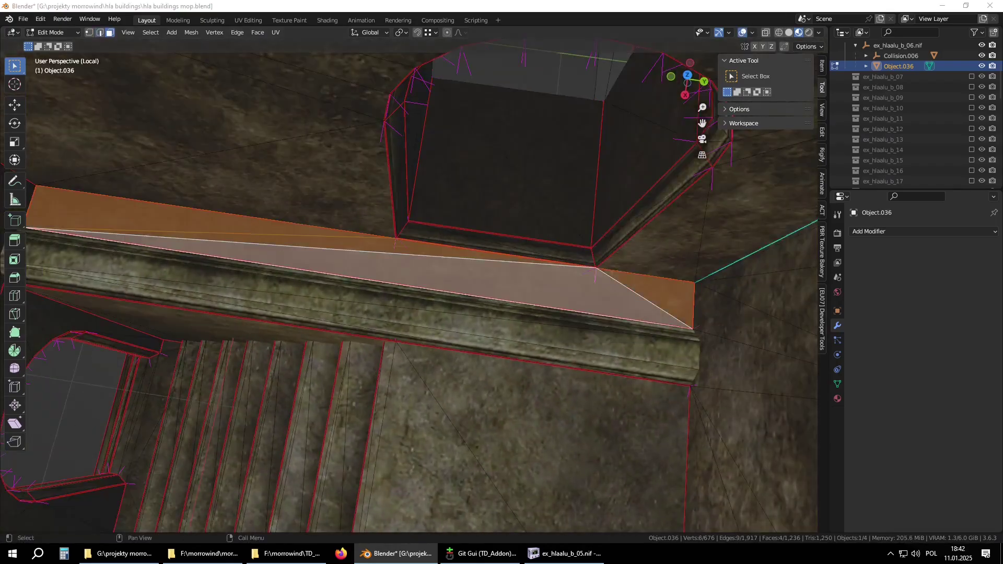
Inspect the area without overlays, and select the linked landing faces at the top of the staircase
left_click(740, 32)
middle_click_drag(590, 131, 627, 172)
left_click(740, 33)
left_click(514, 245)
key("ctrl+l")
middle_click_drag(538, 327, 394, 338)
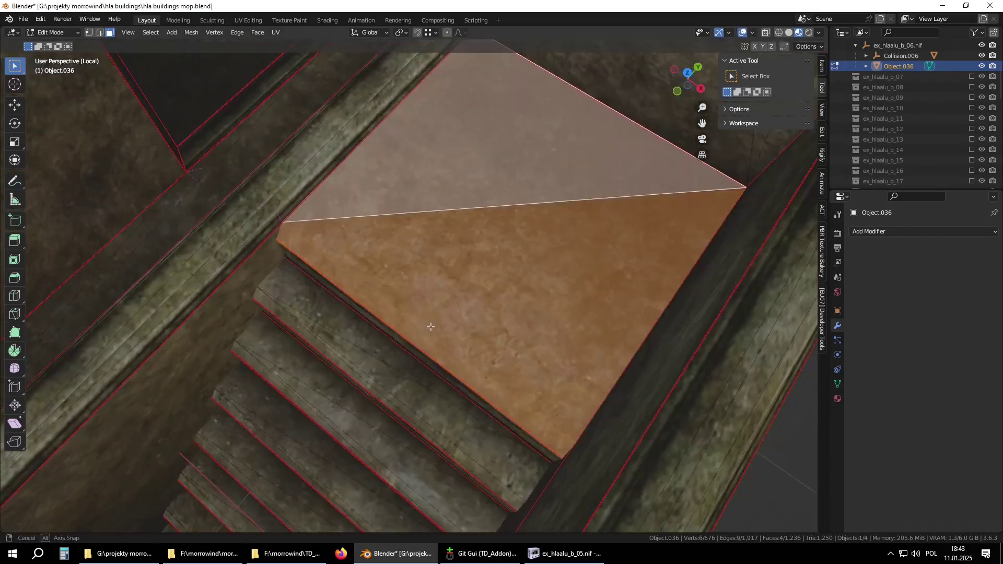
Select the linked floor and tread faces of several adjacent steps of the staircase
left_click(394, 338)
scroll(418, 345, "up", 2)
left_click(439, 345, "shift")
left_click(461, 354, "shift")
middle_click_drag(461, 353, 381, 358)
left_click(381, 358, "shift")
left_click(525, 408, "shift")
key("ctrl+l")
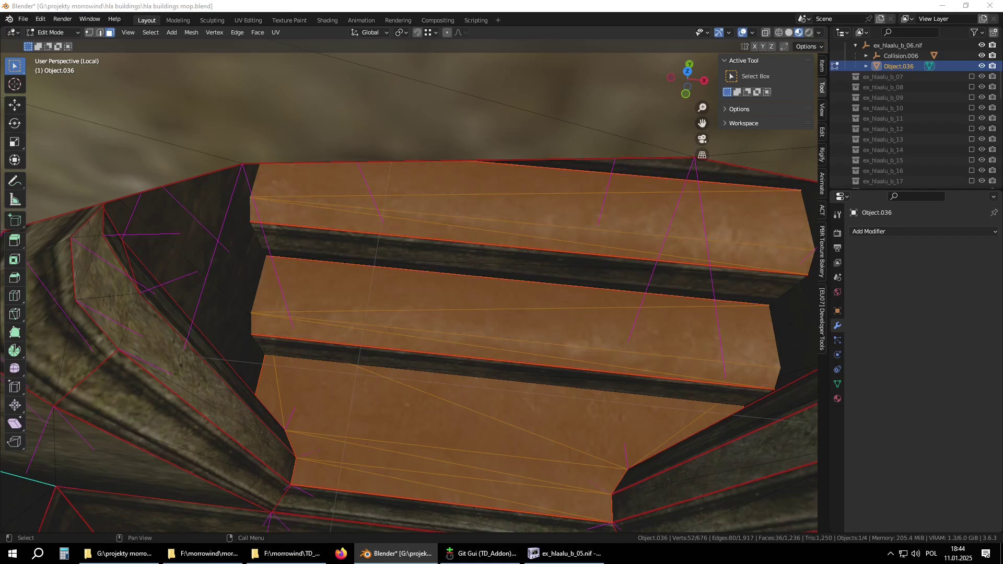
Check the steps with overlays hidden, and select the linked wall faces directly beneath the stair railing
key("alt+shift+z")
scroll(539, 227, "down", 5)
middle_click_drag(540, 227, 366, 230)
key("alt+shift+z")
left_click(366, 230)
key("ctrl+l")
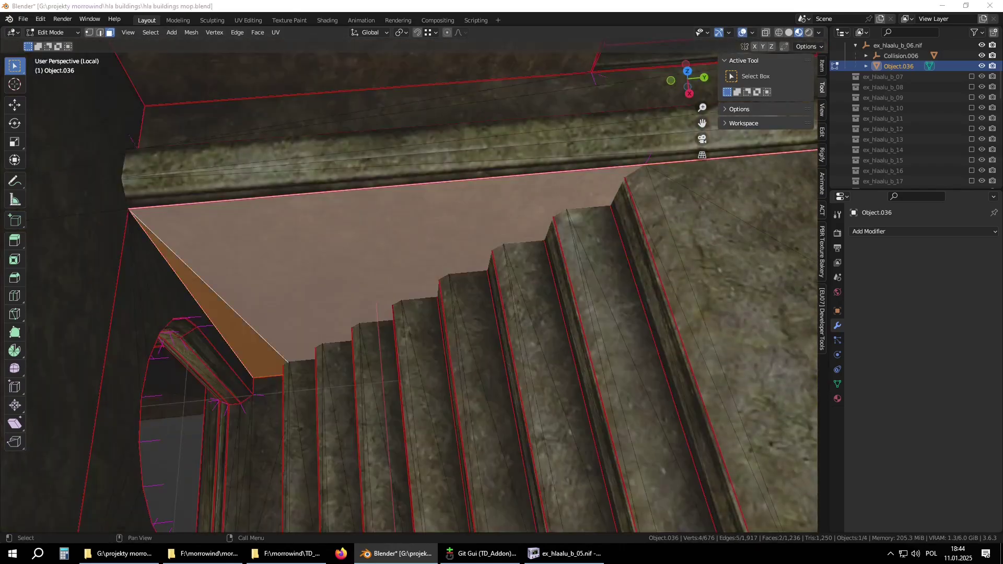
Select the linked wall faces surrounding the arched doorway at the foot of the staircase
middle_click_drag(460, 224, 261, 219)
left_click(336, 217)
middle_click_drag(336, 217, 397, 245)
left_click(602, 271)
middle_click_drag(602, 271, 619, 245)
left_click(619, 246)
key("ctrl+l")
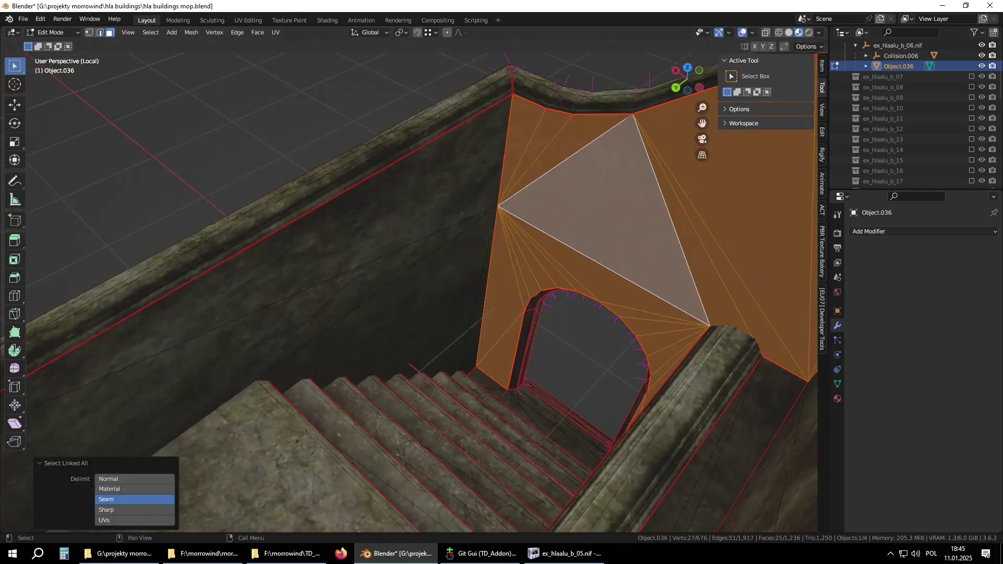
Select the linked inner face of the long parapet beside the stairs, and the linked railing strip along the staircase
middle_click_drag(506, 279, 460, 287)
left_click(460, 287)
key("ctrl+l")
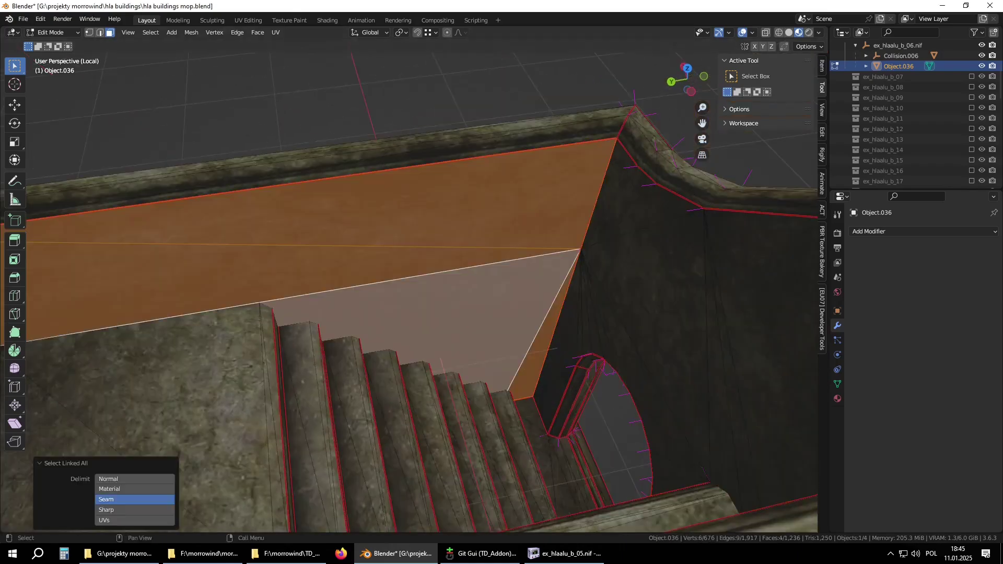
middle_click_drag(341, 362, 376, 279)
left_click(376, 280)
key("ctrl+l")
key("g")
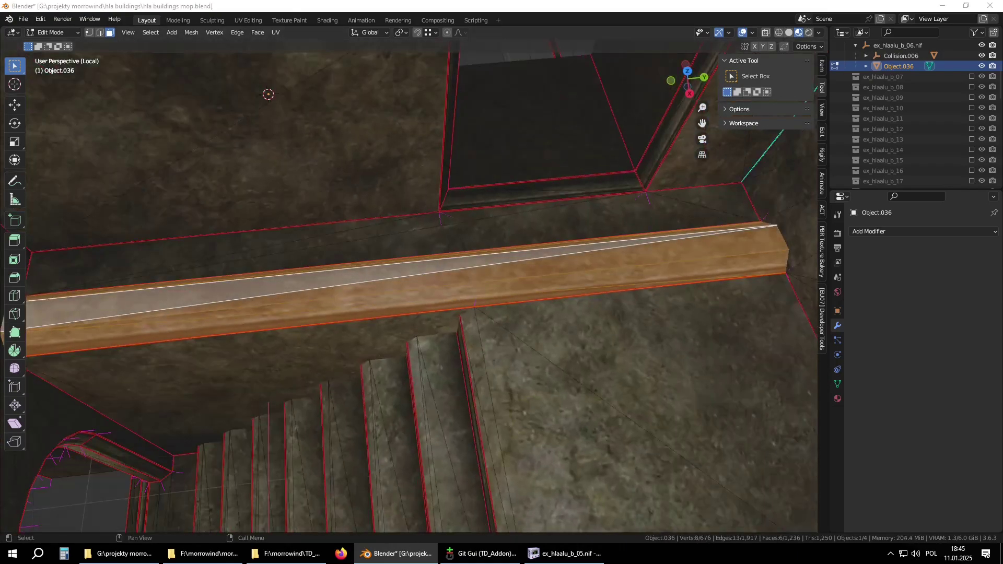
Check the railing without overlays, and mark a single edge near the staircase as sharp
key("alt+shift+z")
mouse_move(539, 264)
middle_mouse_down()
mouse_move(334, 269)
mouse_move(405, 434)
mouse_move(416, 358)
mouse_move(362, 351)
middle_mouse_up()
key("alt+shift+z")
key("2")
left_click(416, 358)
key("z")
Examine the building's shading and textures from near and far, with and without overlays
key("Tab")
key("z")
scroll(438, 286, "down", 5)
scroll(478, 251, "up", 6)
mouse_move(437, 286)
middle_mouse_down()
mouse_move(477, 251)
mouse_move(353, 280)
mouse_move(401, 280)
mouse_move(412, 304)
mouse_move(215, 221)
mouse_move(253, 255)
mouse_move(308, 203)
mouse_move(340, 320)
mouse_move(418, 299)
mouse_move(451, 305)
mouse_move(408, 315)
mouse_move(434, 273)
mouse_move(449, 346)
mouse_move(410, 331)
mouse_move(407, 342)
mouse_move(543, 365)
mouse_move(602, 349)
mouse_move(525, 318)
middle_mouse_up()
scroll(353, 280, "down", 6)
key("Tab")
key("alt+shift+z")
scroll(401, 280, "down", 5)
scroll(252, 256, "up", 4)
scroll(340, 320, "up", 6)
scroll(334, 302, "down", 2)
scroll(451, 305, "down", 3)
scroll(406, 296, "up", 3)
scroll(408, 315, "down", 6)
left_click(744, 32)
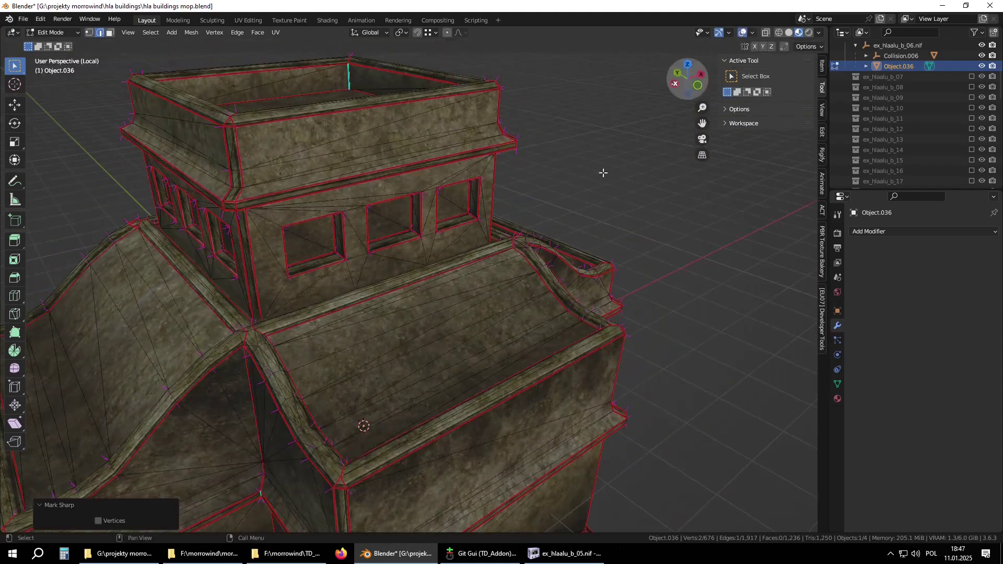
Display the building in solid shading with MatCap lighting and Single colour, in Object Mode
middle_click_drag(528, 241, 501, 257)
left_click(788, 33)
left_click(817, 33)
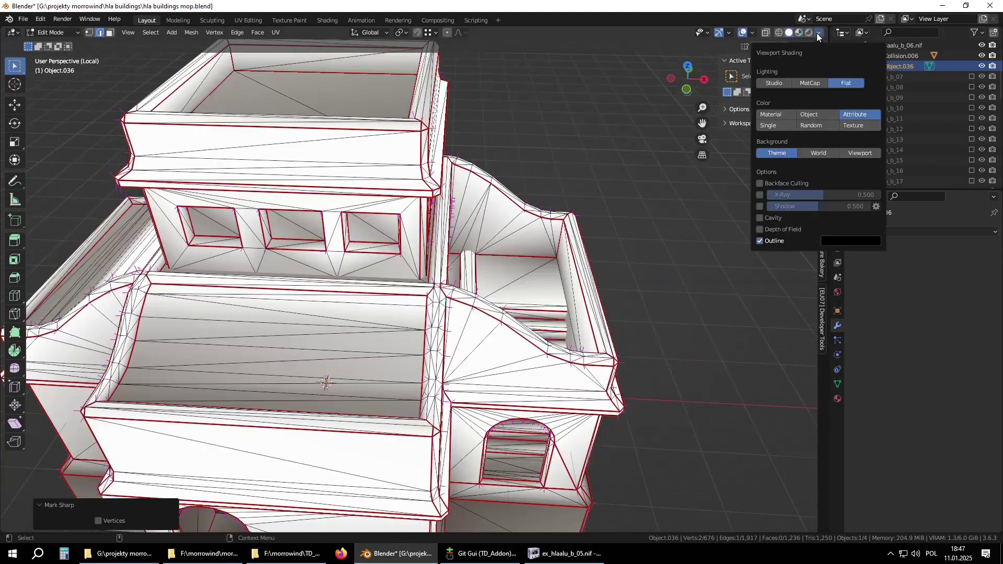
left_click(810, 83)
mouse_move(402, 308)
middle_mouse_down()
mouse_move(389, 318)
mouse_move(440, 243)
mouse_move(453, 250)
mouse_move(436, 245)
middle_mouse_up()
key("Tab")
left_click(819, 36)
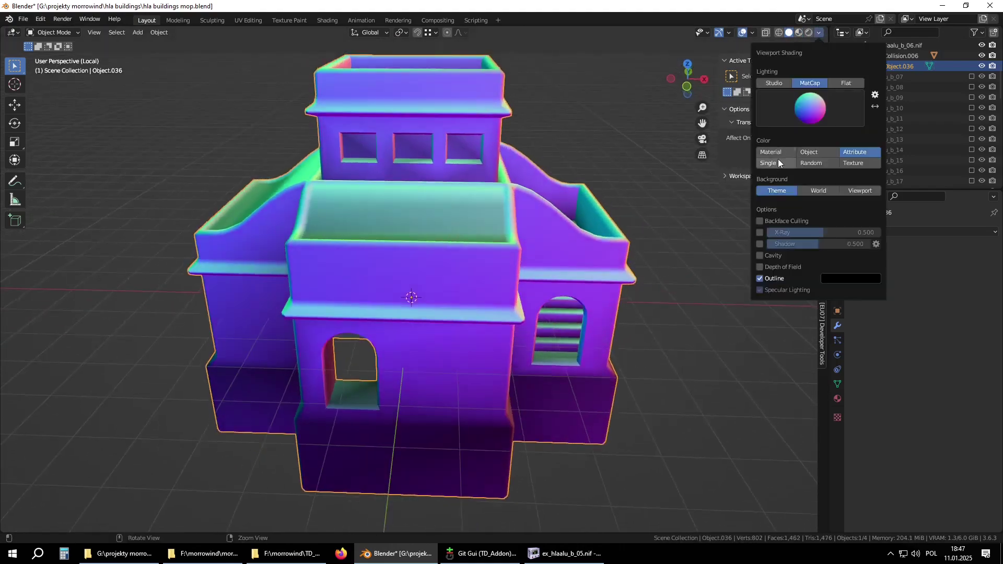
mouse_move(402, 308)
middle_mouse_down()
mouse_move(391, 299)
mouse_move(398, 286)
mouse_move(515, 275)
mouse_move(558, 283)
mouse_move(318, 293)
mouse_move(321, 306)
mouse_move(402, 237)
mouse_move(400, 209)
mouse_move(409, 224)
mouse_move(345, 183)
mouse_move(413, 218)
middle_mouse_up()
Enlarge the outliner, select all of the building's mesh in Edit Mode, and save the file
left_click_drag(879, 190, 881, 227)
scroll(885, 159, "up", 4)
middle_click_drag(389, 238, 407, 237)
key("Tab")
key("a")
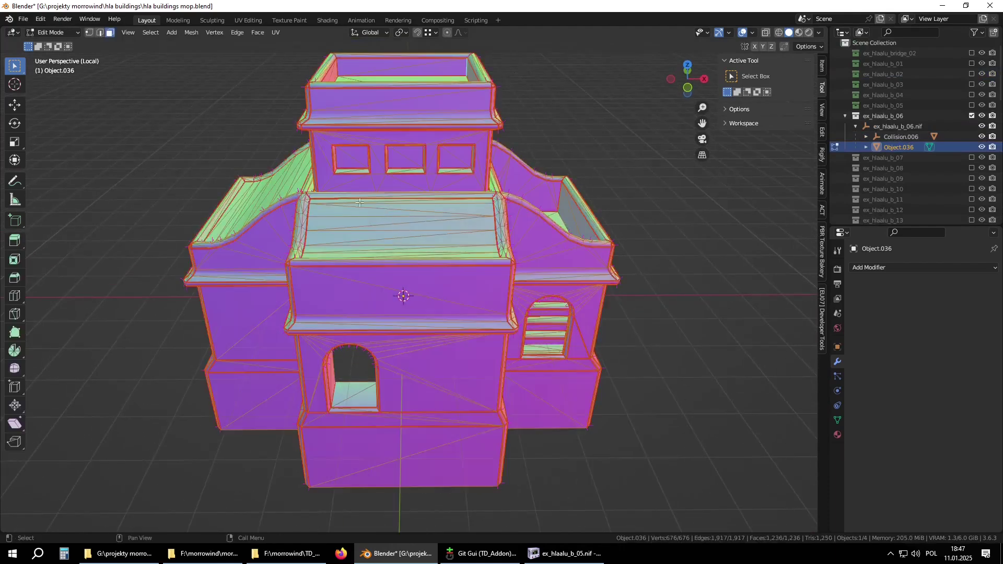
key("ctrl+s")
Try separating the mesh by material, inspect it without overlays, and undo the separation
left_click(190, 33)
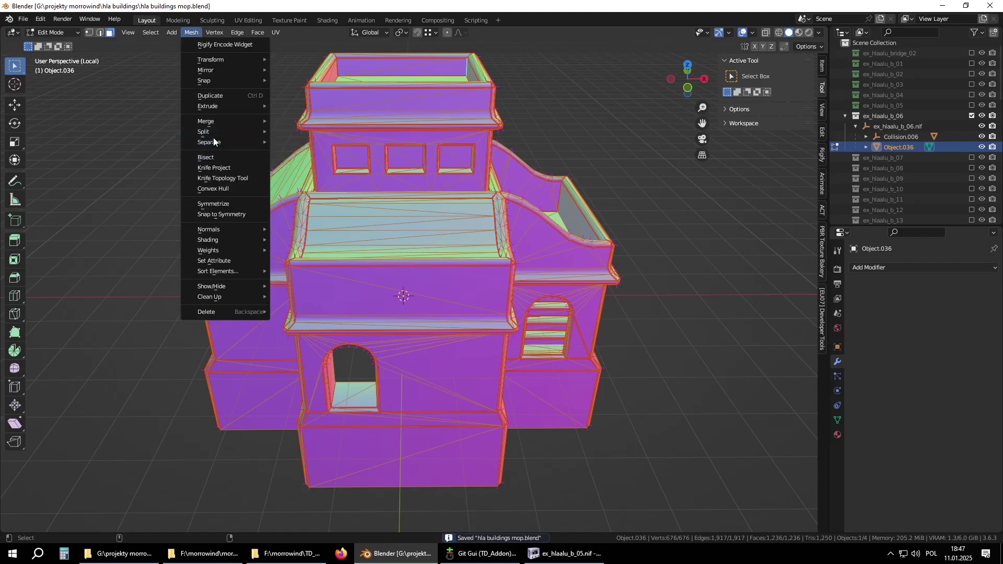
mouse_move(277, 142)
left_click(311, 153)
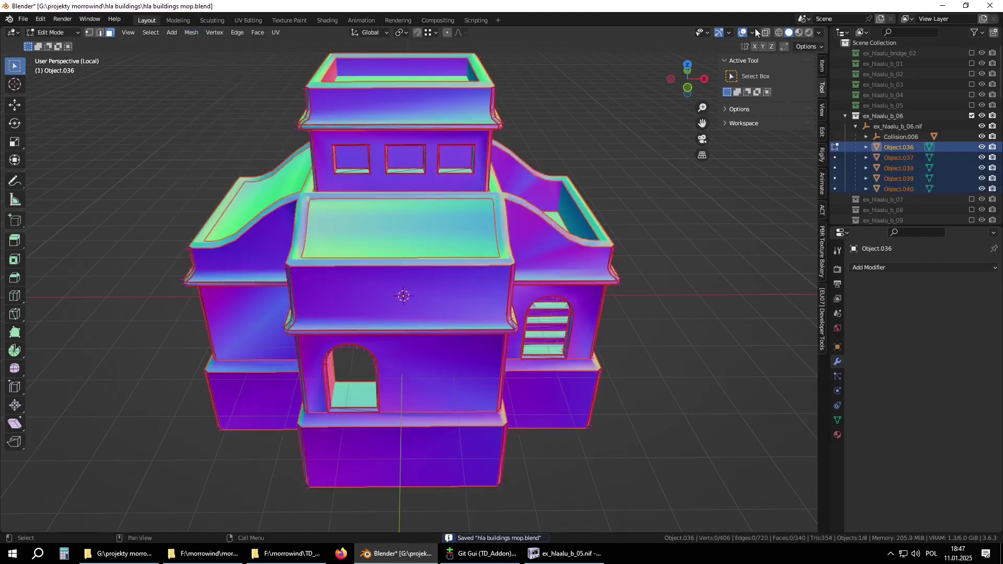
left_click(742, 33)
mouse_move(449, 219)
middle_mouse_down()
mouse_move(479, 221)
mouse_move(441, 234)
middle_mouse_up()
key("ctrl+z")
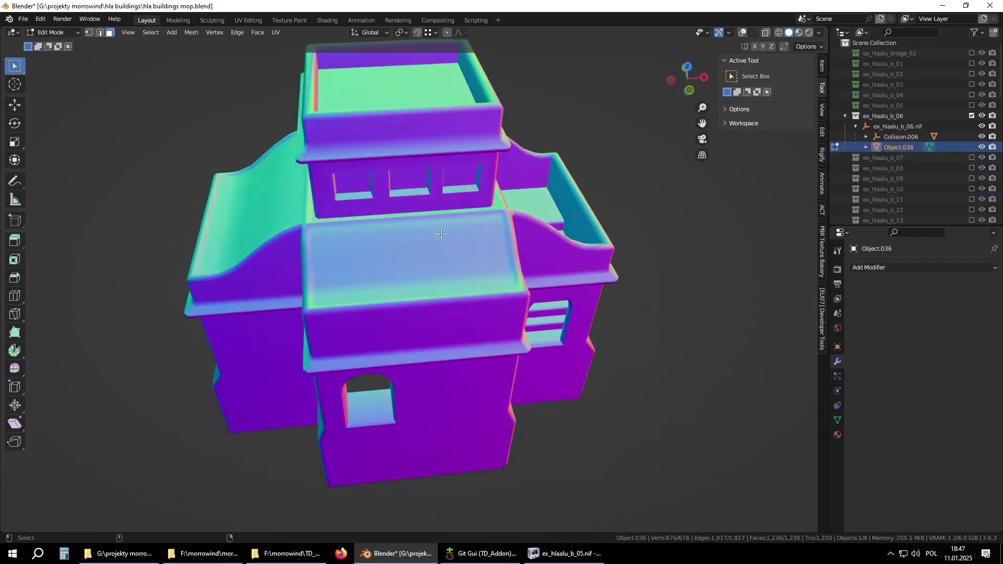
Examine the unseparated building's normals around its walls, ledges and arched openings with overlays hidden
middle_click_drag(482, 337, 498, 318)
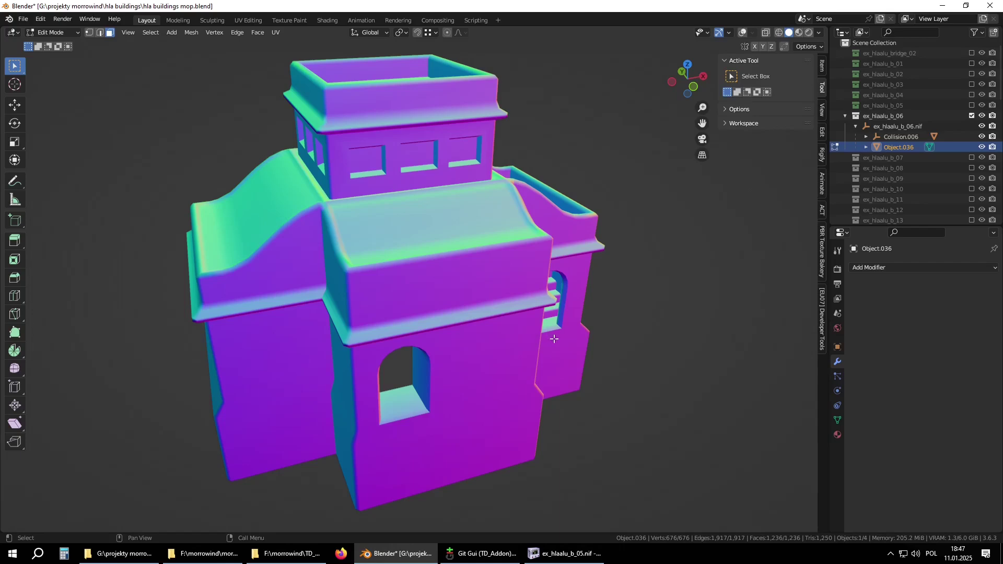
middle_click_drag(543, 337, 436, 355)
scroll(424, 365, "up", 2)
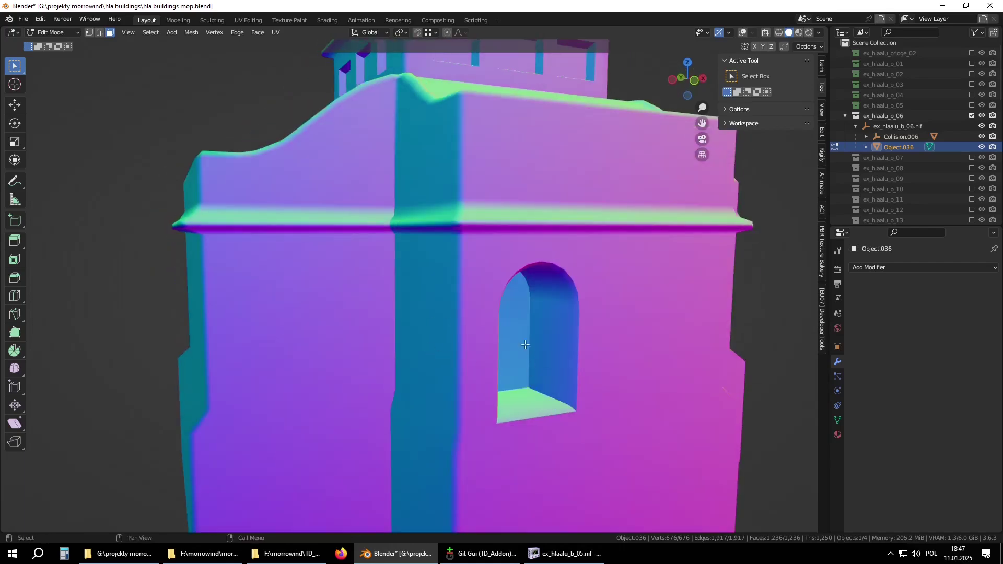
scroll(534, 268, "down", 5)
middle_click_drag(535, 269, 501, 232)
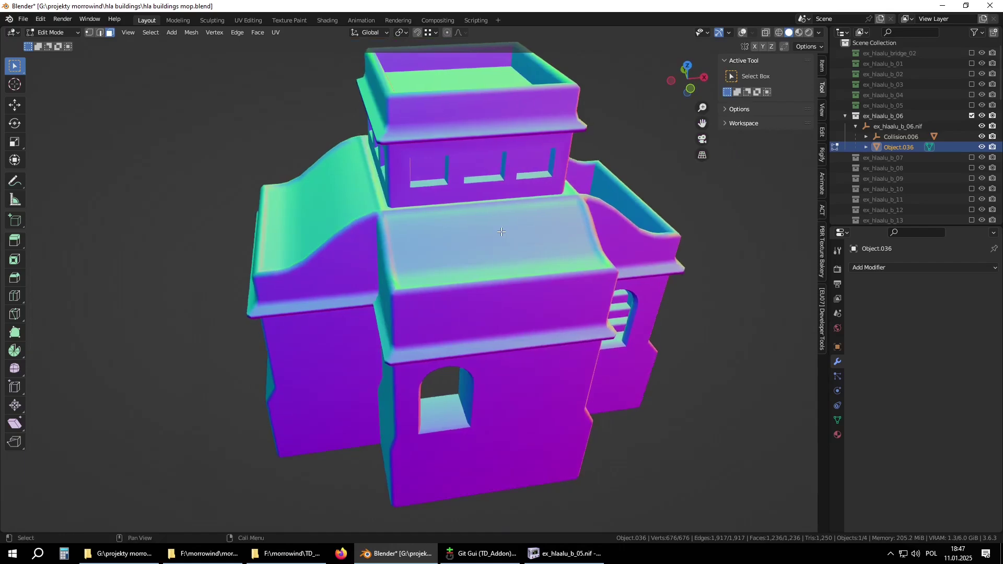
left_click(870, 268)
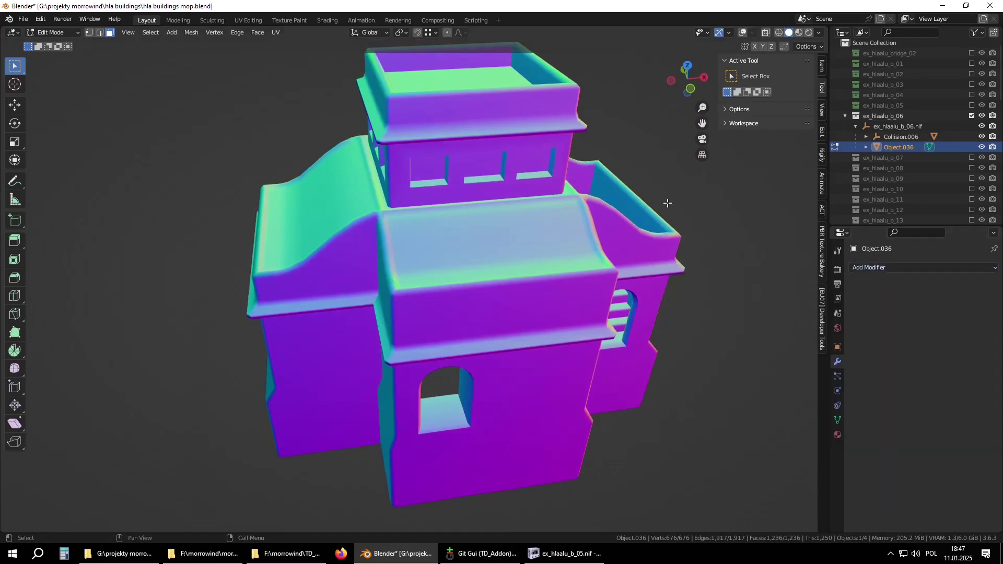
middle_click_drag(608, 210, 523, 250)
scroll(535, 241, "up", 2)
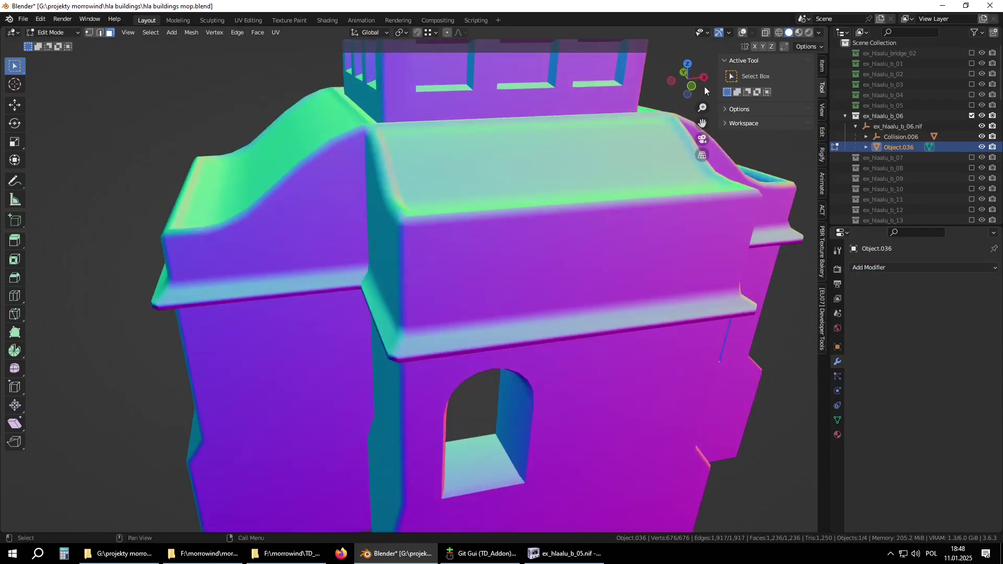
In material preview with overlays shown, select only the faces assigned to Material.025 and split them from the mesh
left_click(798, 32)
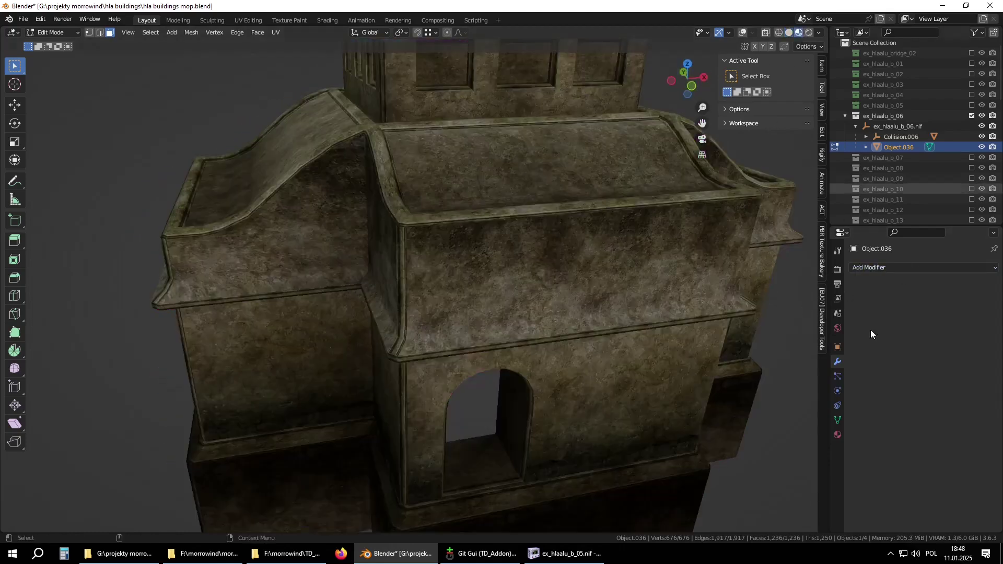
left_click(837, 435)
left_click(868, 270)
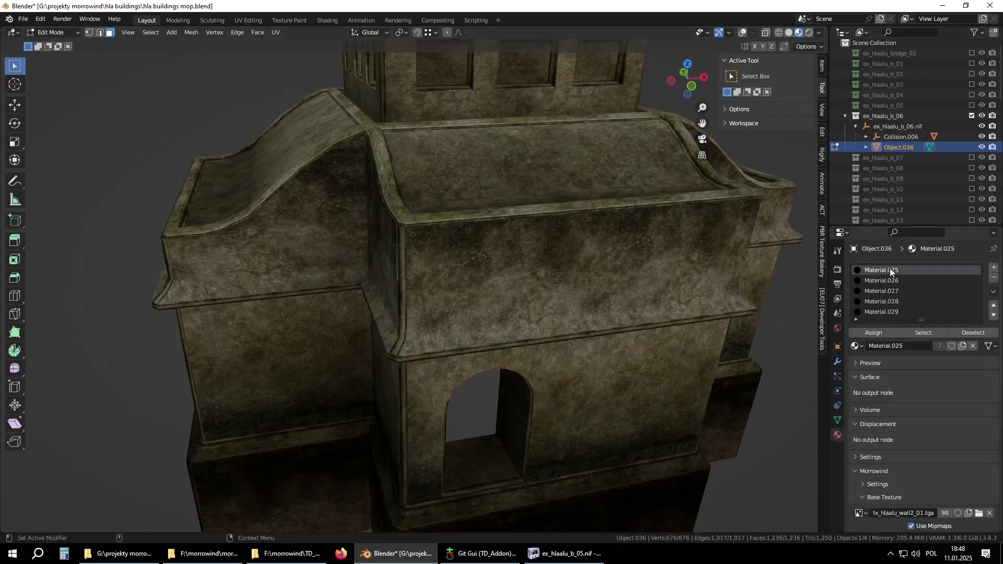
scroll(592, 307, "down", 3)
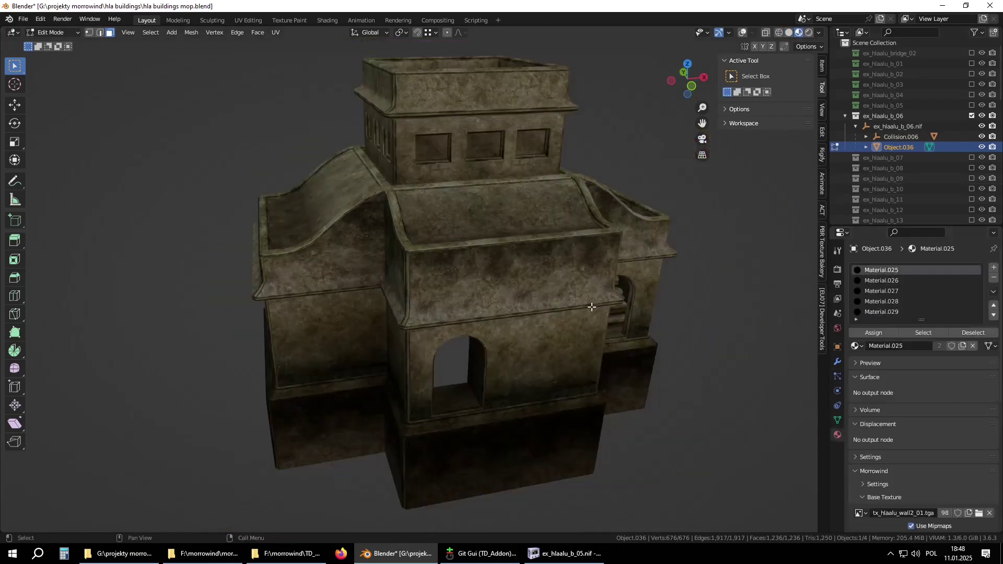
left_click(742, 32)
key("alt+a")
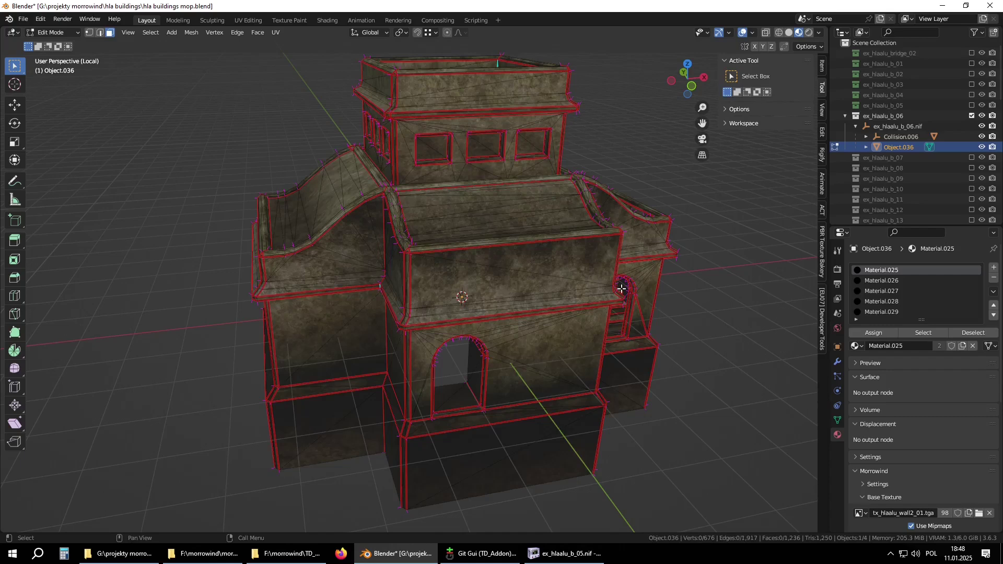
left_click(914, 333)
scroll(486, 288, "up", 4)
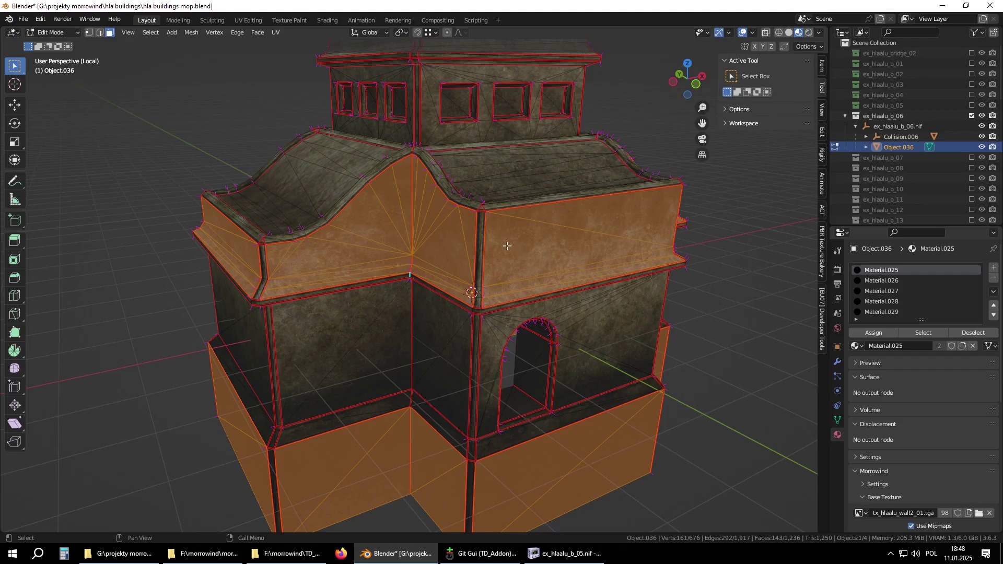
right_click(507, 246)
left_click(468, 239)
scroll(516, 239, "up", 5)
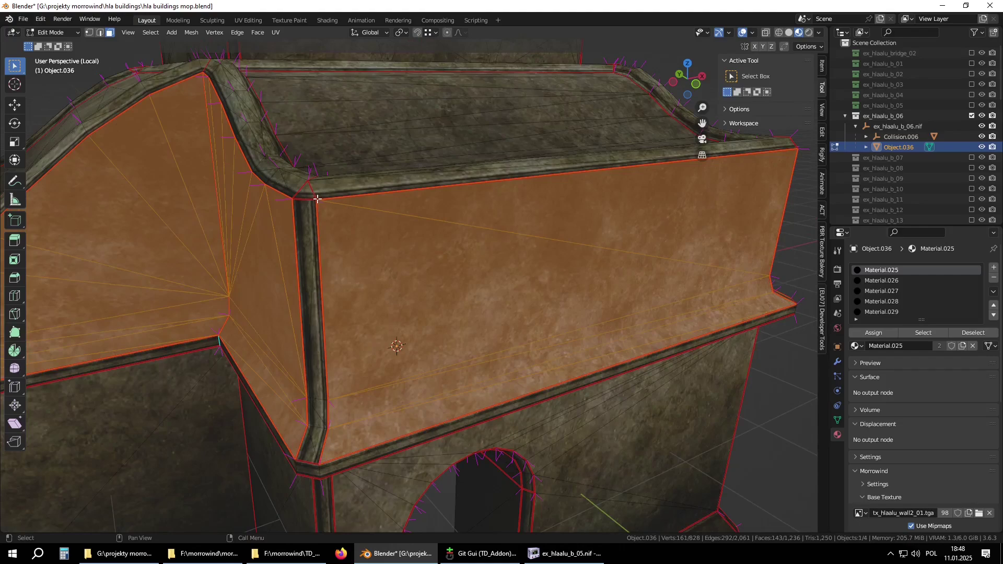
scroll(334, 213, "down", 3)
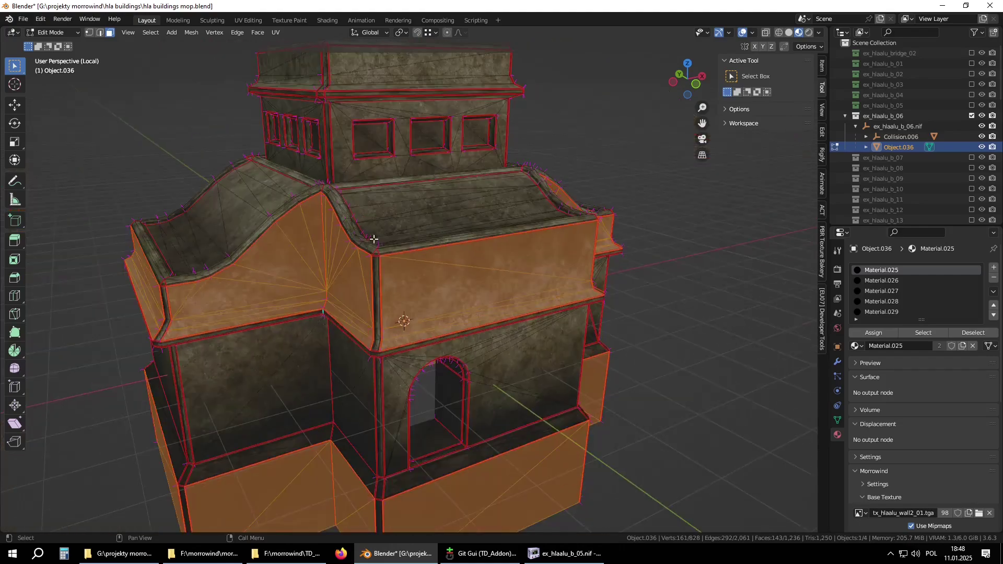
middle_click_drag(495, 287, 481, 286, "alt")
Select only the faces assigned to Material.026 and split them from the mesh
key("alt+a")
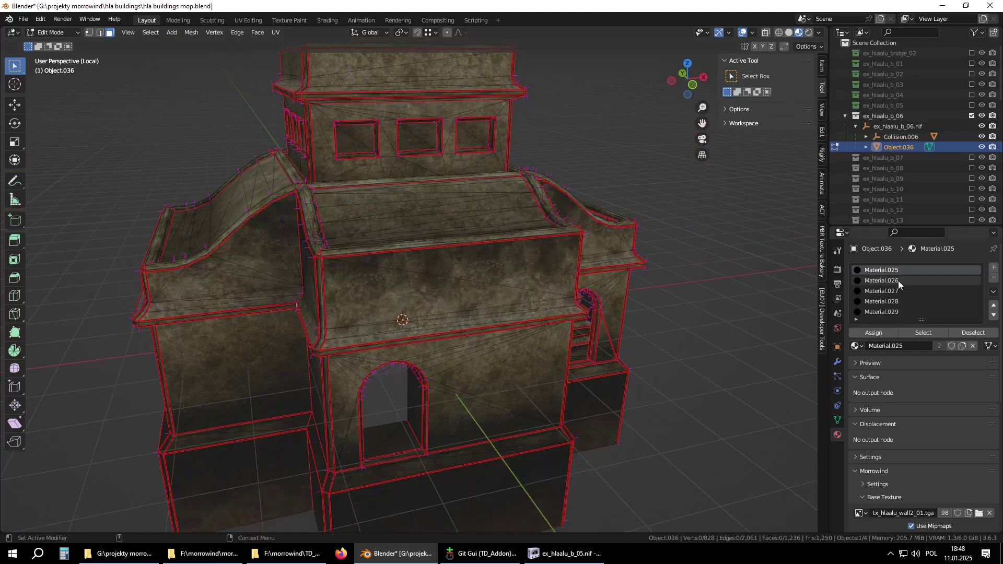
left_click(882, 281)
left_click(914, 332)
right_click(413, 267)
left_click(402, 266)
Select only the faces assigned to Material.027 and split them from the mesh
key("alt+a")
left_click(883, 290)
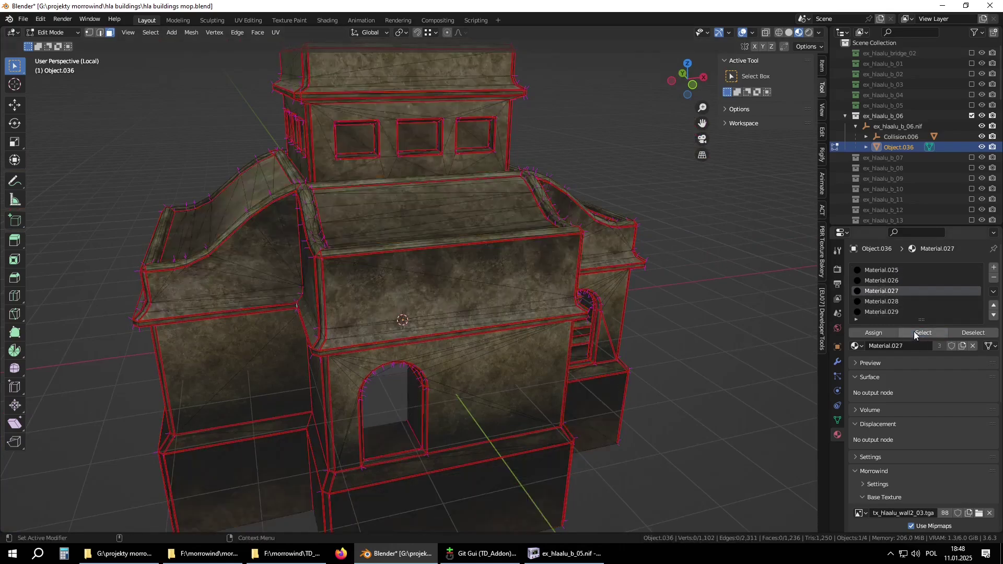
left_click(914, 331)
right_click(541, 283)
left_click(531, 281)
Select only the faces assigned to Material.028 and split them from the mesh
key("alt+a")
left_click(885, 302)
left_click(906, 331)
right_click(687, 328)
left_click(687, 328)
Select only the faces assigned to Material.029 and split them from the mesh
key("alt+a")
left_click(889, 311)
left_click(915, 332)
right_click(703, 306)
left_click(686, 305)
Separate the whole mesh into objects by material, and check the result in Object Mode with solid shading and no overlays
key("a")
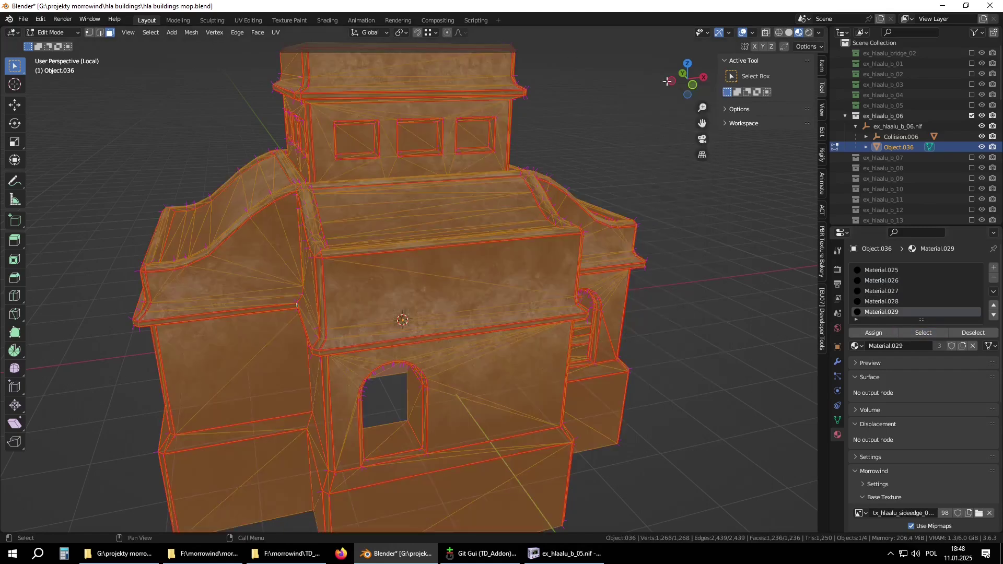
left_click(193, 31)
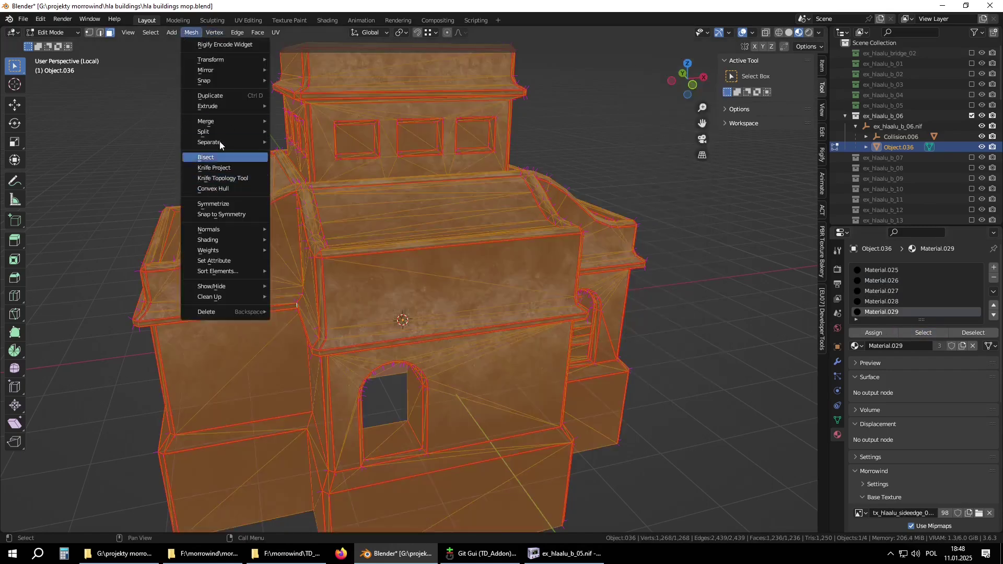
mouse_move(218, 145)
left_click(302, 152)
key("Tab")
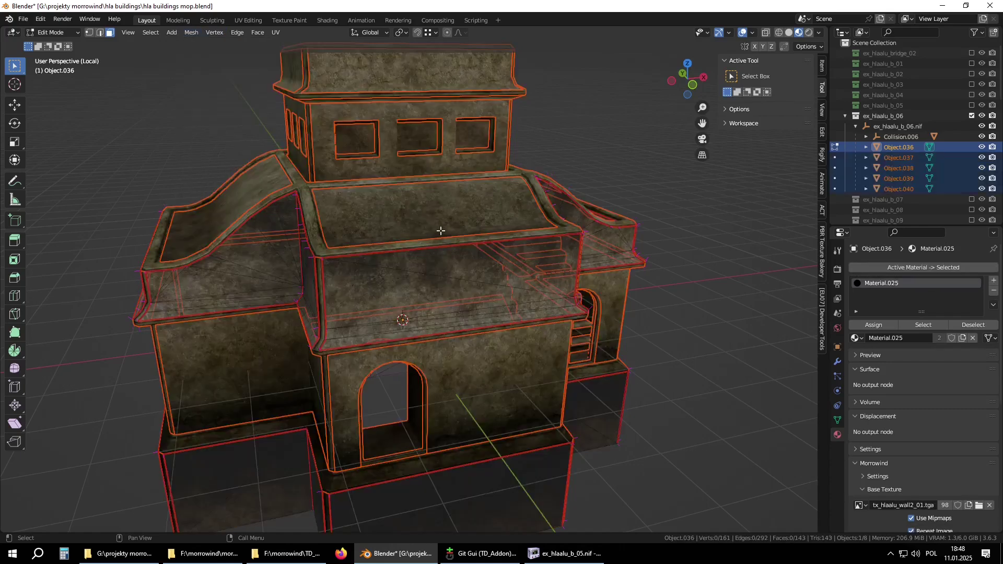
left_click(789, 32)
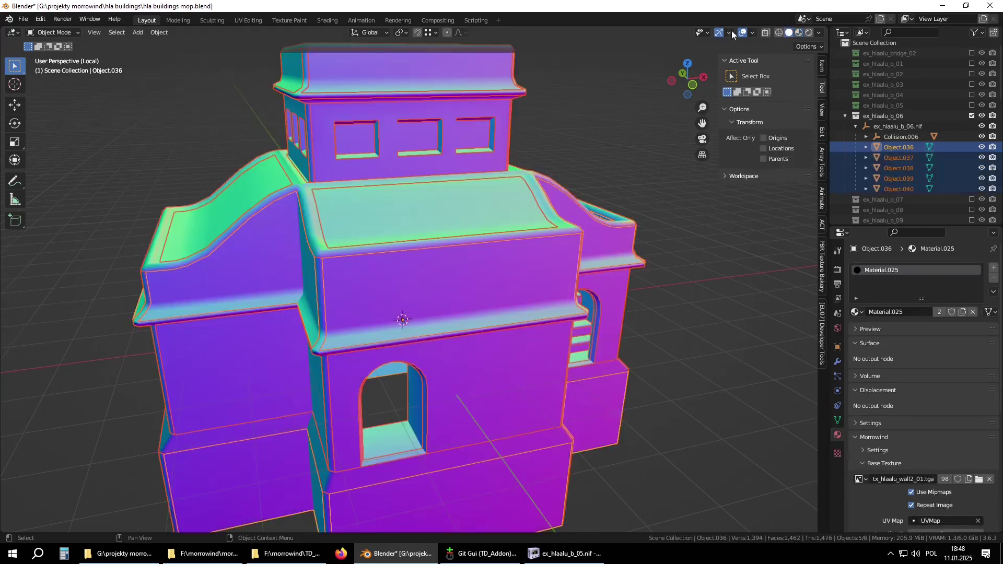
mouse_move(470, 261)
middle_mouse_down()
mouse_move(453, 217)
mouse_move(493, 228)
mouse_move(458, 267)
mouse_move(344, 253)
mouse_move(318, 265)
mouse_move(249, 259)
mouse_move(241, 235)
mouse_move(428, 245)
middle_mouse_up()
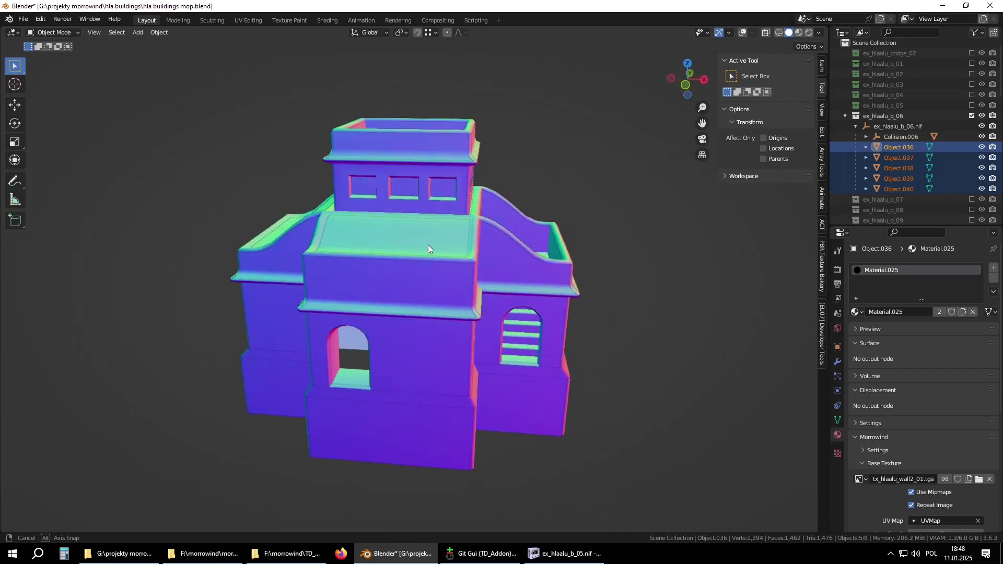
Select Object.041 under Collision.006, restore the overlays, and leave local view to compare the collision mesh with the building
left_click(866, 137)
left_click(899, 146)
left_click(740, 33)
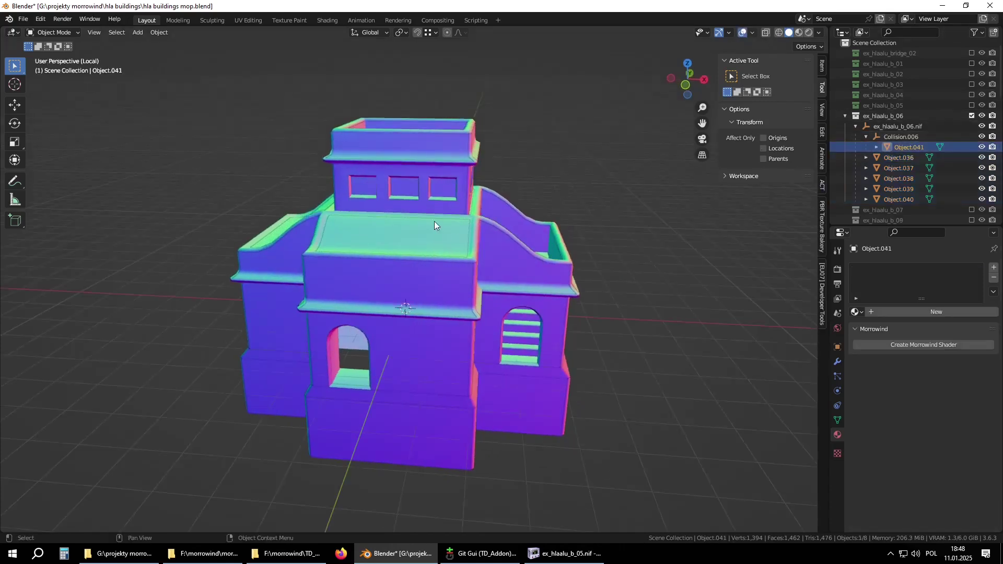
middle_click_drag(434, 221, 479, 242)
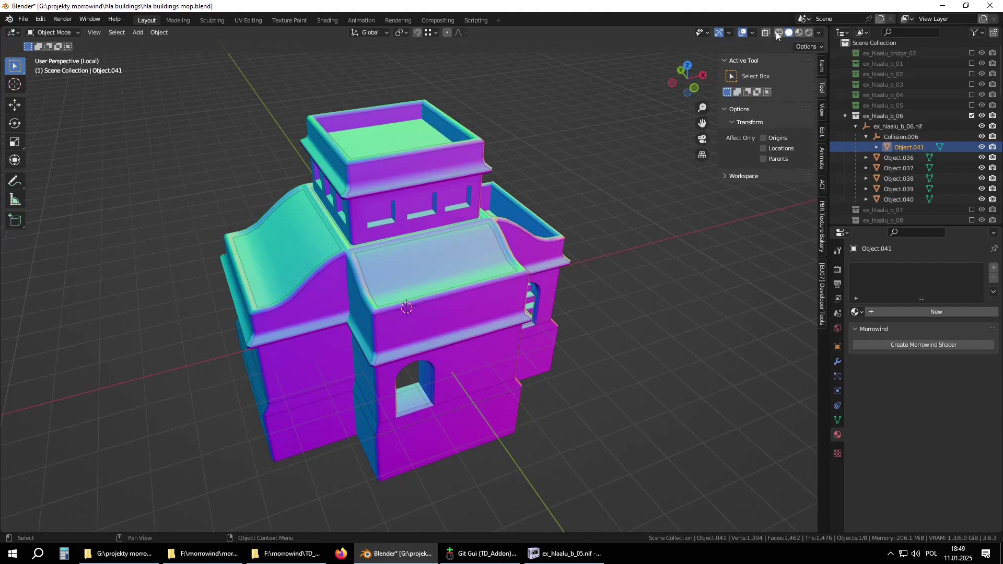
key("KP_Divide")
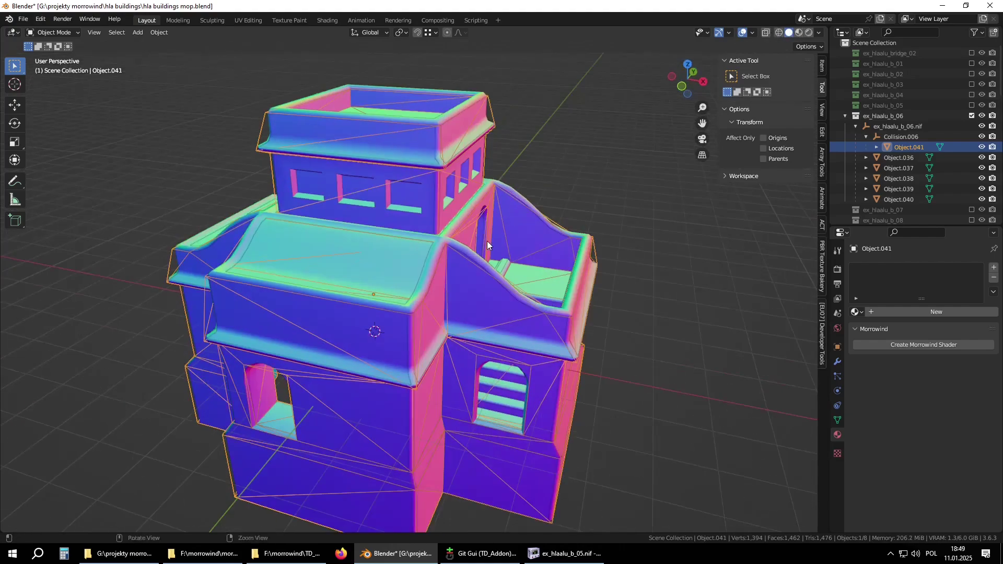
middle_click_drag(487, 241, 426, 235)
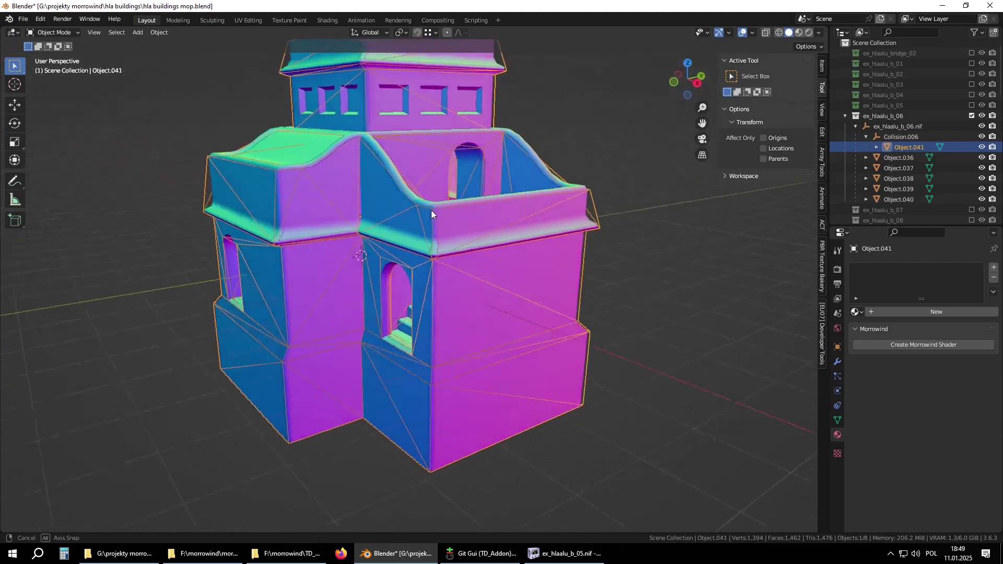
Change the collision mesh Object.041 from wire to solid viewport display
middle_click_drag(434, 209, 454, 220)
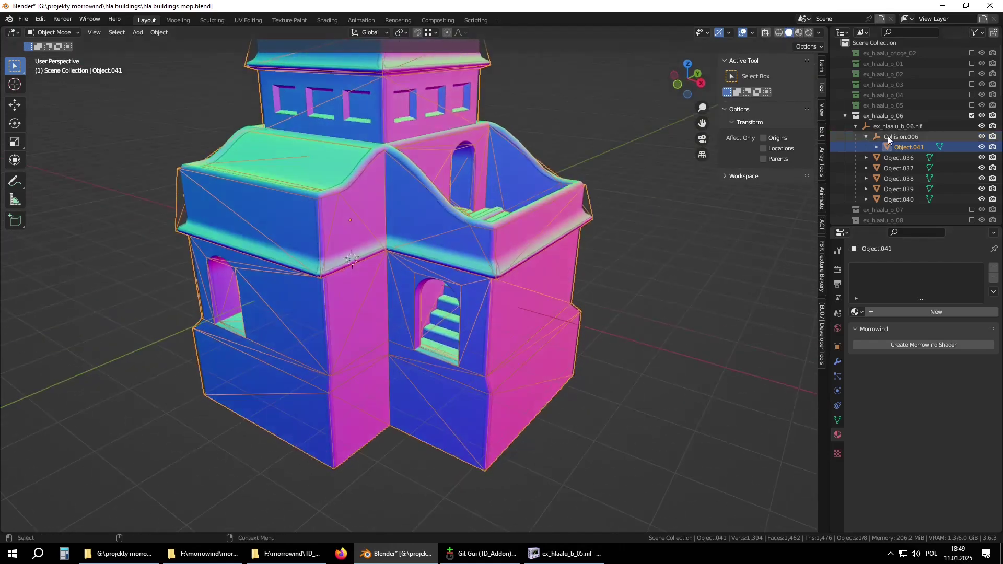
left_click(837, 347)
scroll(878, 405, "down", 15)
left_click(868, 283)
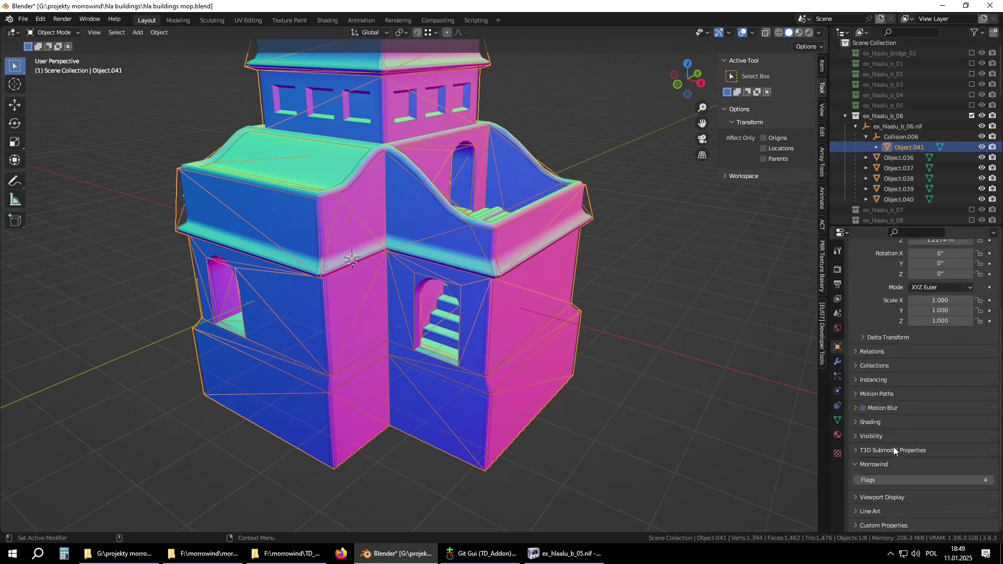
left_click(880, 498)
scroll(887, 501, "down", 4)
left_click(930, 523)
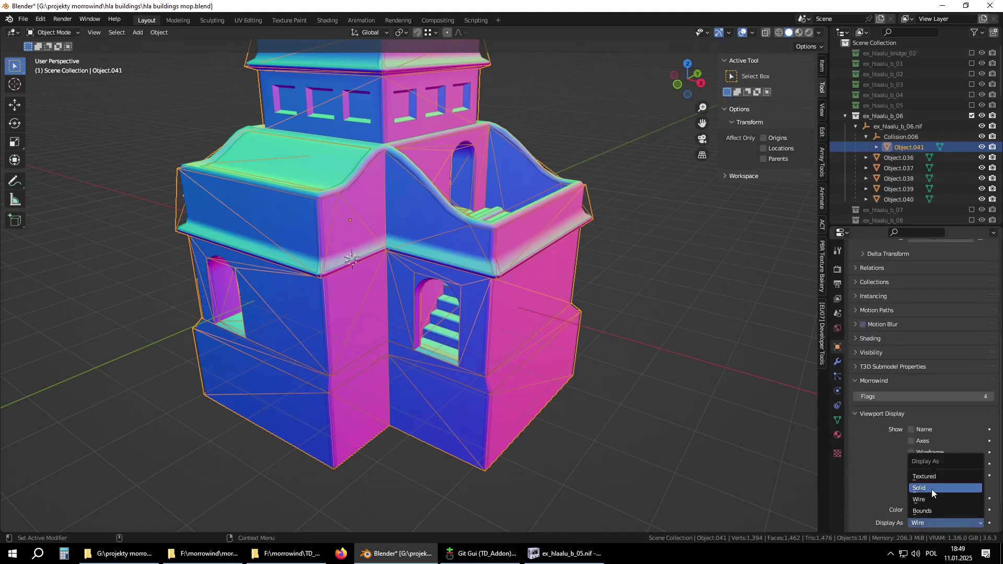
left_click(932, 491)
Isolate Object.041 in local view and switch the solid shading to studio lighting
key("KP_Divide")
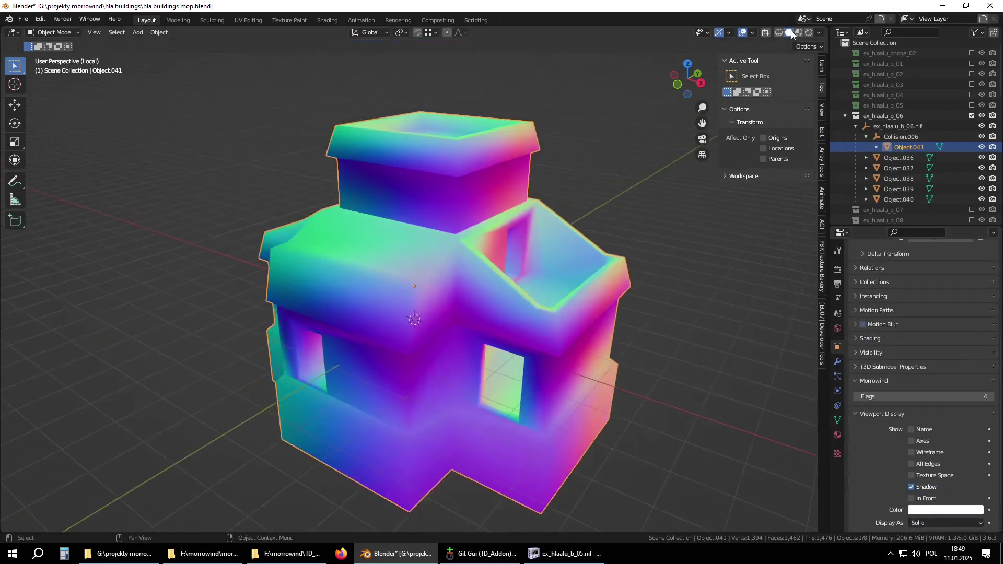
left_click(818, 33)
left_click(767, 83)
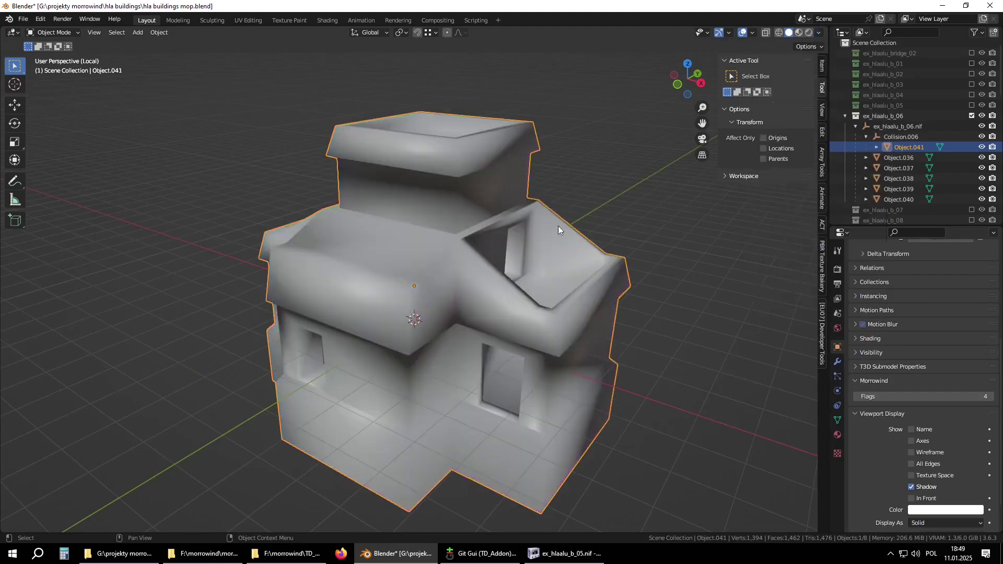
In Edit Mode with X-ray, select the collision mesh's tower faces in front view and separate them into their own object
middle_click_drag(498, 249, 531, 187)
key("Tab")
key("KP_1")
key("alt+z")
left_click_drag(527, 123, 318, 208)
right_click(346, 198)
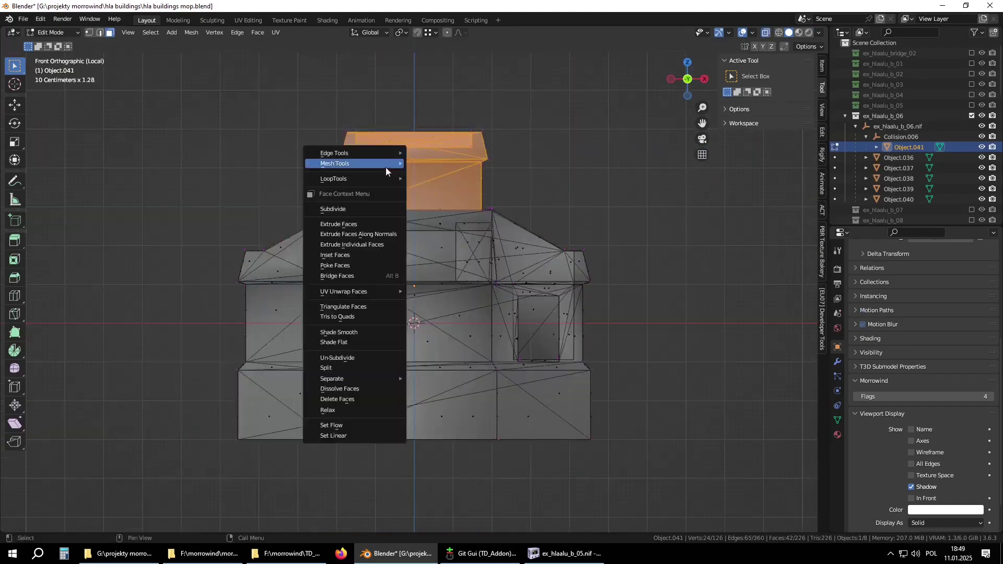
left_click(428, 378)
middle_click_drag(429, 292, 410, 242)
key("ctrl+z")
right_click(412, 243)
left_click(476, 251)
Select the faces of the projecting front section in top view and separate them into their own object
middle_click_drag(470, 261, 522, 308)
key("KP_7")
left_click_drag(526, 449, 319, 340)
middle_click_drag(345, 402, 324, 360)
right_click(533, 365)
left_click(595, 372)
Dissolve an edge on the back wall of the collision mesh in edge select mode
key("KP_7")
left_click_drag(226, 141, 334, 396)
middle_click_drag(335, 293, 306, 345)
left_click_drag(219, 402, 433, 282)
right_click(417, 273)
left_click(488, 101)
key("alt+z")
key("2")
left_click(397, 313)
key("ctrl+x")
middle_click_drag(397, 313, 402, 230)
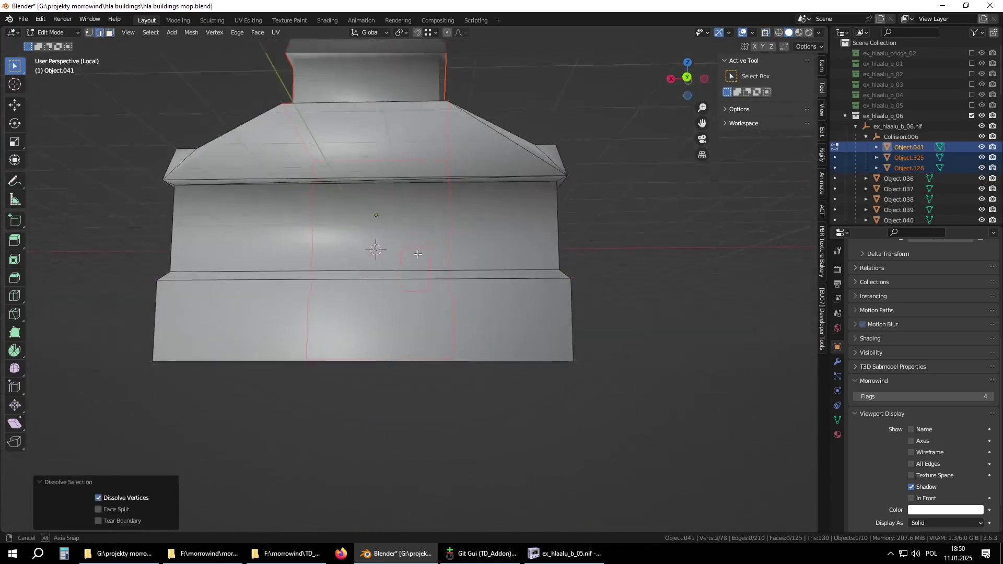
Add a loop cut through the back of the collision mesh and slide it to the boundary of the side section
key("ctrl+r")
left_click_drag(385, 183, 450, 186)
middle_click_drag(438, 194, 433, 229)
left_click_drag(313, 251, 291, 251)
key("w")
key("1")
Select the side wing's faces on the negative X side in top view and separate them into their own object
middle_click_drag(291, 251, 549, 123)
key("3")
key("KP_7")
key("alt+z")
left_click_drag(402, 183, 282, 365)
right_click(326, 374)
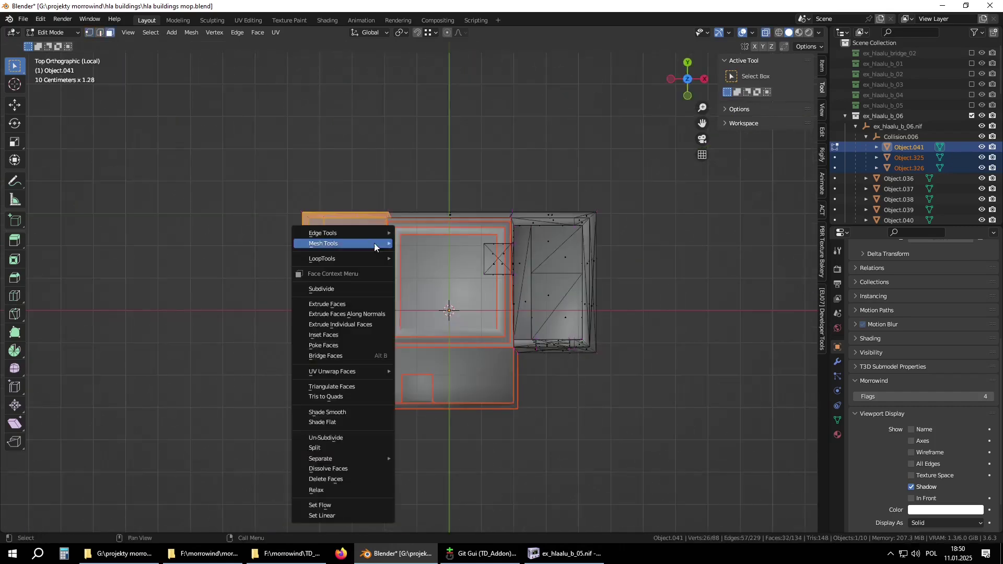
left_click(429, 459)
Separate the terrace wing's faces on the positive X side into their own object, and return to Object Mode without X-ray
left_click_drag(486, 170, 606, 366)
right_click(555, 300)
left_click(617, 302)
middle_click_drag(574, 308, 513, 234)
key("Tab")
key("alt+z")
Isolate the front collision section Object.326 and separate its linked upper block into its own object
left_click(394, 246)
key("KP_Divide")
key("KP_Divide")
key("KP_1")
key("Tab")
key("alt+z")
key("l")
key("p")
key("s")
key("Tab")
key("KP_Divide")
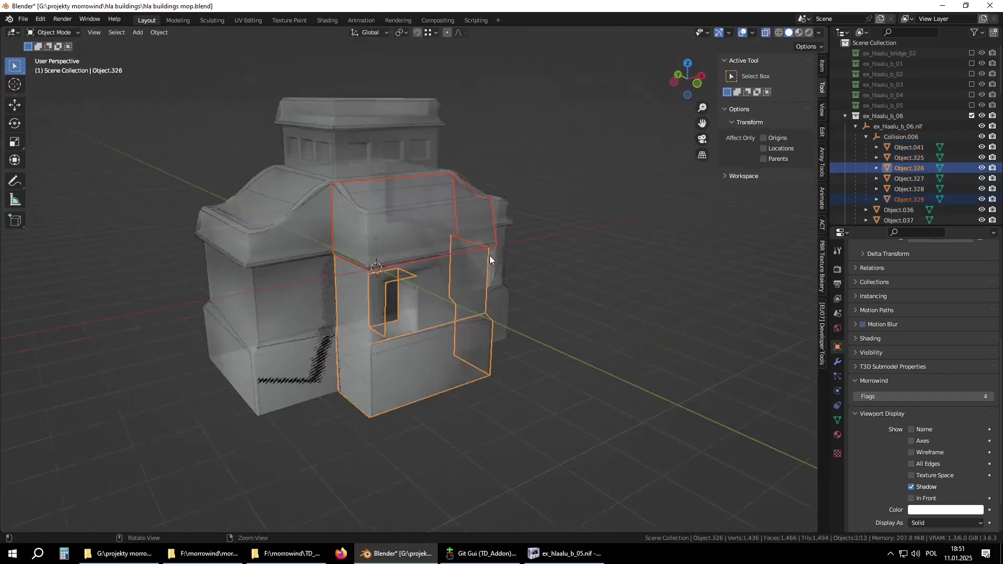
Isolate the terrace wing's collision section and separate its linked upper block into its own object
left_click(490, 255)
key("KP_Divide")
key("KP_1")
key("Tab")
key("l")
key("p")
key("s")
key("Tab")
key("KP_Divide")
Isolate another unsplit collision section in back view and separate its linked part into its own object
middle_click_drag(542, 251, 527, 368)
left_click(526, 367)
key("KP_Divide")
key("ctrl+KP_1")
key("Tab")
key("l")
right_click(444, 250)
left_click(486, 250)
key("Tab")
key("KP_Divide")
Isolate the last unsplit collision section in back view and separate one linked part into its own object
left_click(639, 314)
key("KP_Divide")
key("ctrl+KP_1")
key("Tab")
key("l")
right_click(412, 252)
left_click(455, 253)
Step through the collision objects from Object.041 to Object.329 to check which part of the building each one covers
middle_click_drag(436, 204, 484, 245)
left_click(899, 151)
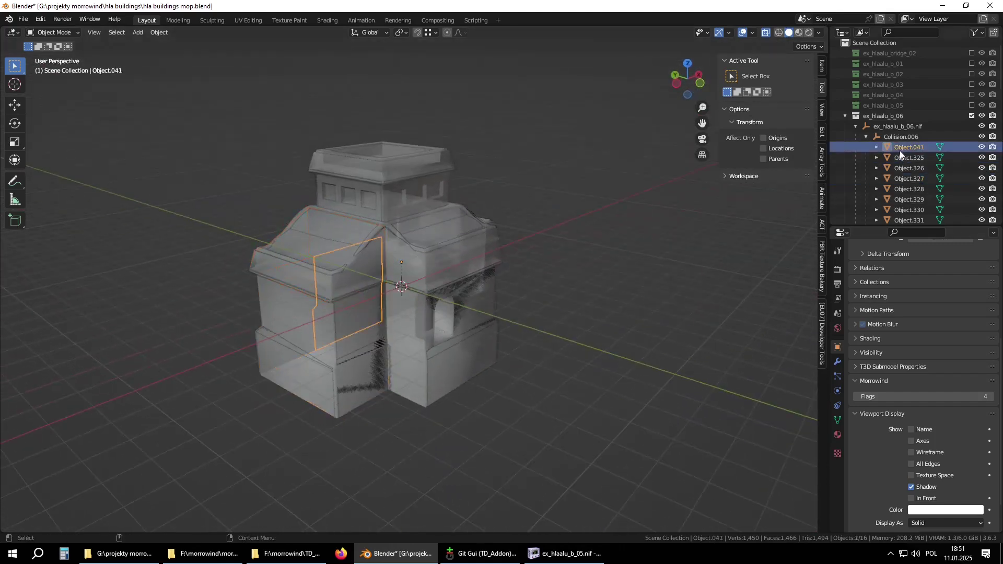
key("Down")
key("Down")
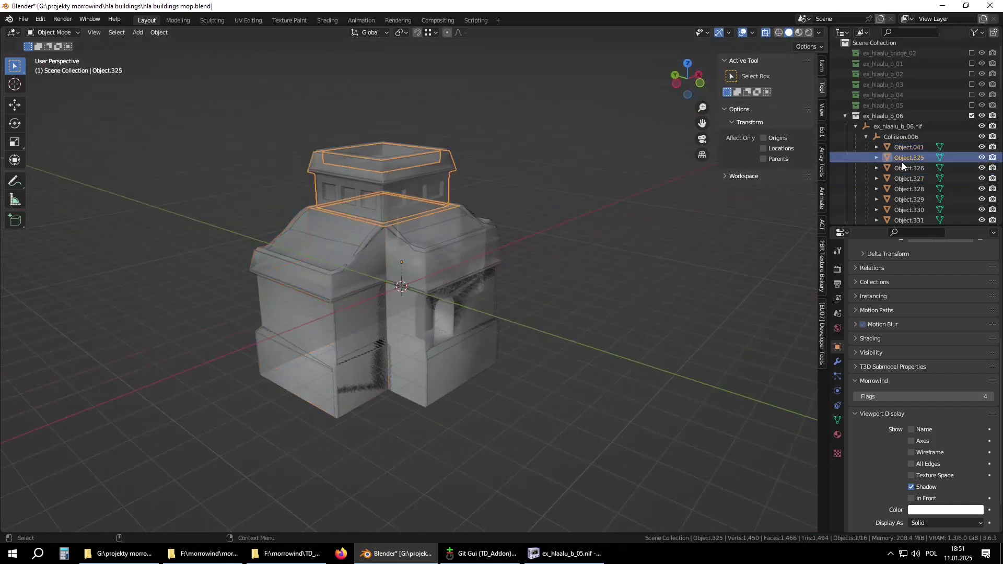
key("Down")
key("Down")
key("Down")
key("Down")
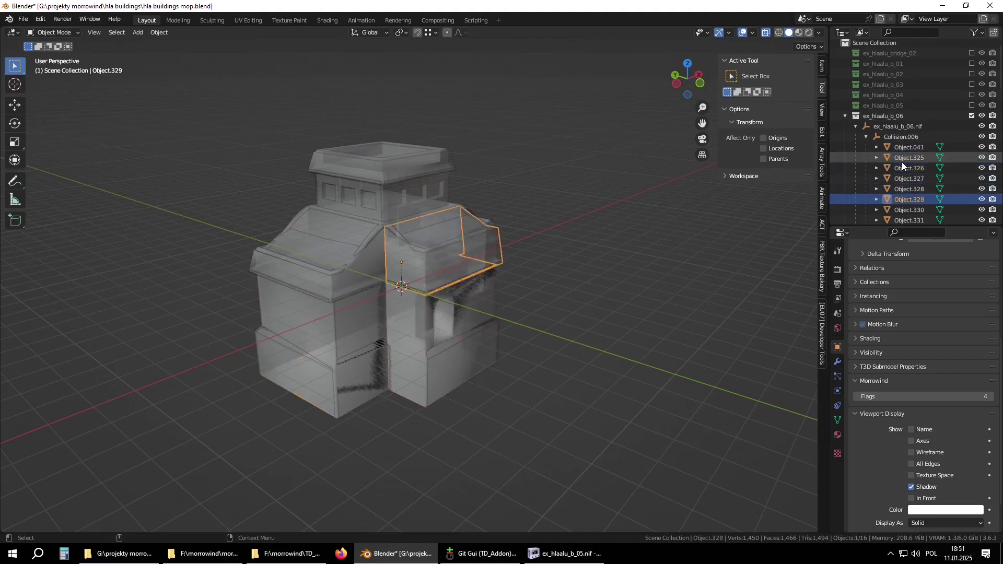
Examine the terrace collision piece Object.330 and the whole building from all sides to check the collision split
middle_click_drag(511, 249, 365, 282)
scroll(436, 271, "up", 2)
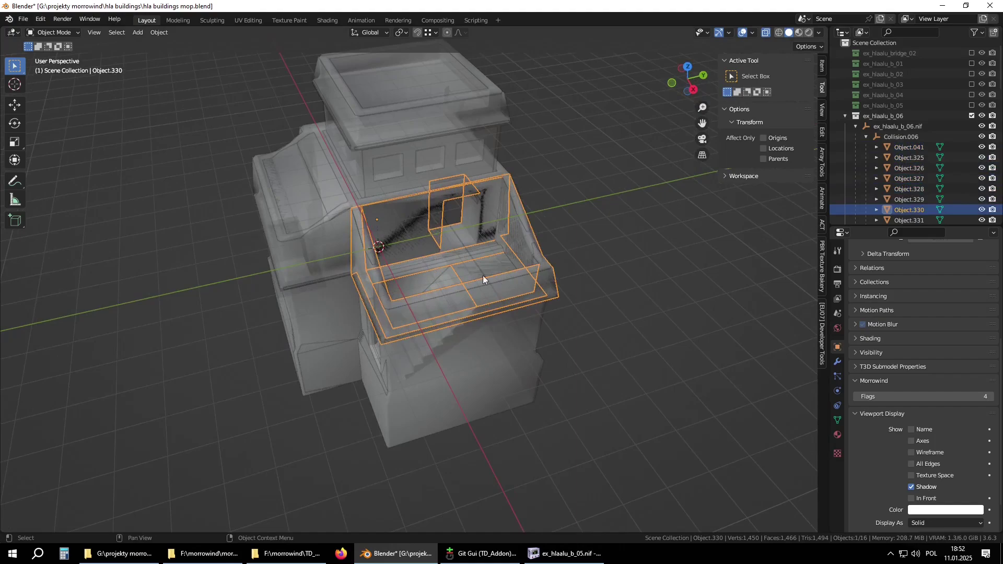
middle_click_drag(480, 275, 456, 281)
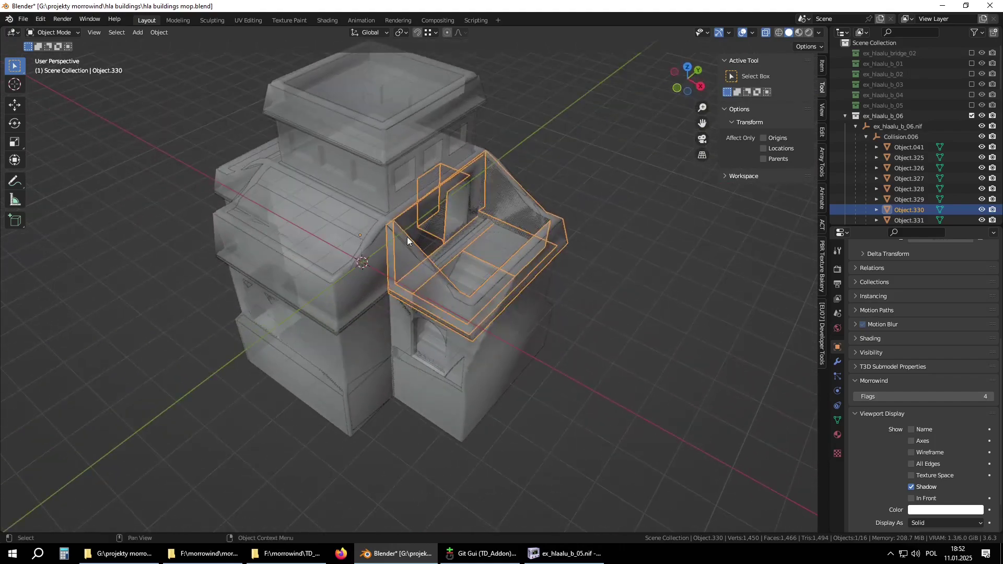
middle_click_drag(408, 241, 418, 168)
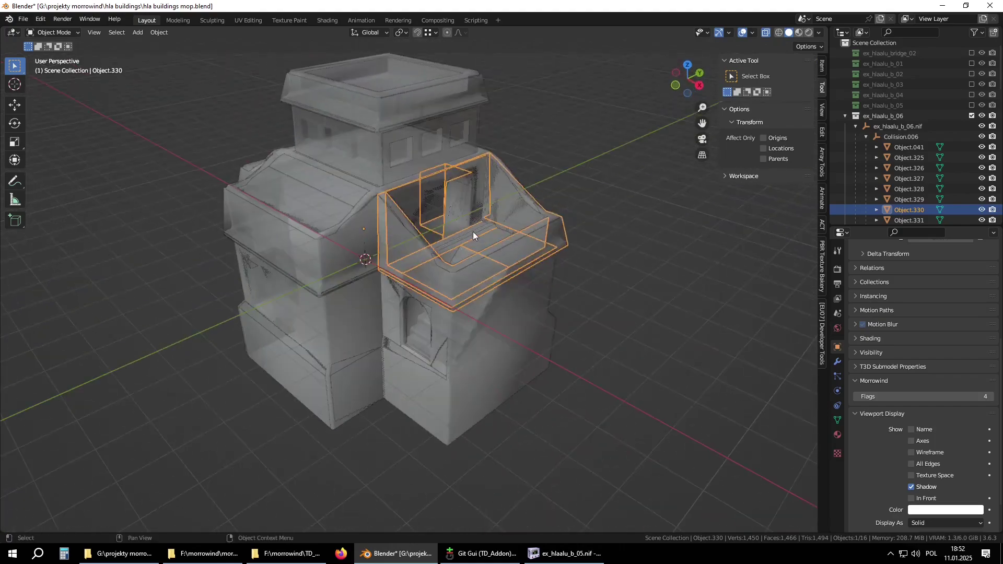
middle_click_drag(510, 198, 376, 268)
middle_click_drag(457, 233, 442, 259)
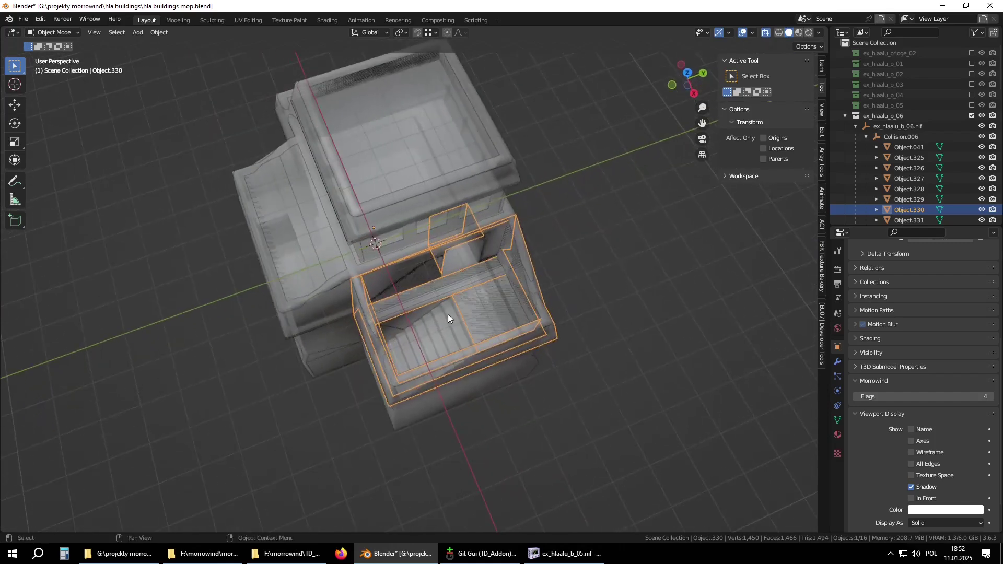
middle_click_drag(454, 330, 353, 251)
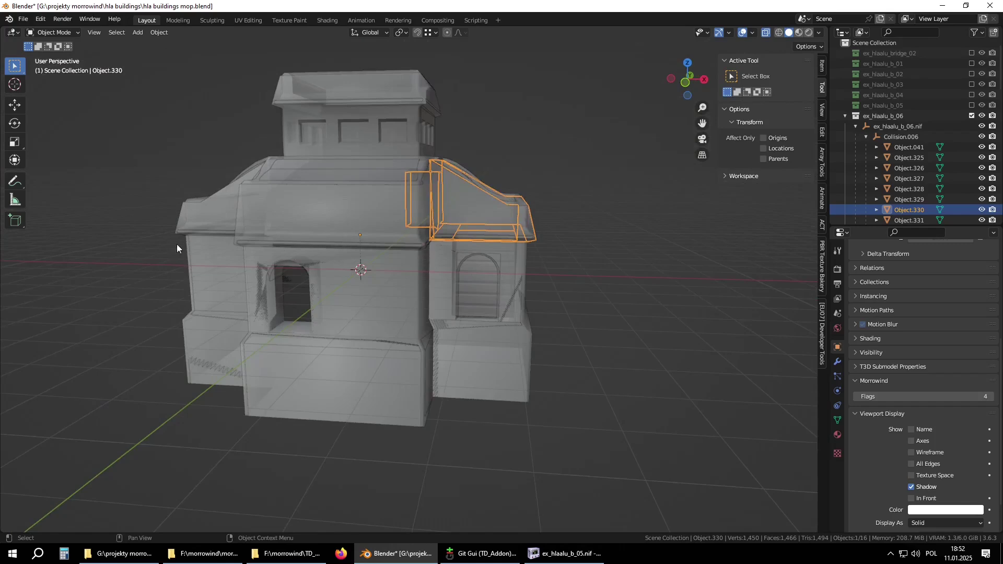
middle_click_drag(271, 314, 331, 246)
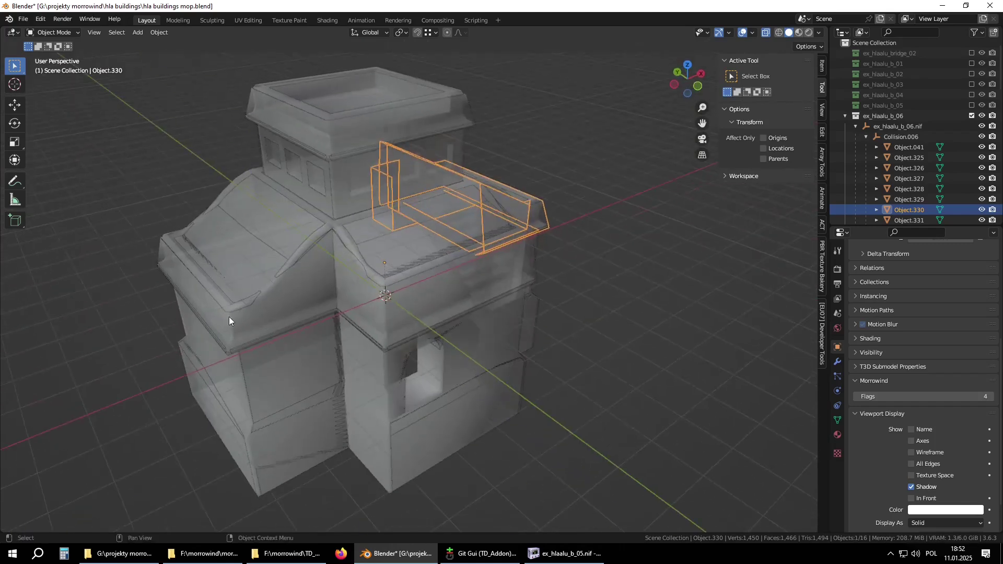
middle_click_drag(236, 312, 291, 312)
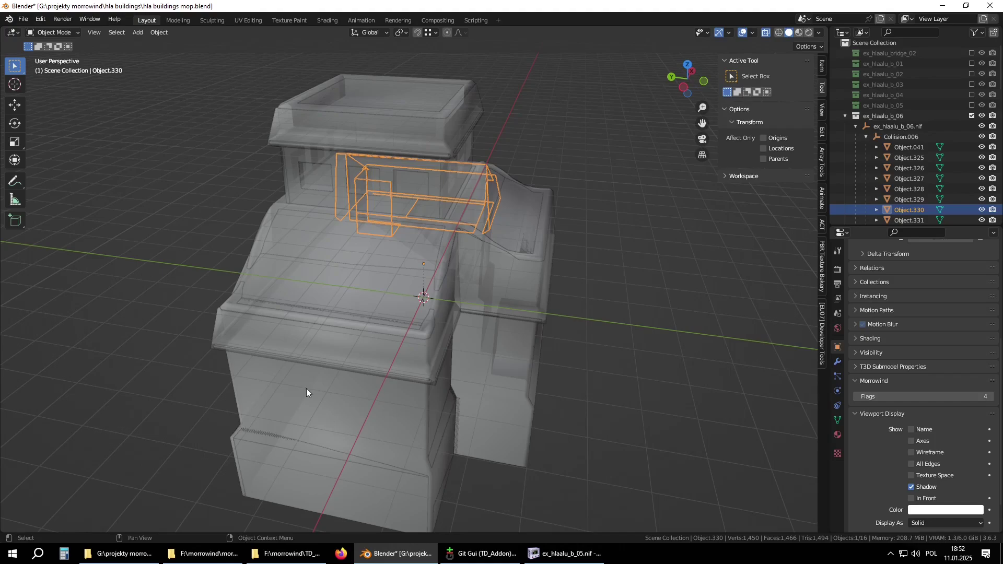
middle_click_drag(361, 403, 293, 380)
Check the transforms of the parent empties, and apply all transforms to the collision objects from Object.041 to Object.332
left_click(882, 130)
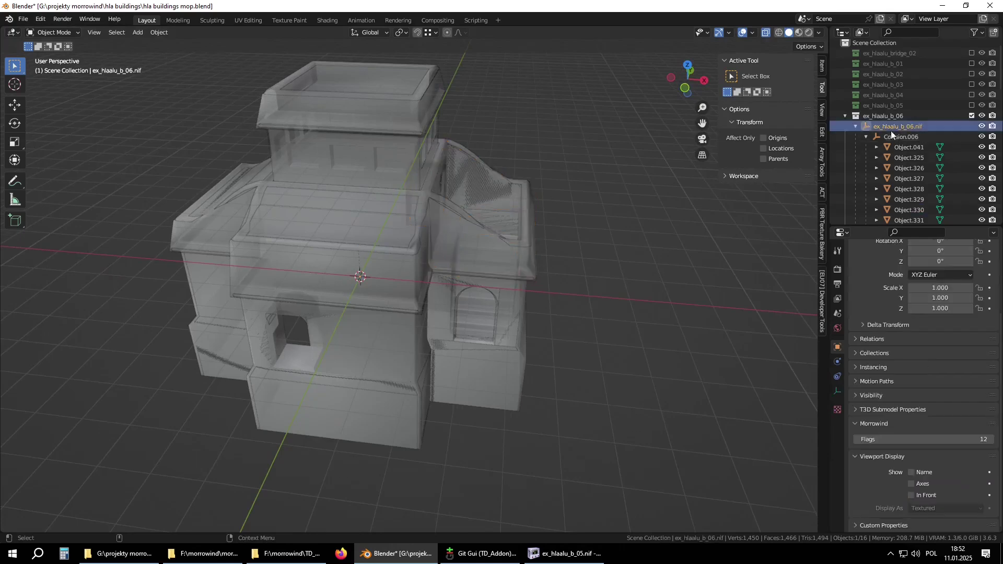
left_click(821, 66)
left_click(892, 136)
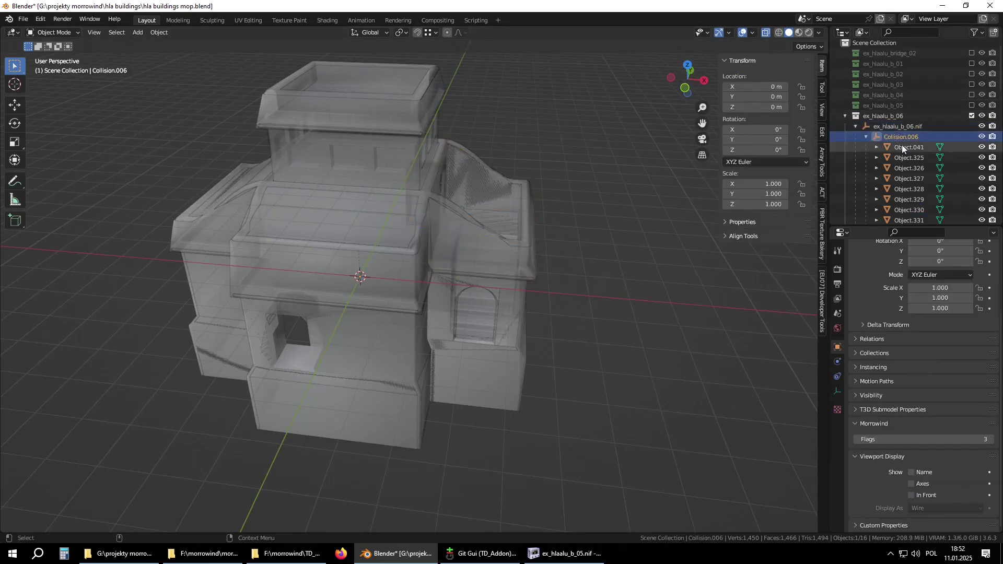
left_click(901, 146)
scroll(901, 173, "down", 3)
left_click(906, 168, "shift")
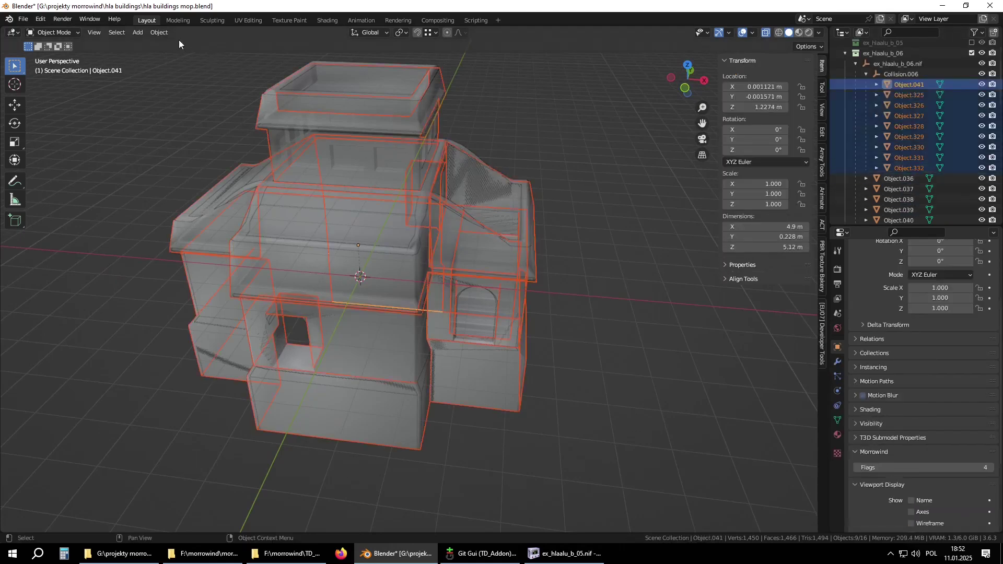
left_click(161, 33)
mouse_move(180, 86)
left_click(269, 117)
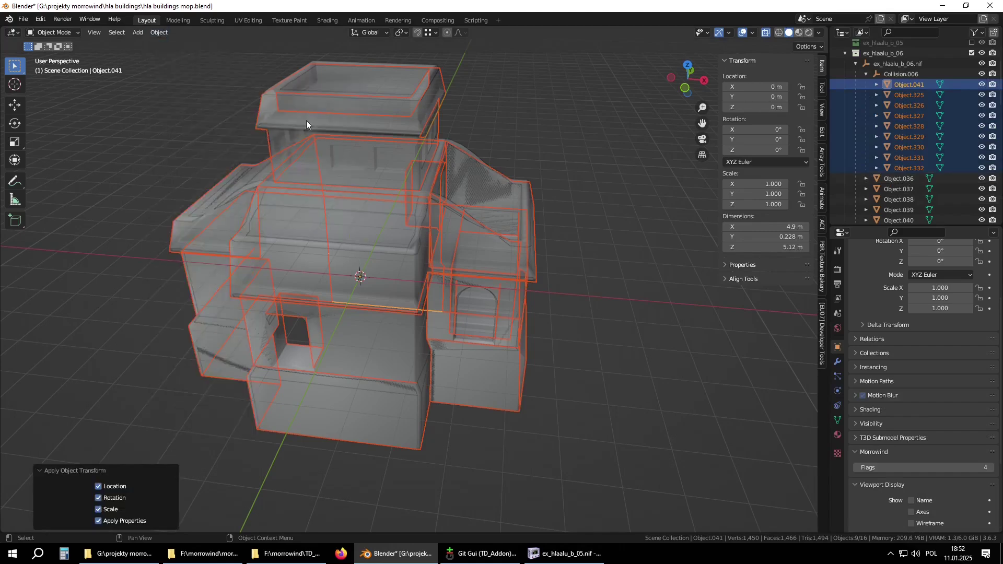
Go through the building meshes Object.036 to Object.039 and check their transforms, materials and base textures
scroll(879, 148, "down", 2)
left_click(894, 137)
left_click(896, 148)
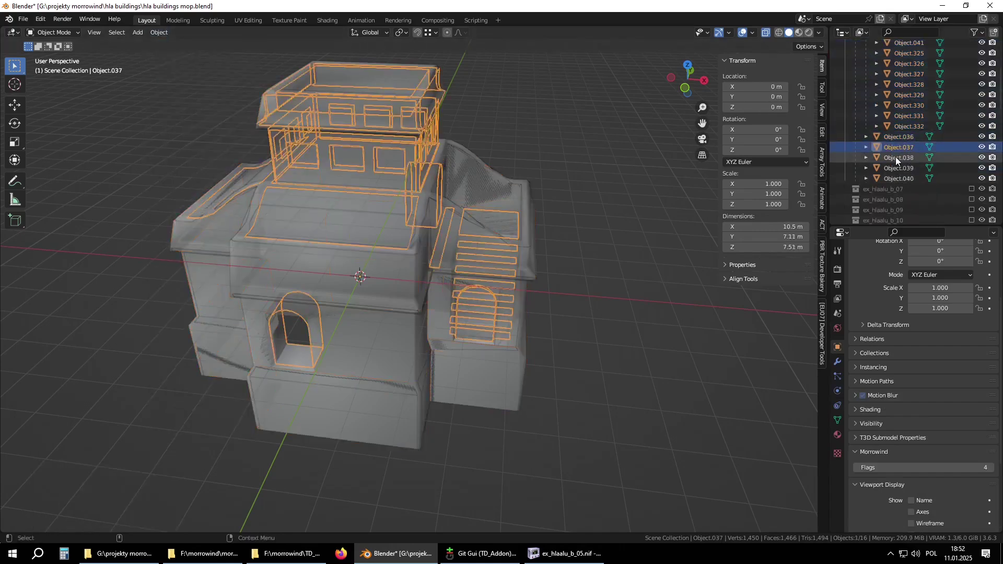
left_click(895, 158)
left_click(895, 168)
left_click(838, 434)
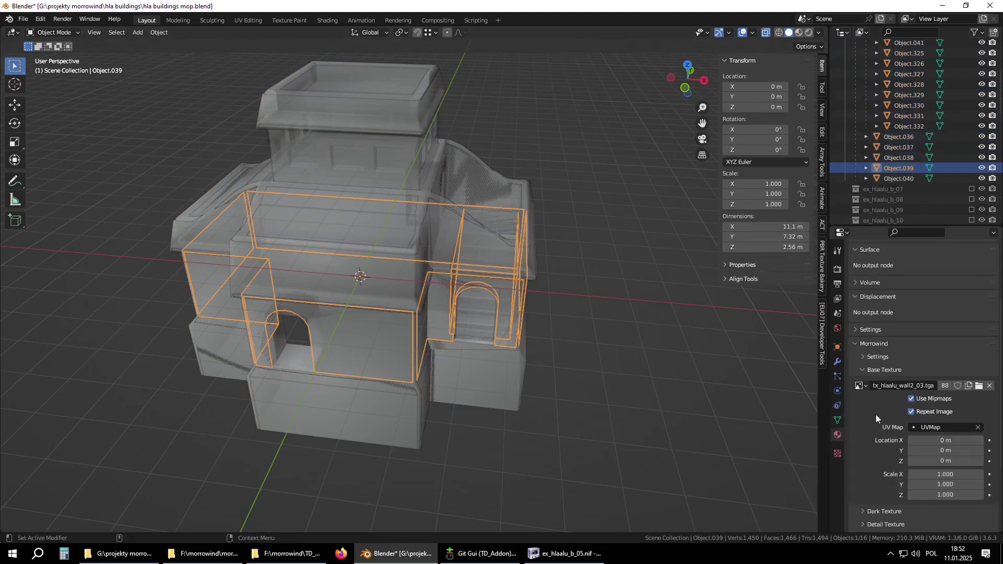
scroll(878, 418, "up", 5)
left_click(898, 179)
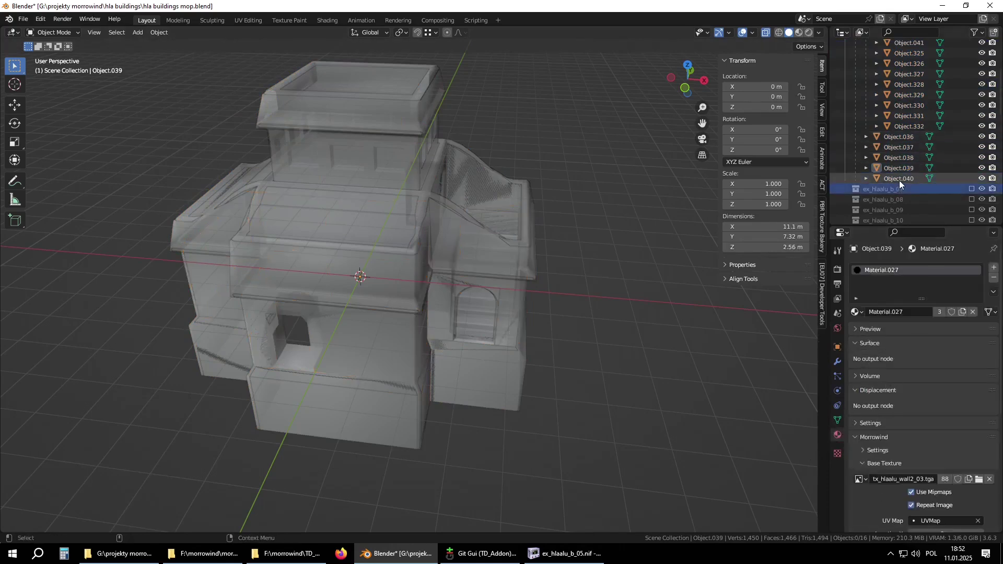
left_click(899, 169)
left_click(898, 158)
left_click(897, 144)
left_click(895, 139)
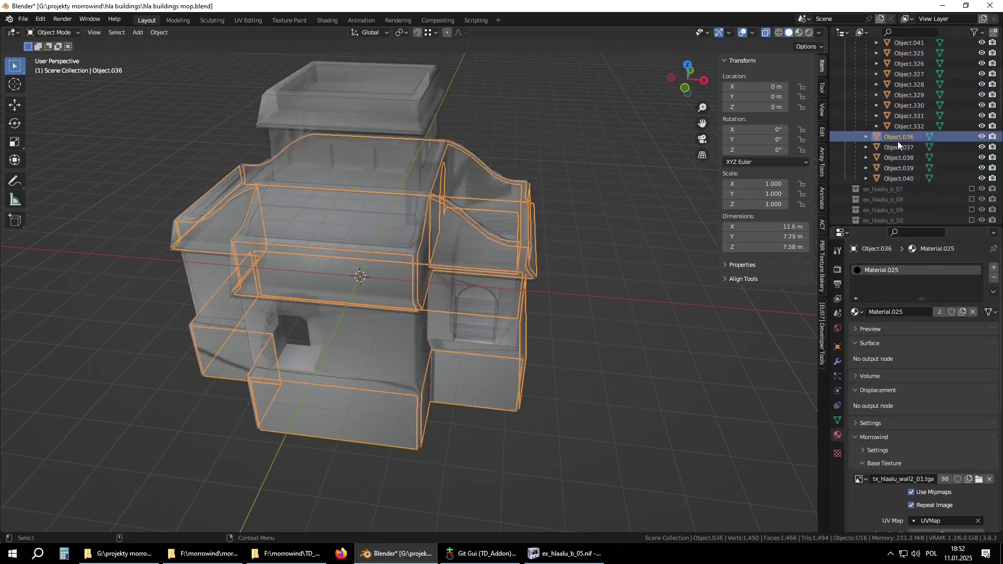
Select the ex_hlaalu_b_06.nif hierarchy and export only the selection as the Morrowind file ex_hlaalu_b_06.nif in the meshes\x folder
scroll(888, 134, "up", 5)
left_click(865, 139)
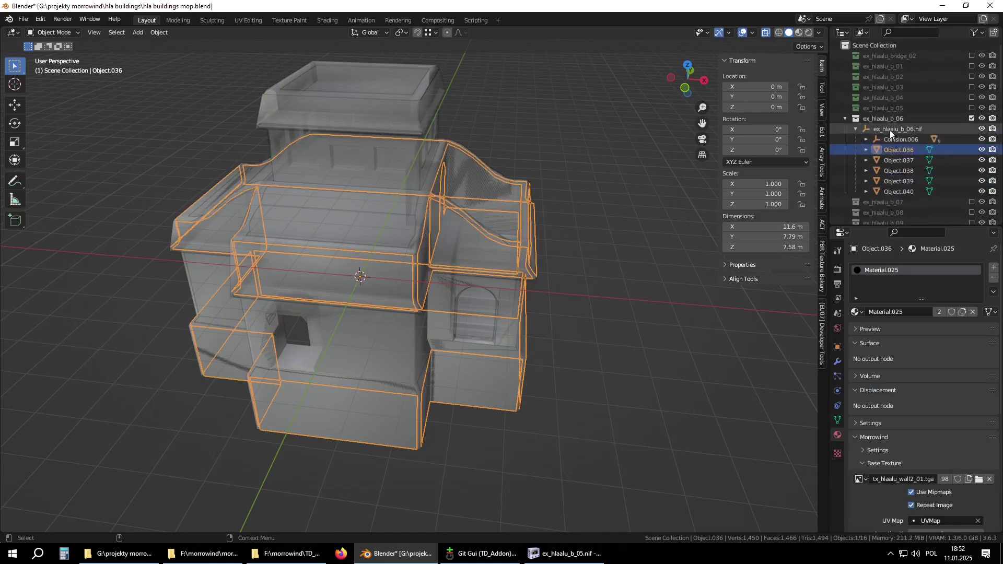
left_click(889, 130)
right_click(889, 130)
left_click(854, 132)
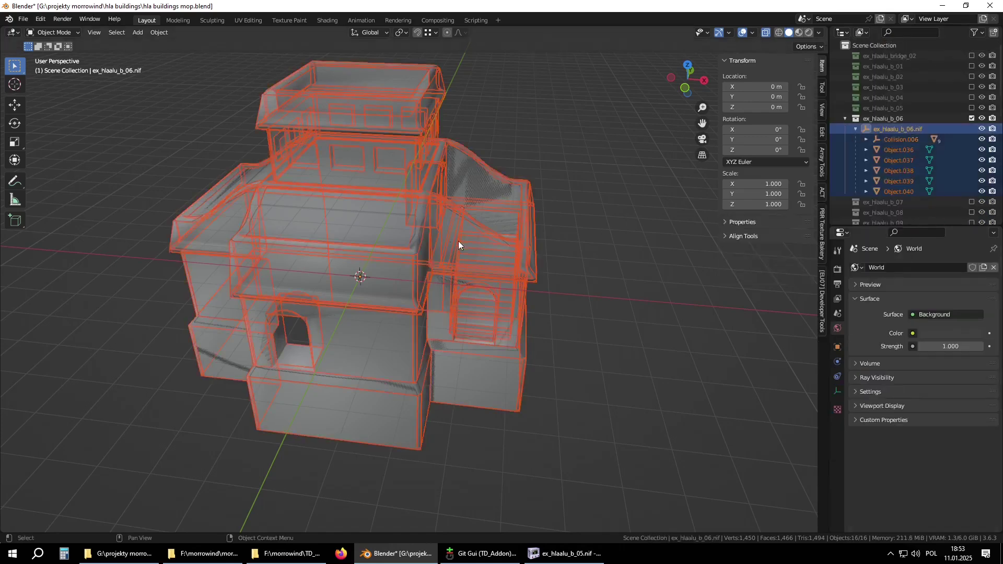
left_click(23, 18)
mouse_move(64, 176)
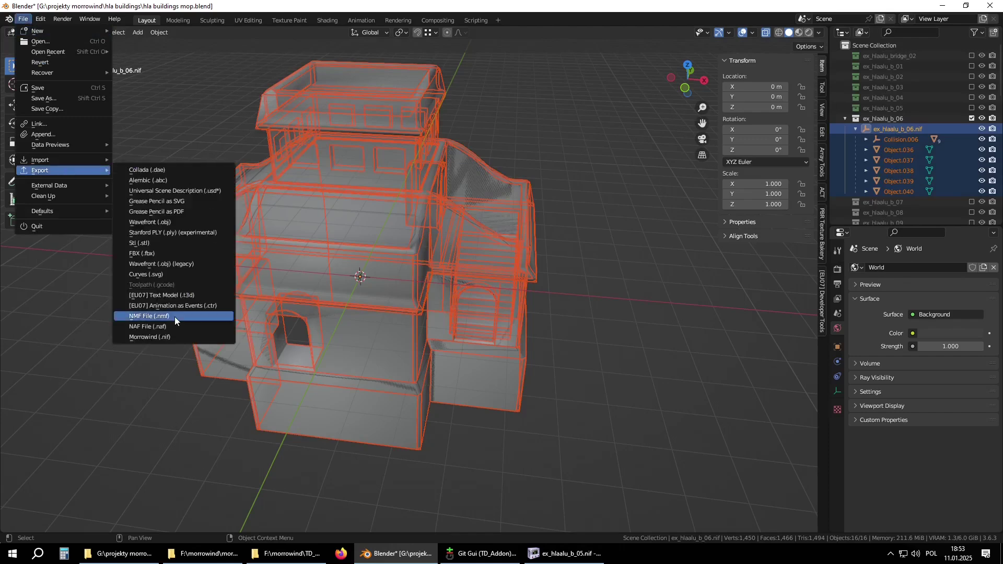
left_click(172, 337)
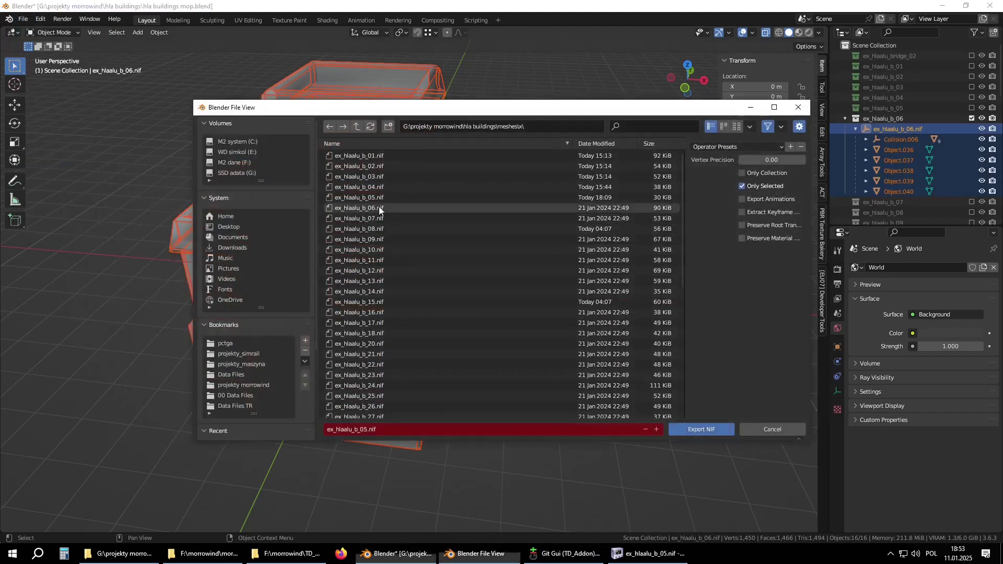
left_click(710, 430)
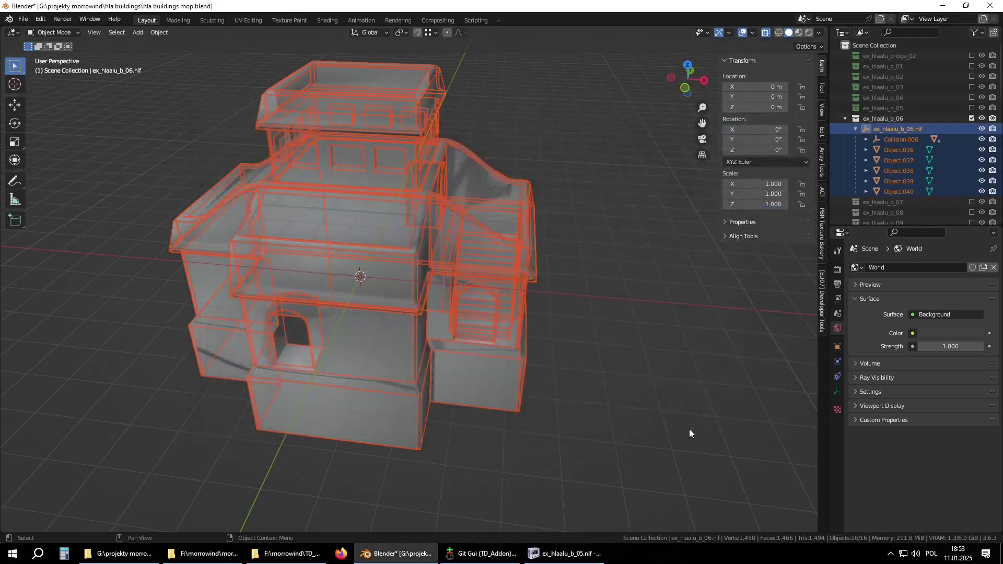
Open the exported ex_hlaalu_b_06.nif from its folder in NifSkope and examine the textured building
left_click(156, 555)
double_click(221, 164)
left_click_drag(629, 204, 701, 277)
scroll(684, 256, "up", 4)
Show the hidden collision geometry in NifSkope to examine it, hide it again, and expand the root NiNode in the block list
left_click(53, 20)
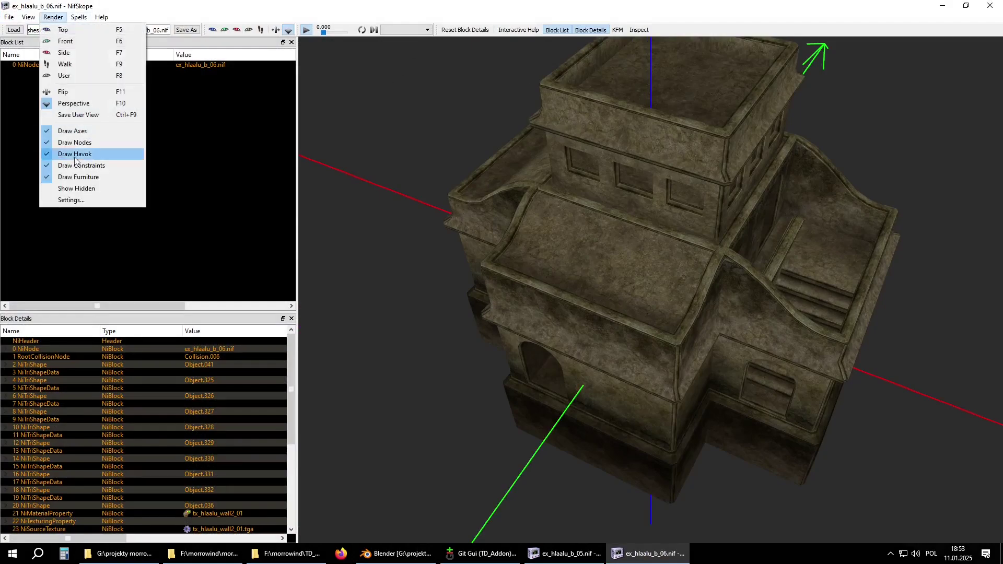
left_click(77, 190)
left_click_drag(563, 240, 754, 230)
left_click(53, 17)
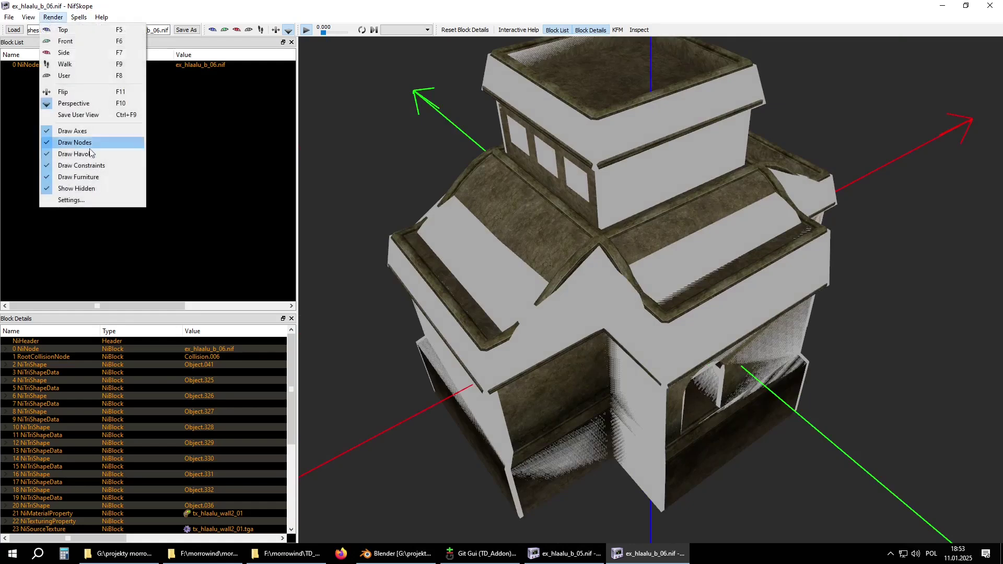
left_click(74, 189)
left_click(12, 64)
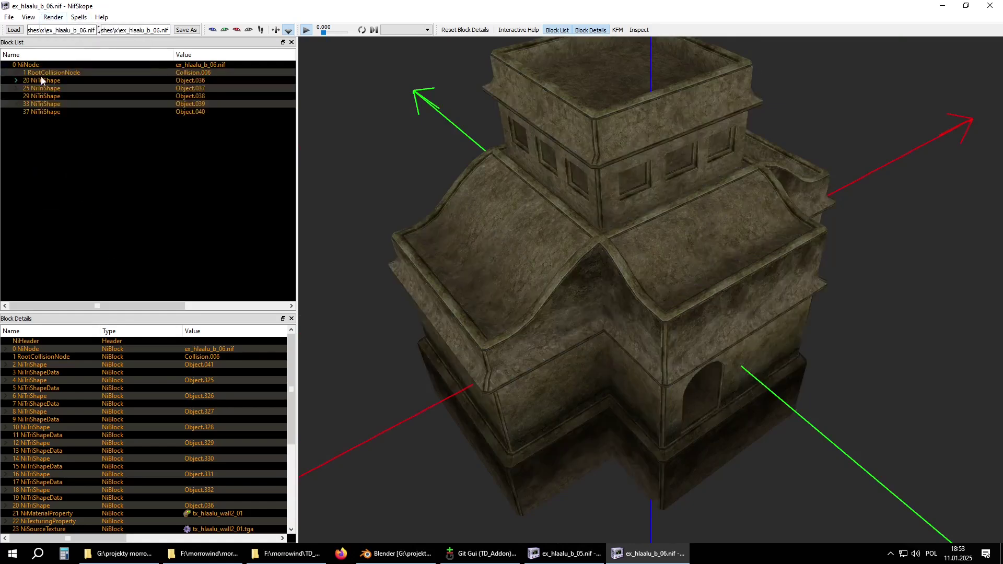
Expand the RootCollisionNode and clear the names of the root NiNode and the RootCollisionNode
left_click(41, 74)
left_click(16, 73)
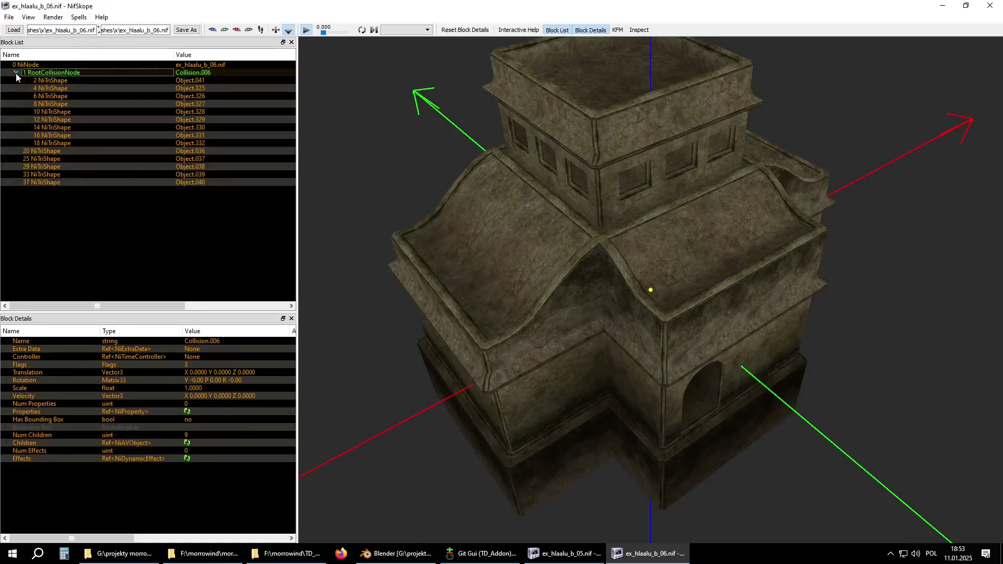
double_click(192, 65)
key("BackSpace")
key("Return")
double_click(191, 71)
key("BackSpace")
key("Return")
Clear the names of the first five collision NiTriShapes, blocks 2, 4, 6, 8 and 10, under the RootCollisionNode
double_click(193, 80)
key("Delete")
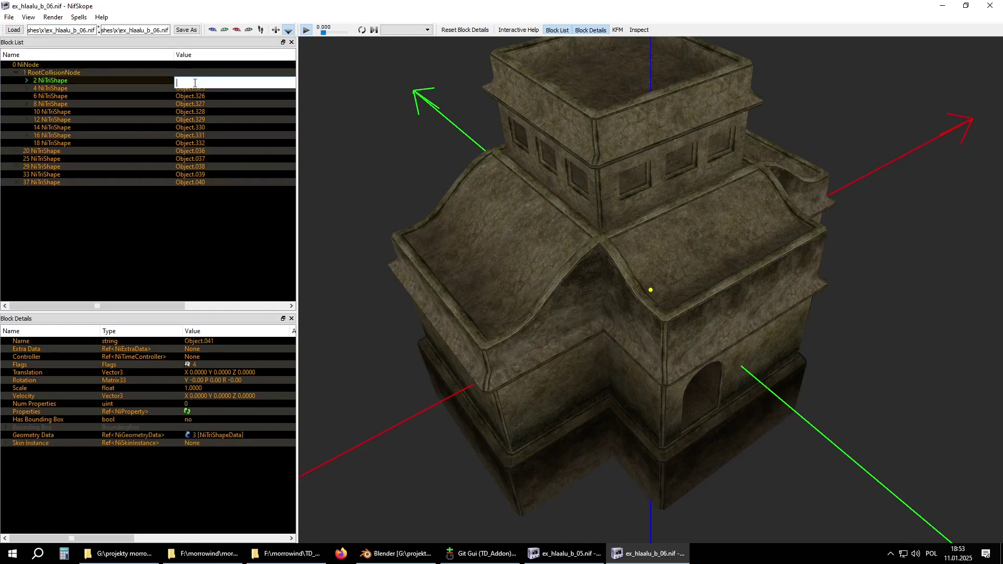
key("Return")
double_click(194, 89)
double_click(194, 95)
key("Delete")
key("Return")
double_click(191, 104)
key("Delete")
key("Return")
double_click(190, 114)
key("Delete")
key("Return")
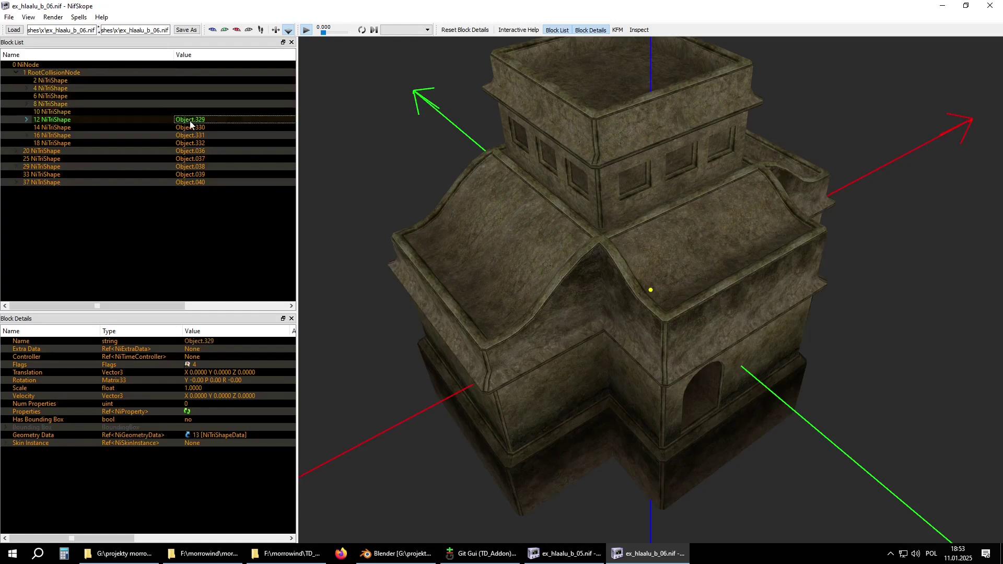
Clear the names of the remaining collision NiTriShapes, blocks 12, 14, 16 and 18
double_click(189, 121)
key("Delete")
key("Return")
double_click(188, 133)
key("Delete")
key("Return")
double_click(188, 128)
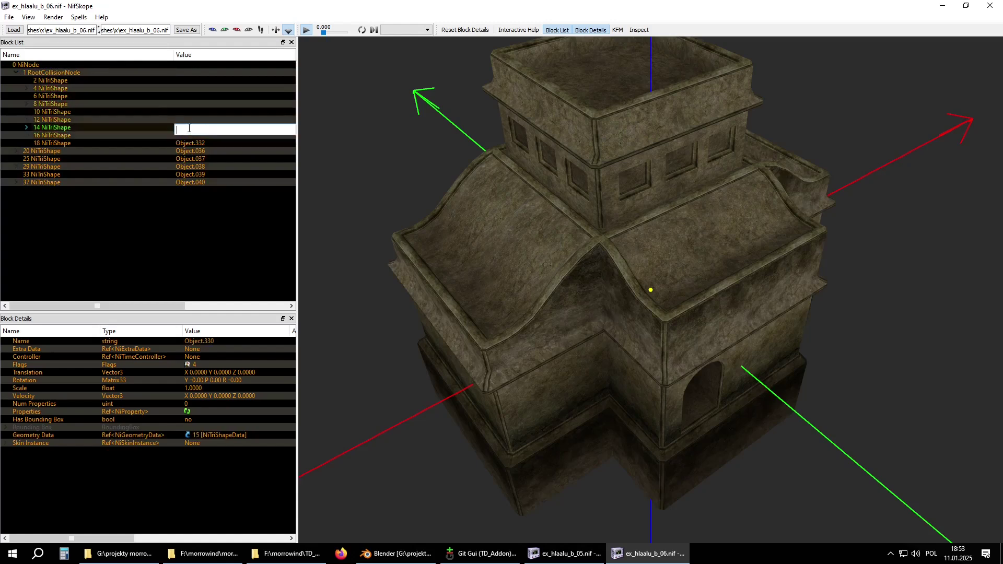
key("Delete")
key("Return")
double_click(189, 143)
key("Delete")
key("Return")
Clear the names of the five visible building NiTriShapes, blocks 20, 25, 29, 33 and 37
double_click(189, 151)
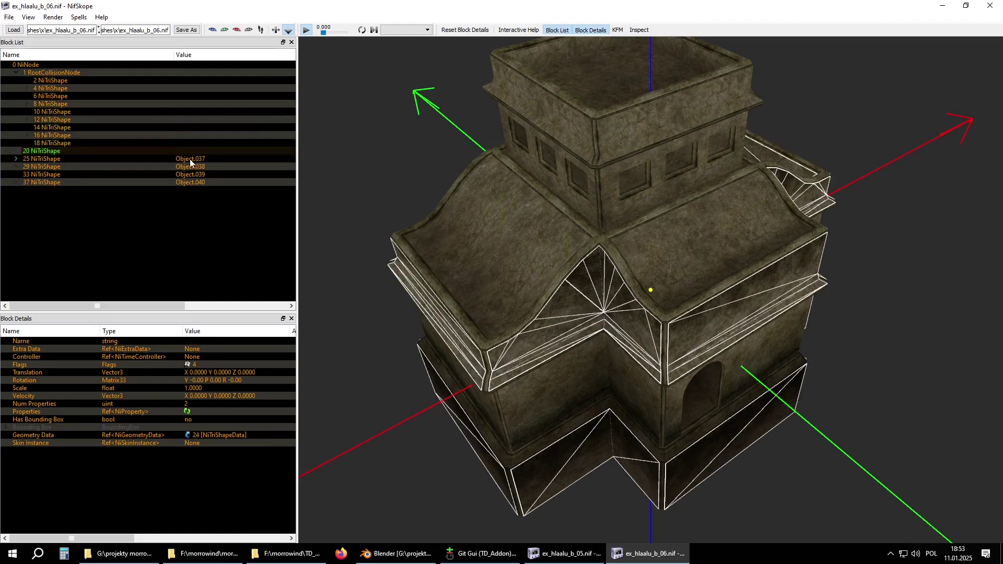
double_click(189, 159)
key("Delete")
key("Return")
double_click(189, 174)
key("Delete")
key("Return")
left_click(189, 167)
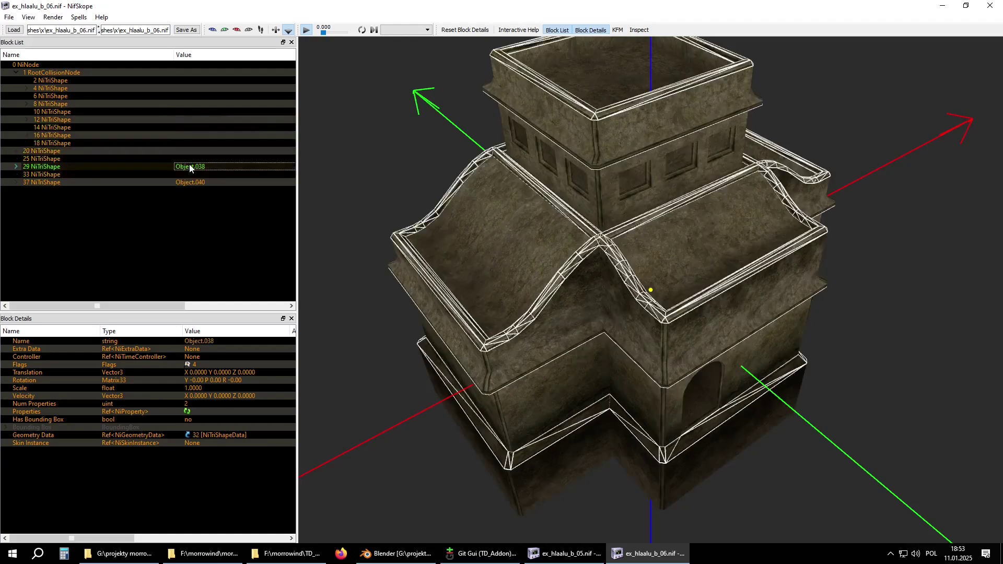
double_click(189, 166)
key("Delete")
key("Return")
double_click(186, 182)
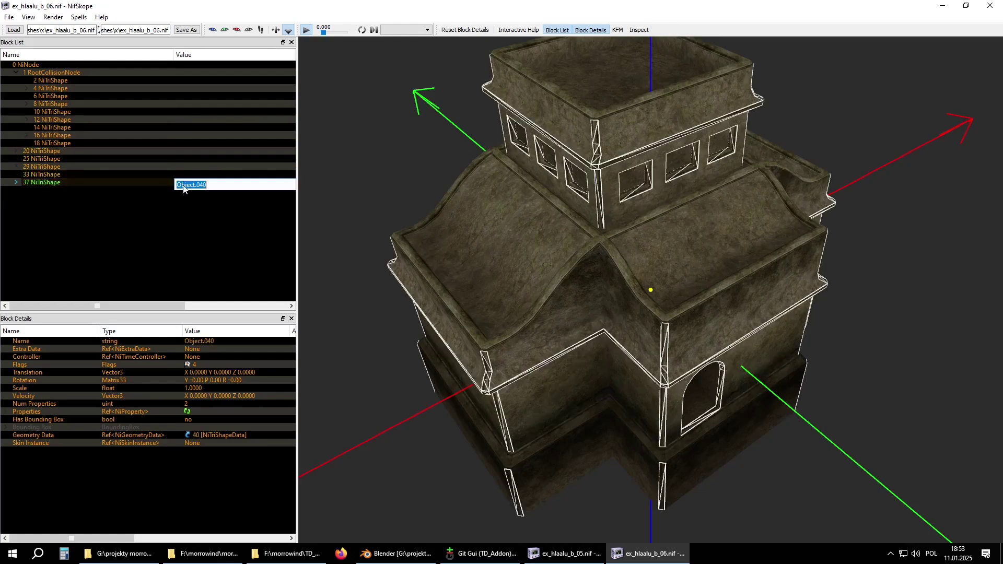
left_click_drag(499, 191, 668, 242)
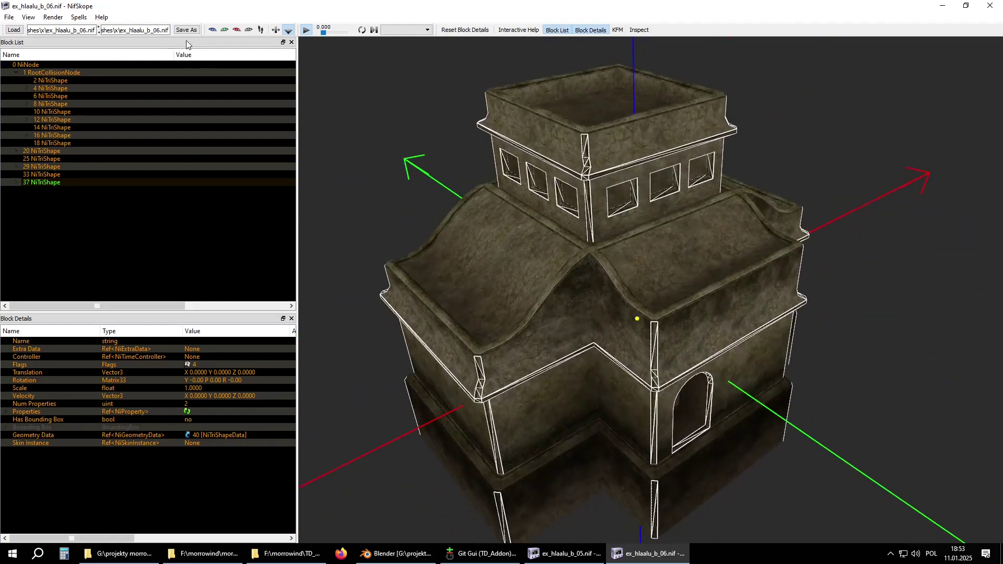